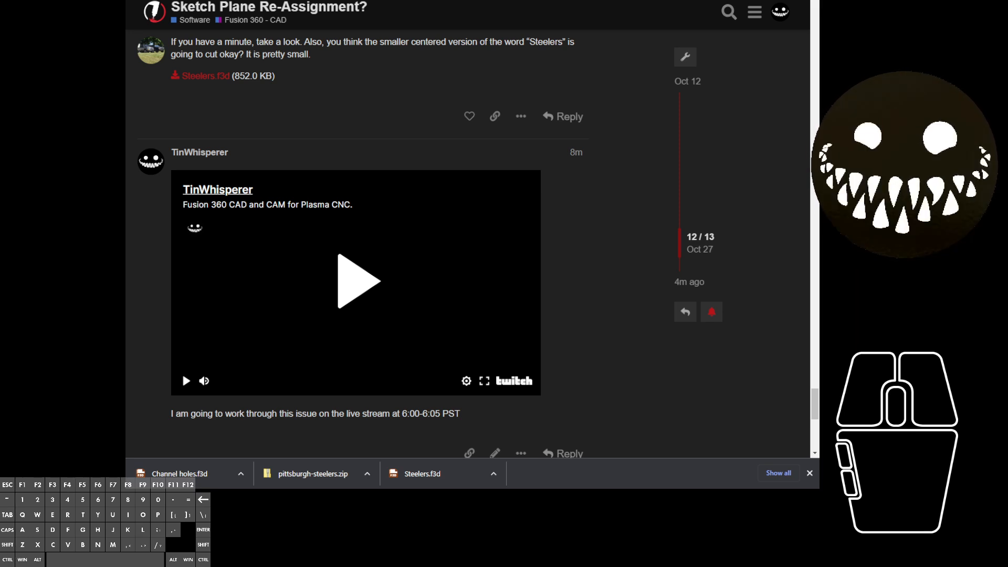
Step: Review the forum post about the Steelers file's cut direction problem, including its setup and 2D Profile screenshots and the small-lettering question
scroll(182, 371, up, 4)
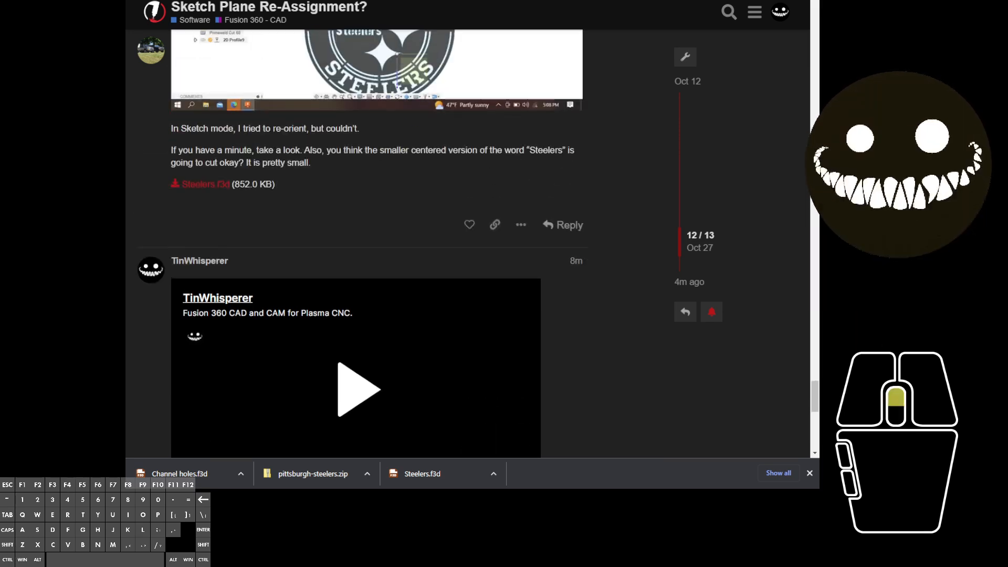
scroll(377, 242, up, 1)
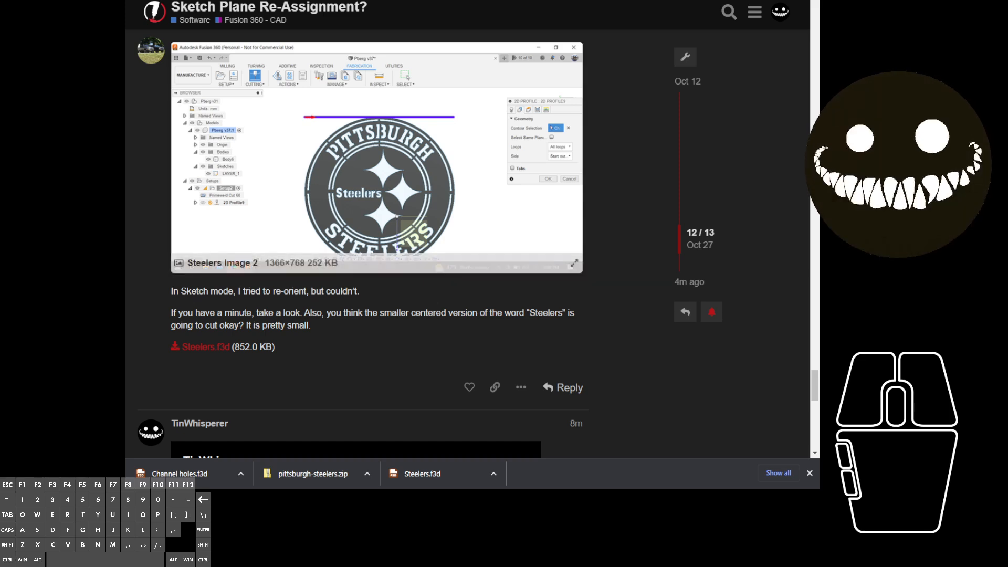
scroll(376, 242, up, 8)
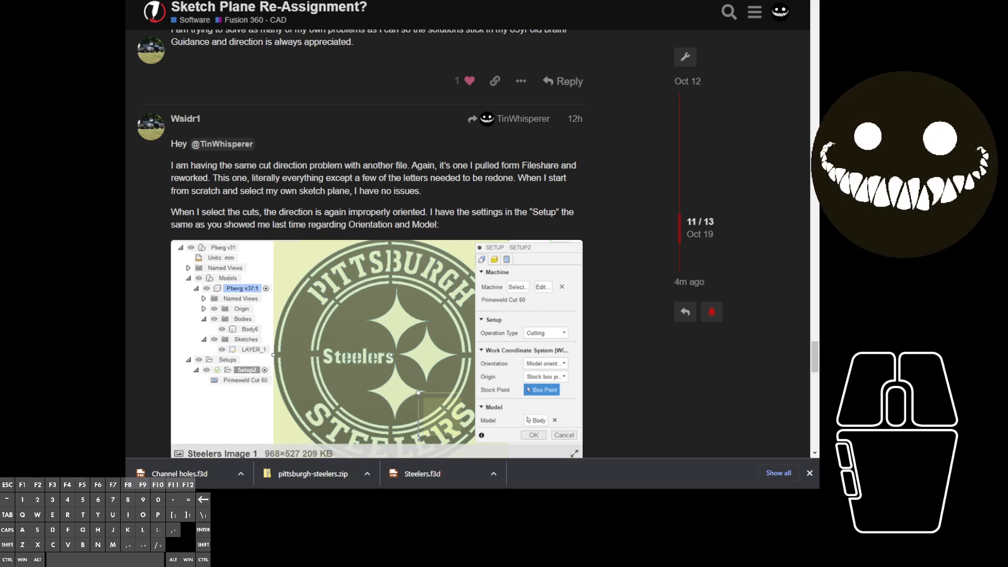
scroll(361, 243, down, 1)
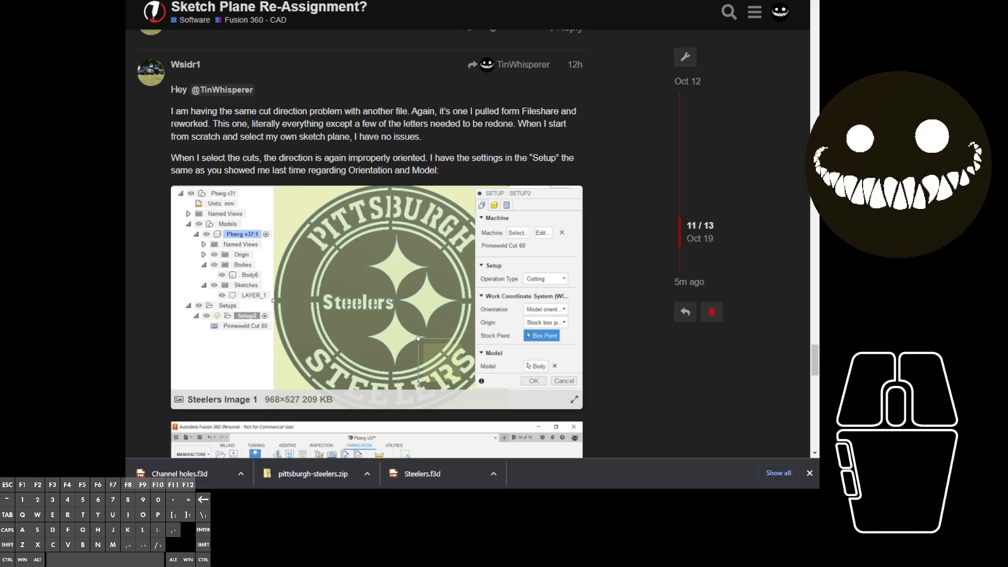
scroll(361, 243, down, 3)
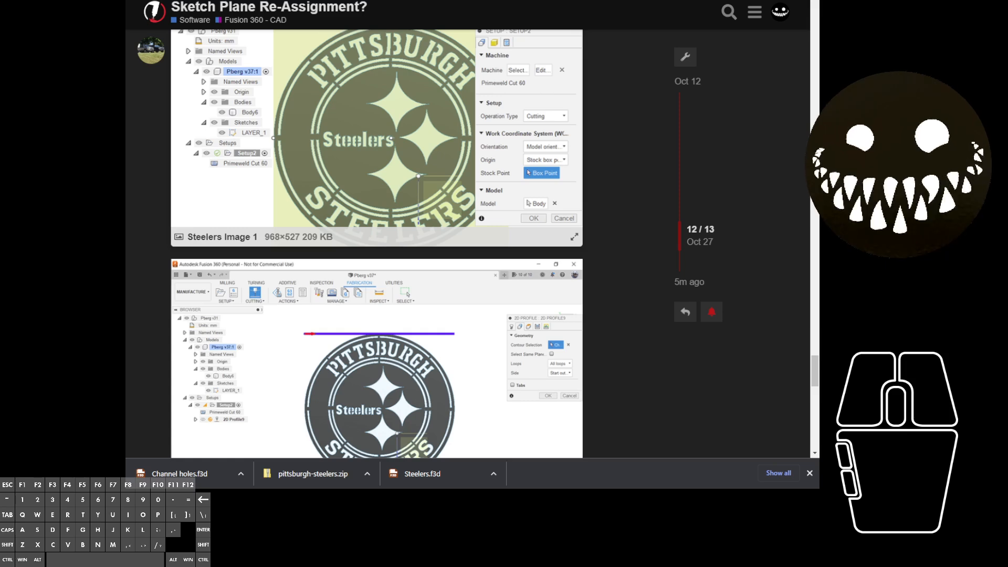
scroll(361, 243, down, 3)
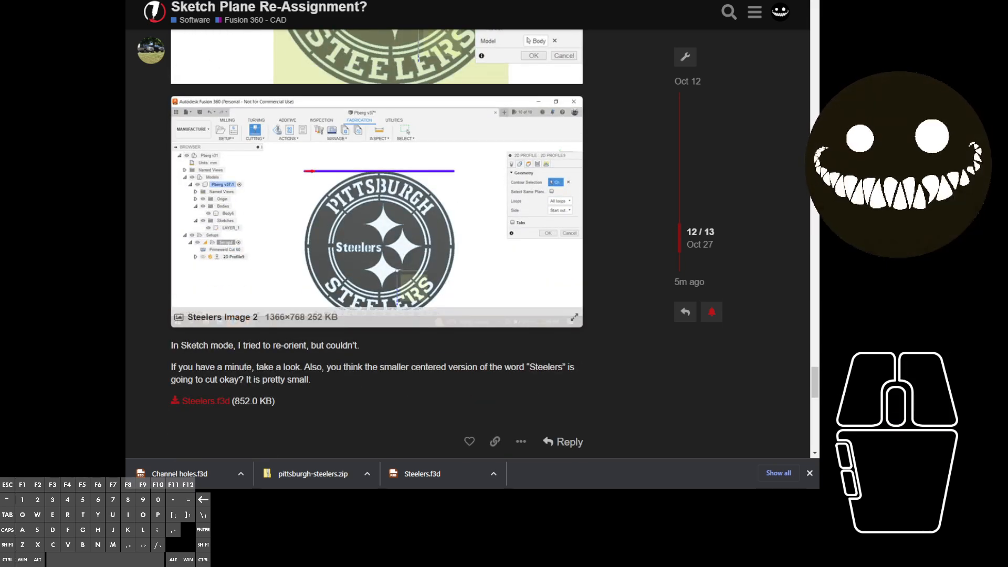
scroll(361, 243, up, 5)
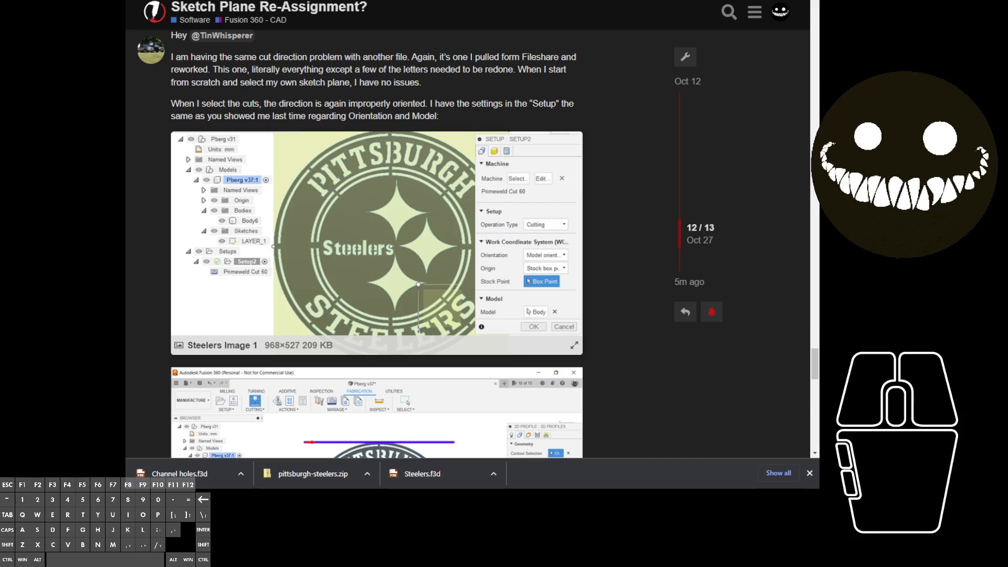
scroll(361, 243, up, 2)
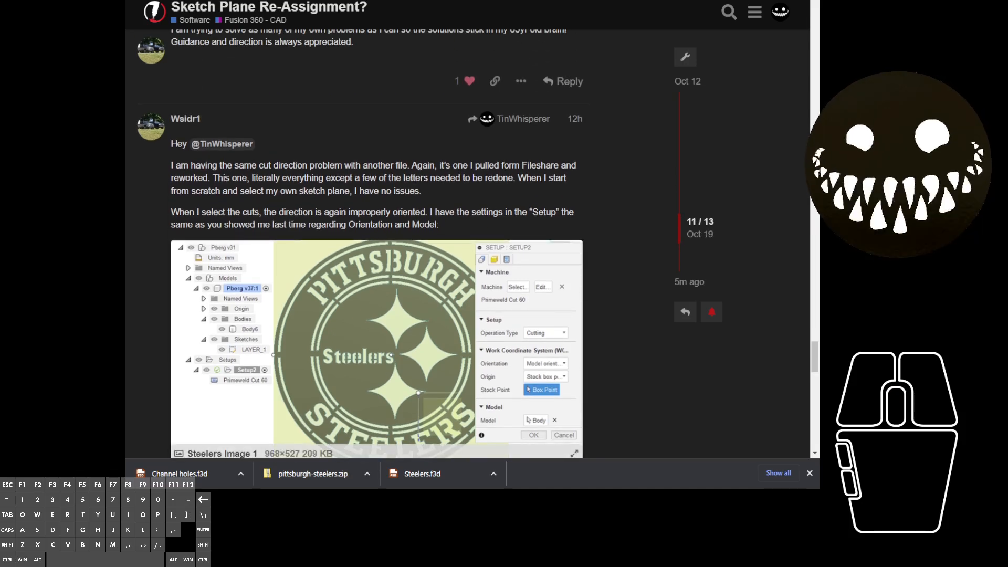
scroll(361, 243, up, 1)
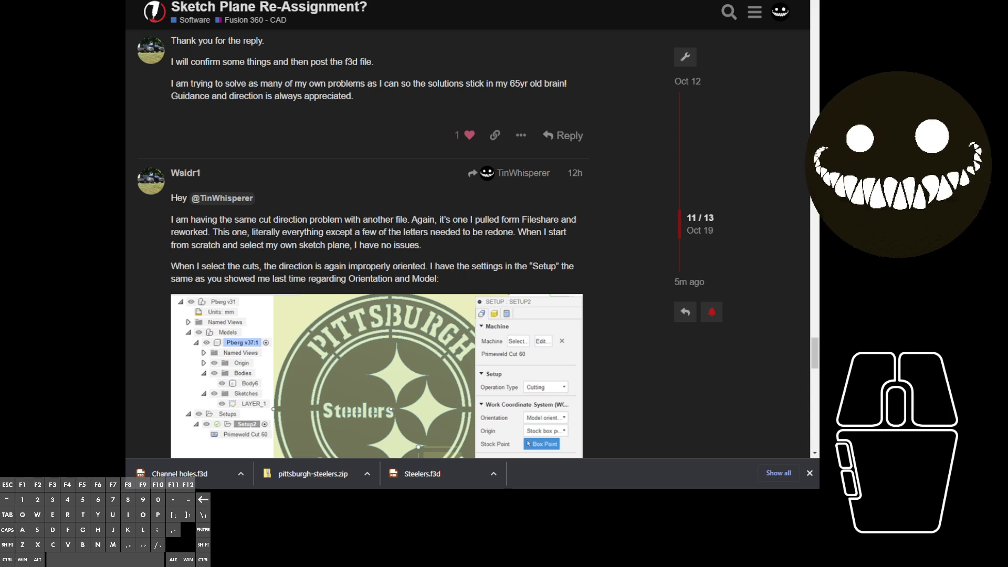
scroll(377, 243, down, 4)
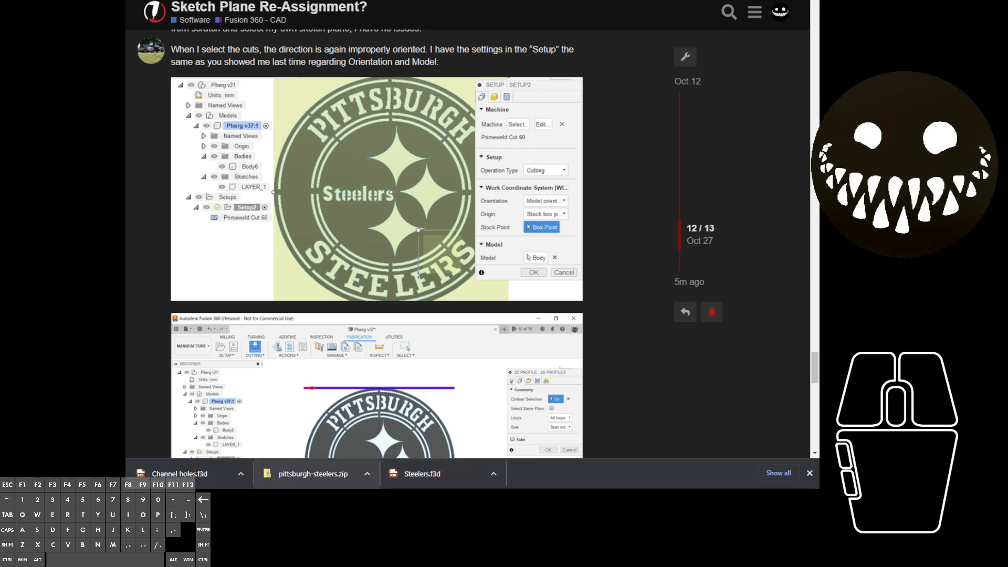
key(ctrl+Tab)
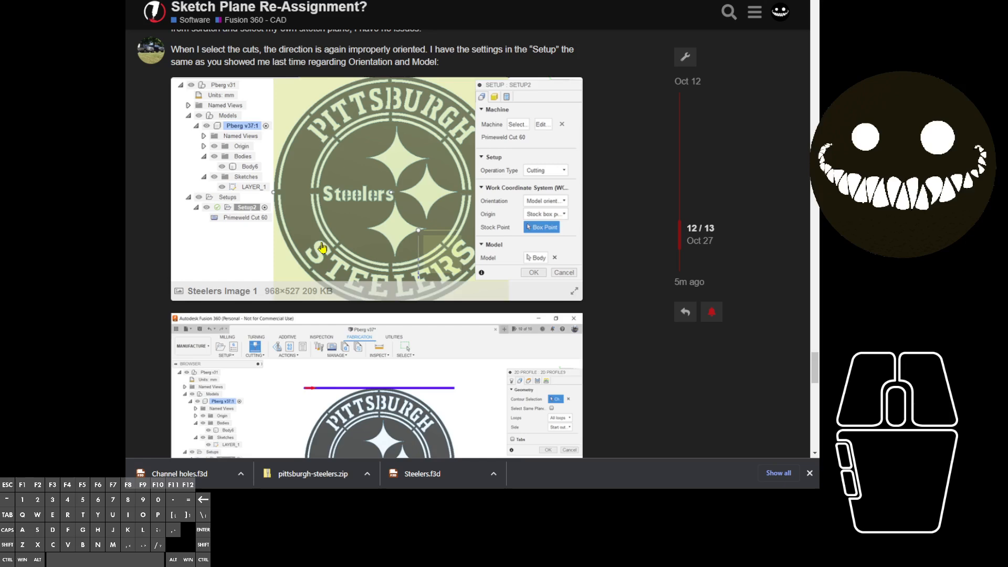
scroll(308, 207, up, 1)
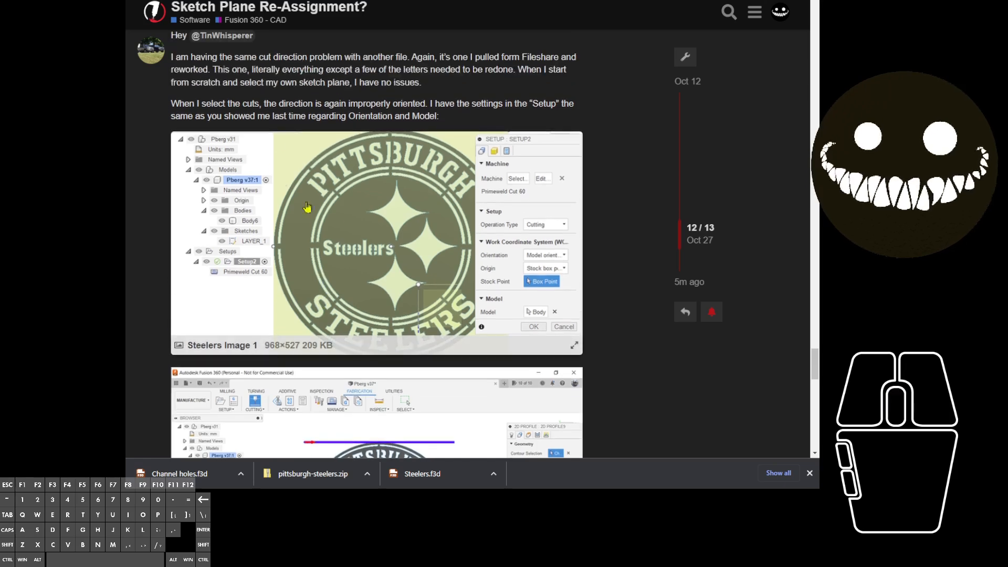
scroll(307, 207, up, 2)
scroll(299, 137, down, 1)
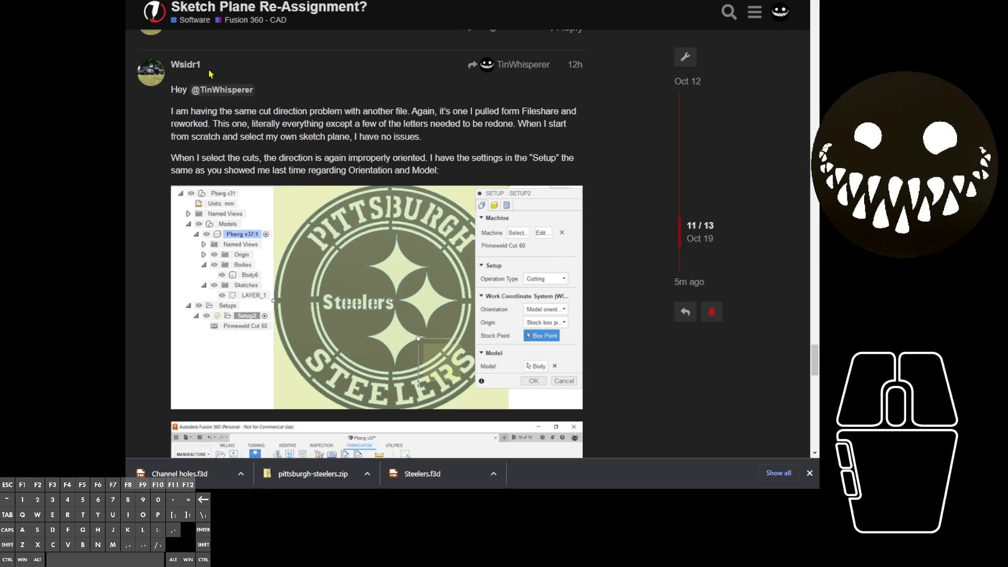
scroll(217, 84, up, 1)
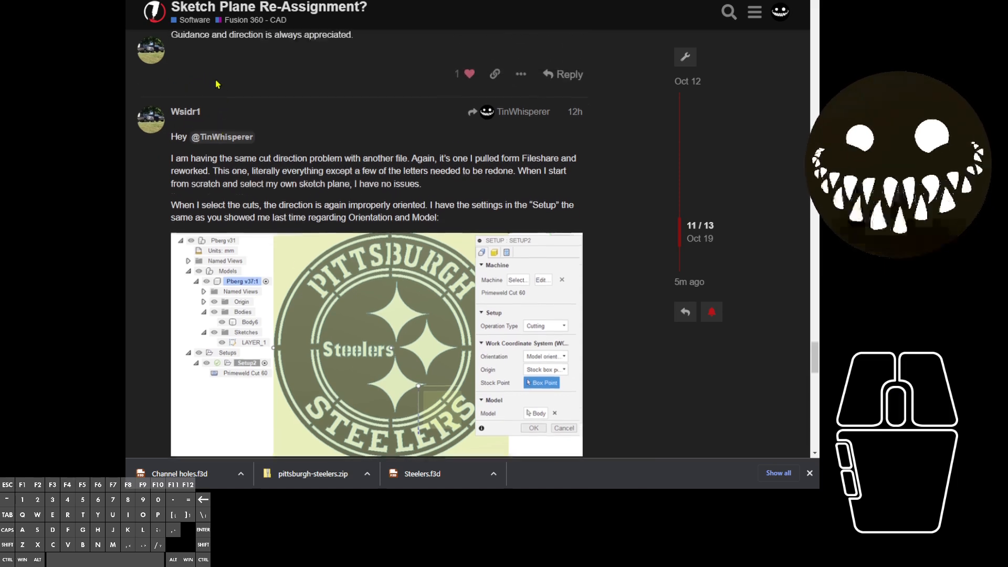
scroll(217, 86, down, 4)
scroll(216, 108, up, 3)
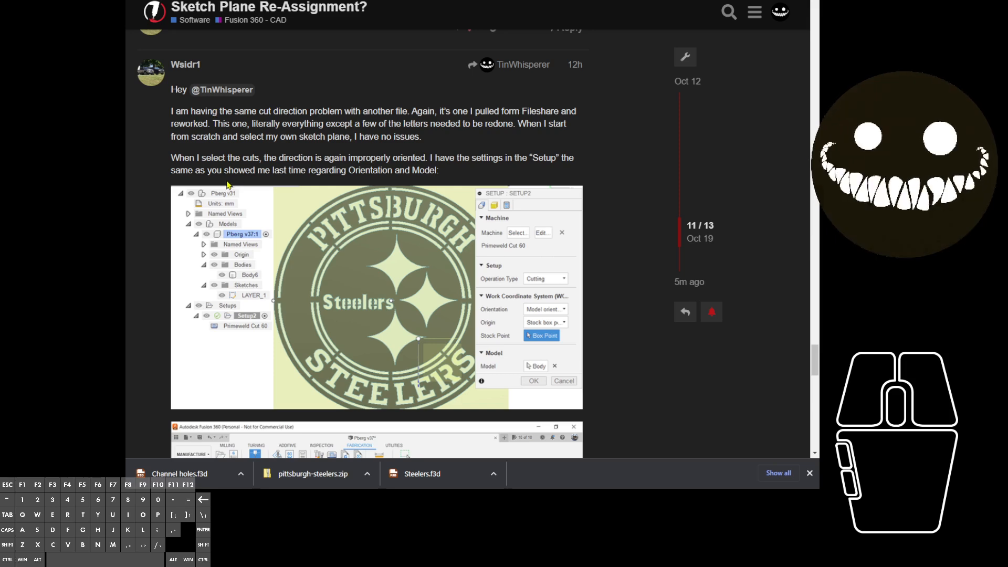
scroll(255, 136, down, 4)
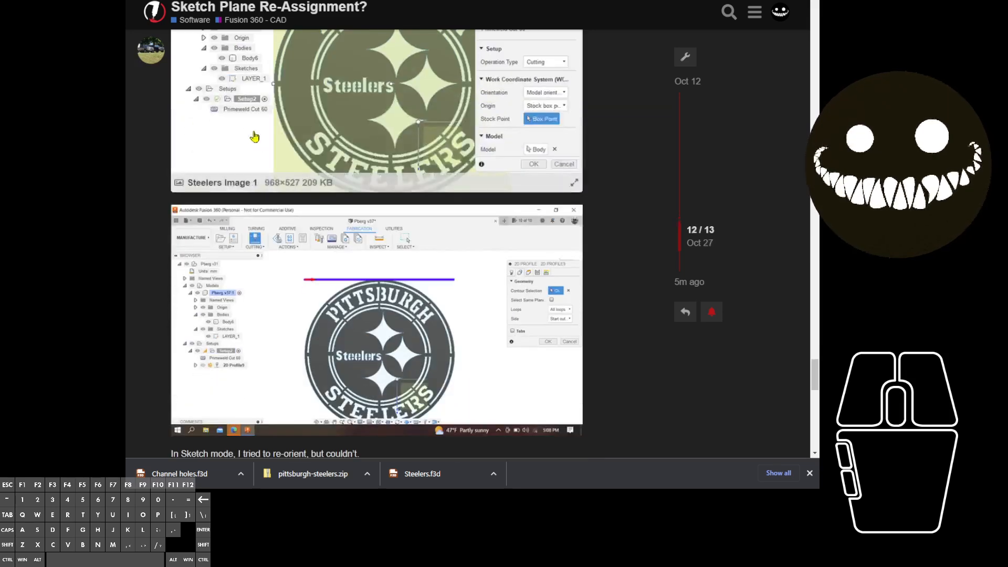
scroll(281, 168, down, 4)
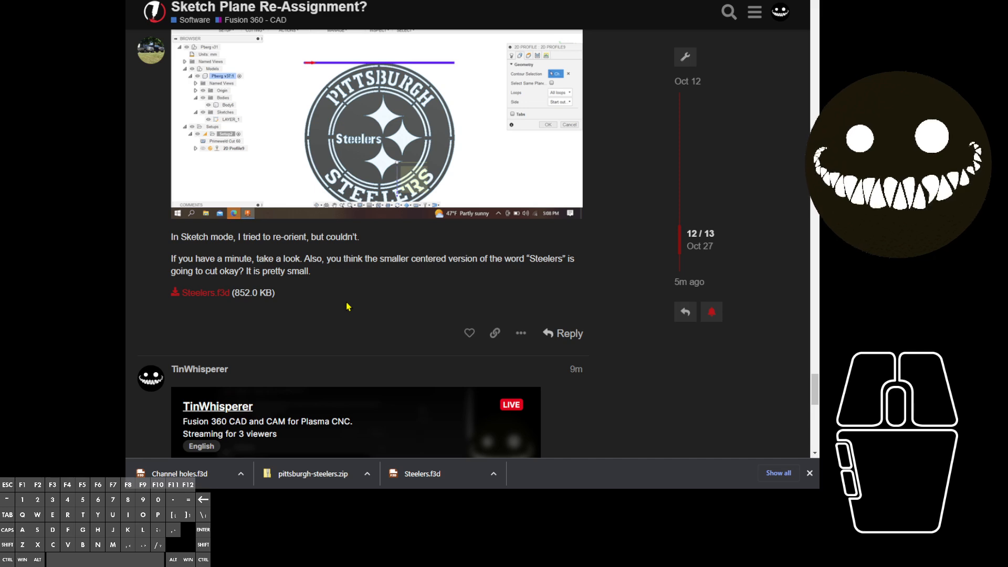
scroll(347, 307, up, 4)
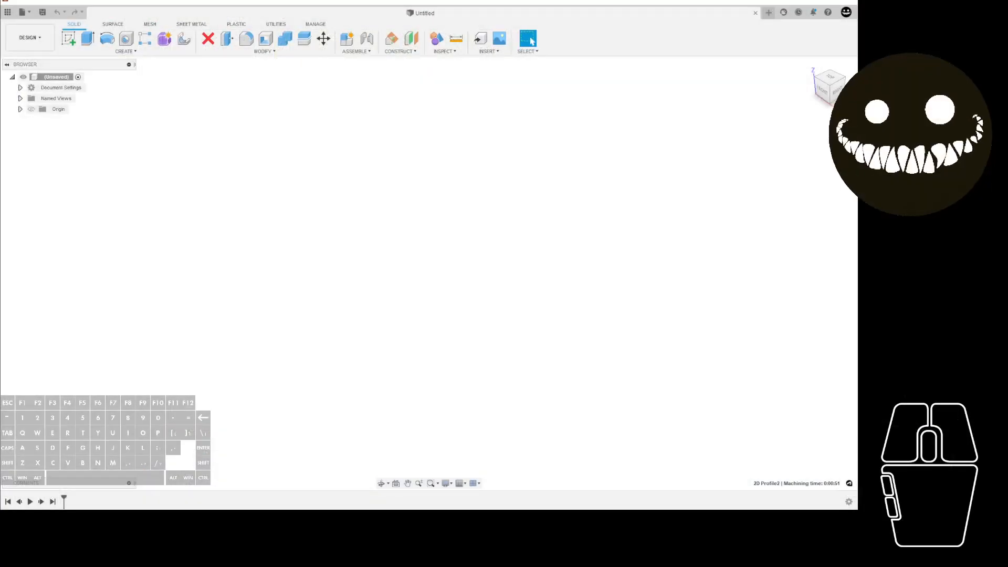
Step: Switch to Fusion 360 and open Steelers.f3d from the local computer's Downloads folder
click(30, 17)
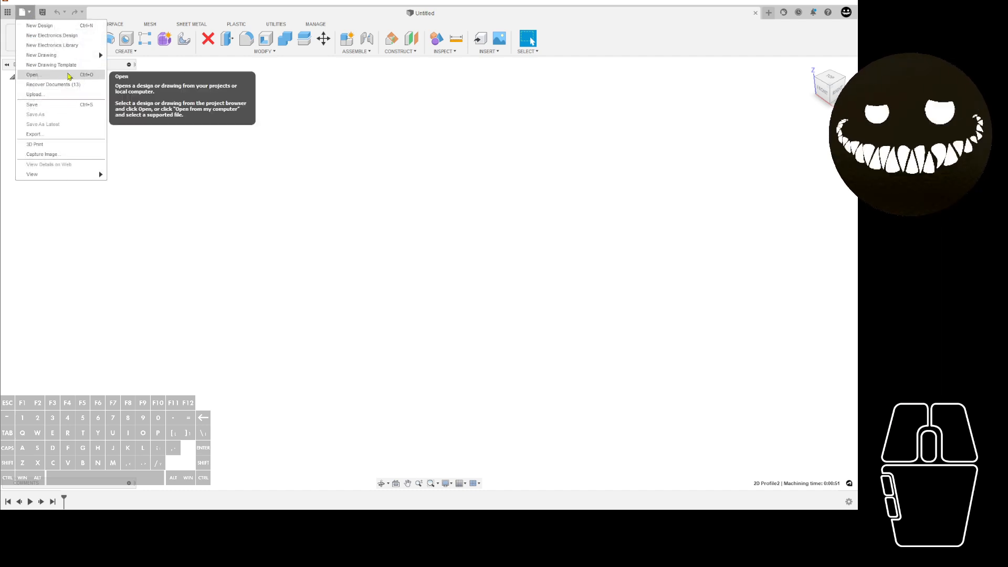
click(69, 77)
click(302, 347)
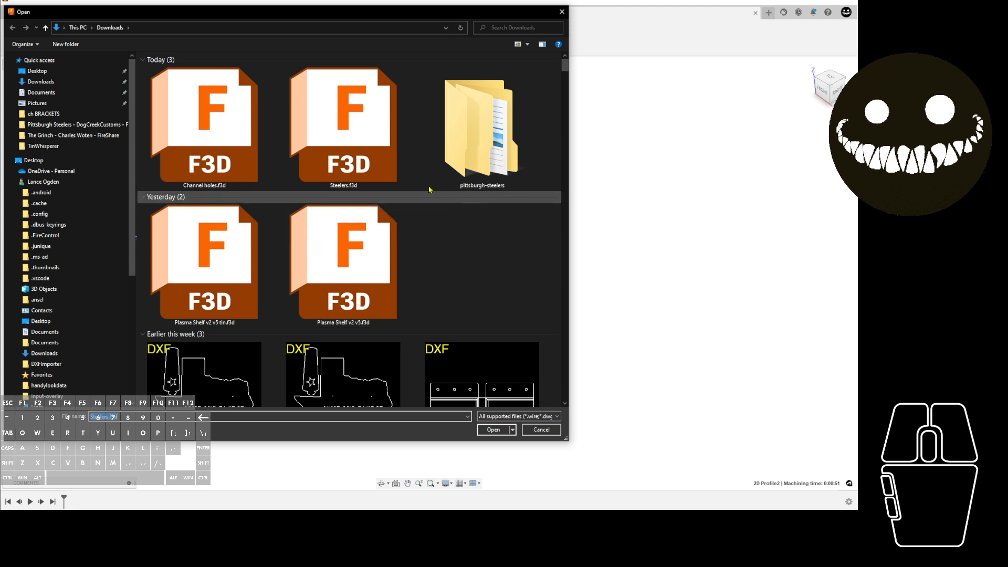
double_click(367, 144)
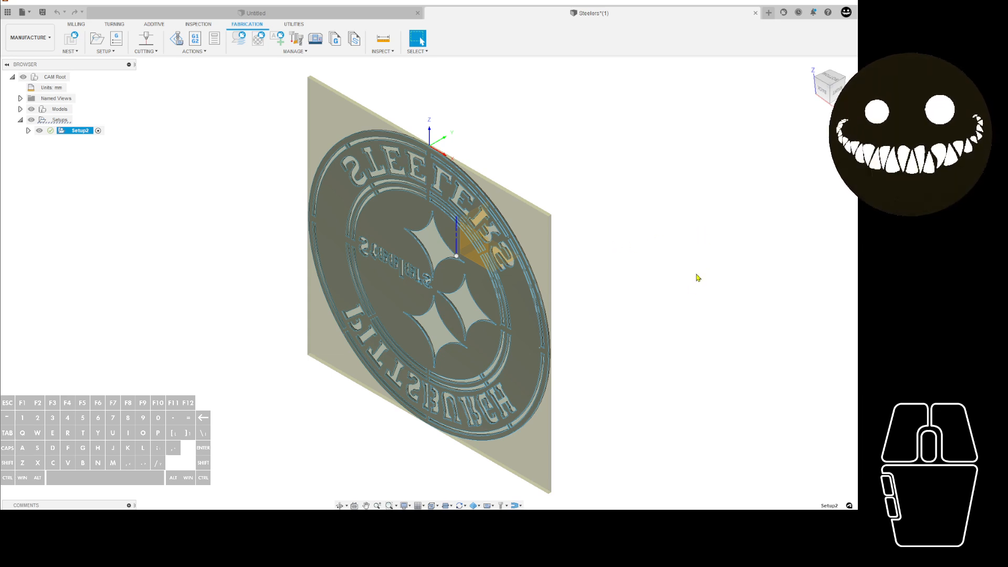
Step: Examine how the Steelers sign and its stock are oriented, comparing the home view, the top view and the front face
shift+middle_drag(657, 370, 727, 203)
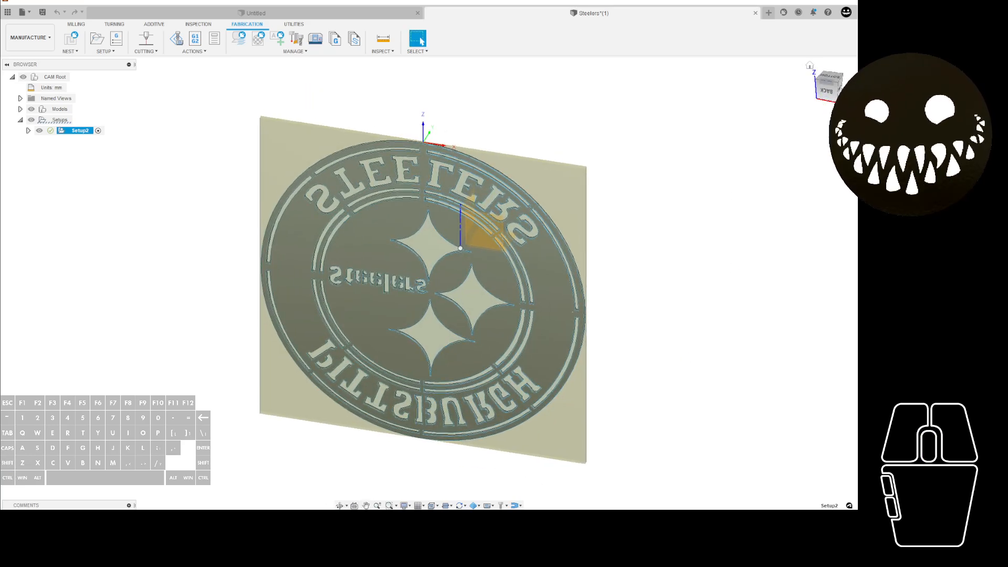
scroll(843, 93, up, 1)
scroll(827, 126, down, 3)
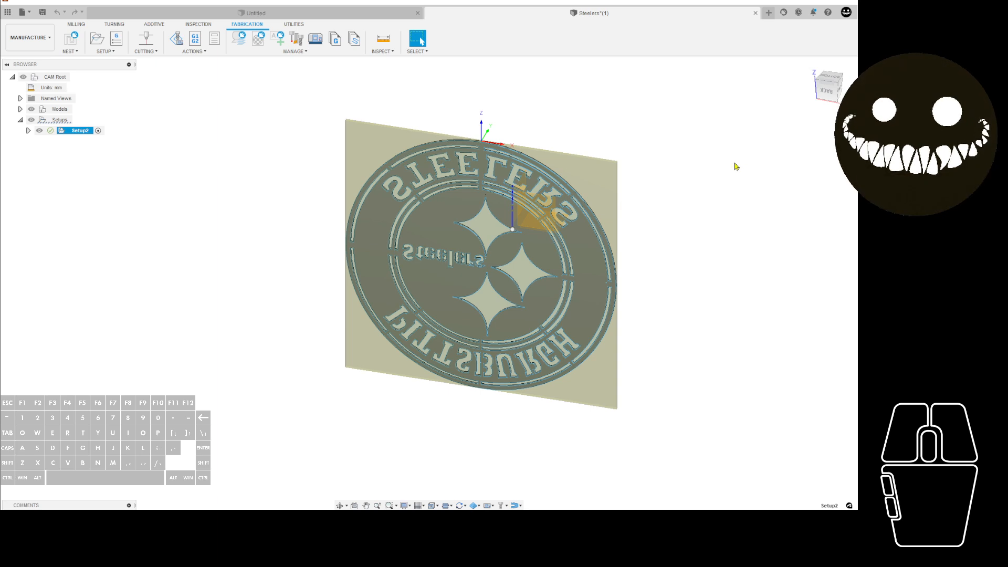
shift+middle_drag(733, 166, 729, 166)
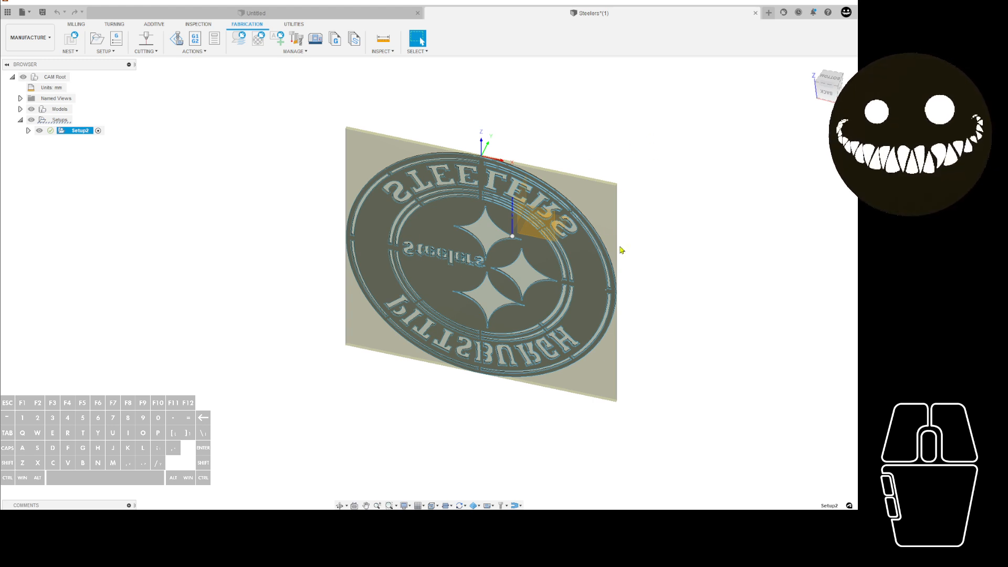
shift+middle_drag(621, 251, 558, 284)
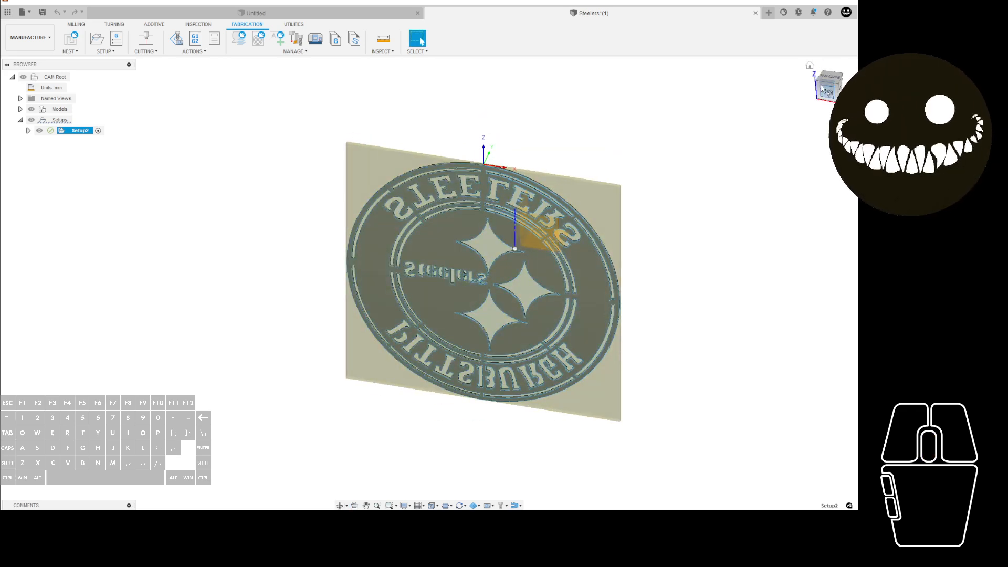
click(811, 67)
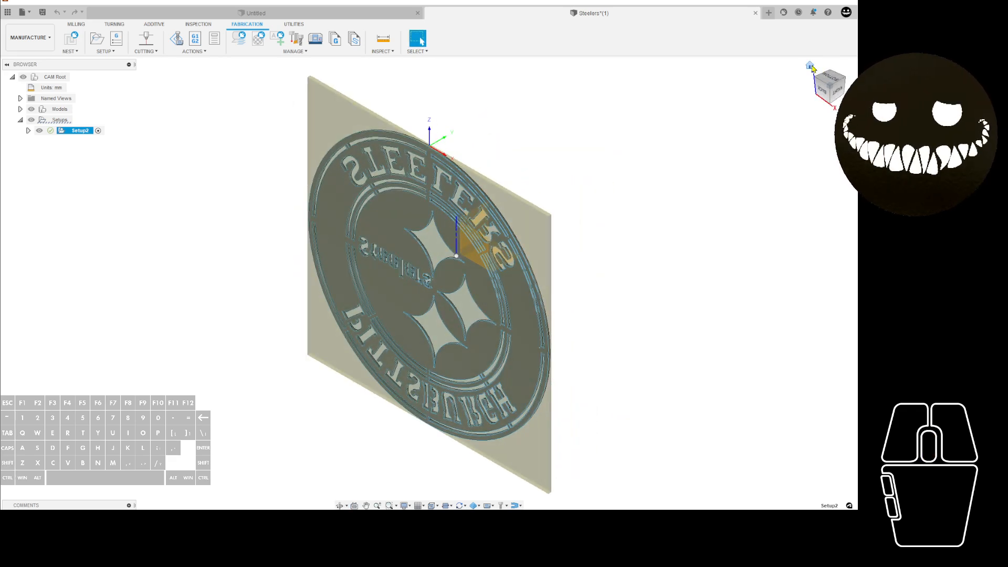
shift+middle_drag(786, 125, 814, 62)
click(834, 95)
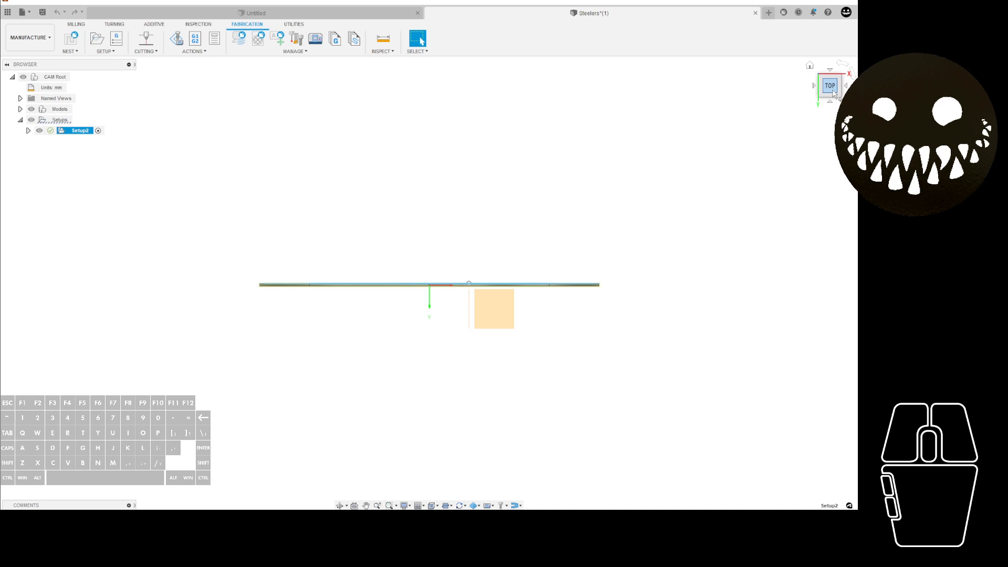
click(842, 66)
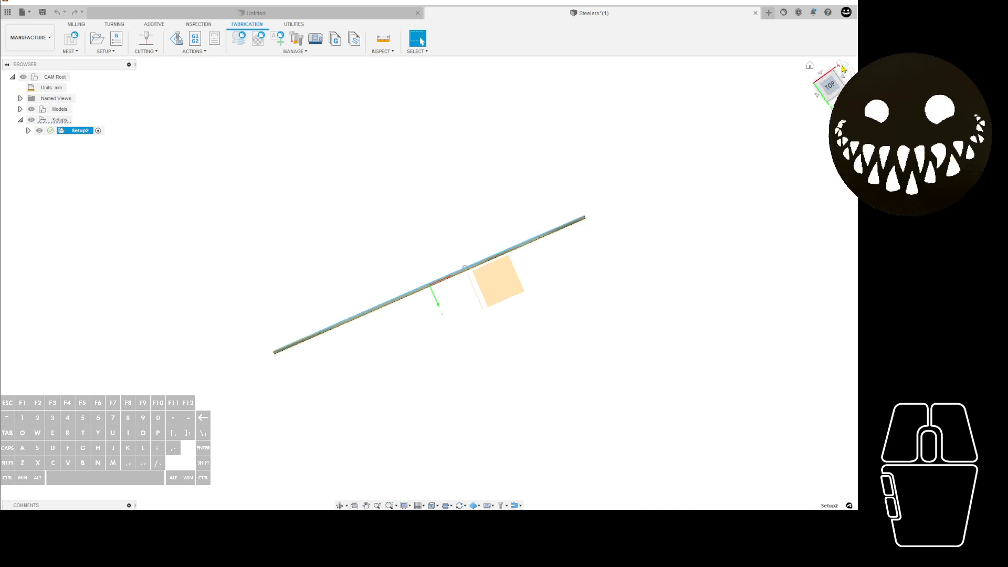
click(844, 68)
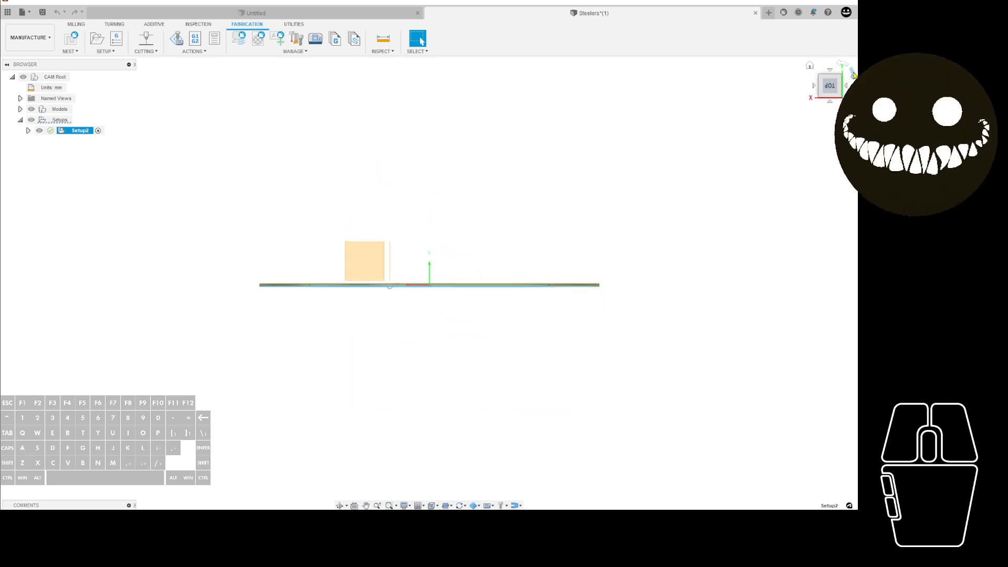
click(854, 75)
click(853, 73)
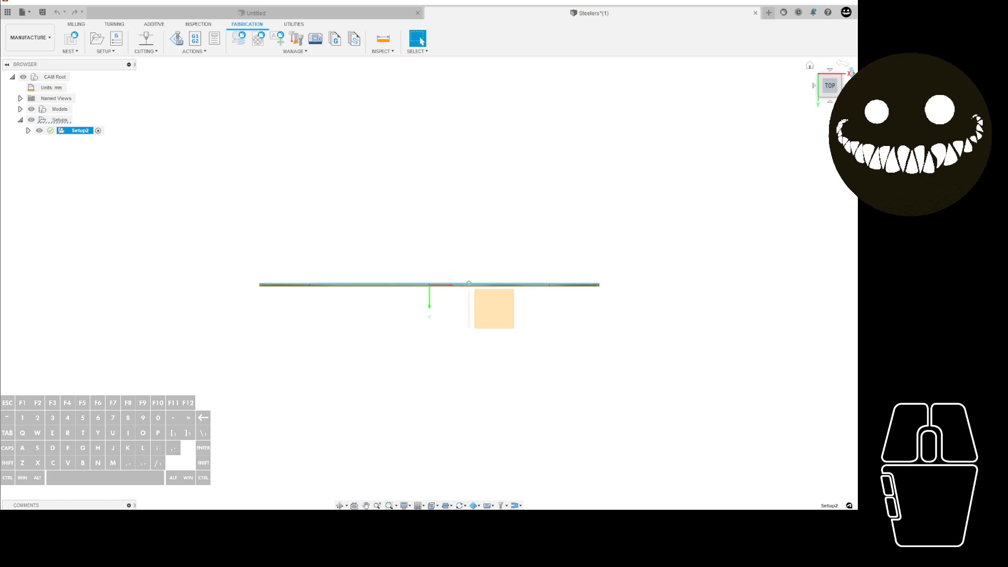
shift+middle_drag(665, 124, 376, 247)
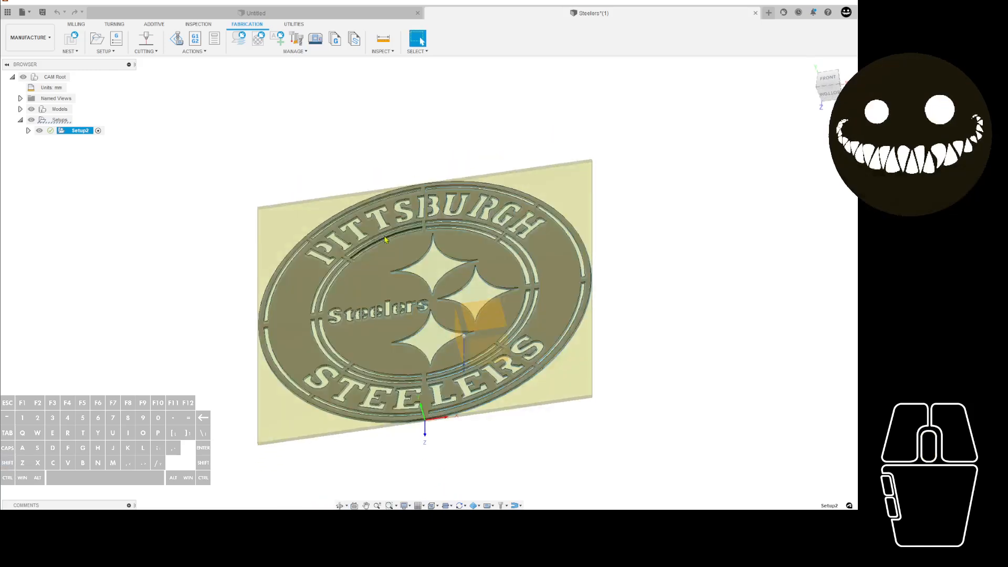
right_click(84, 131)
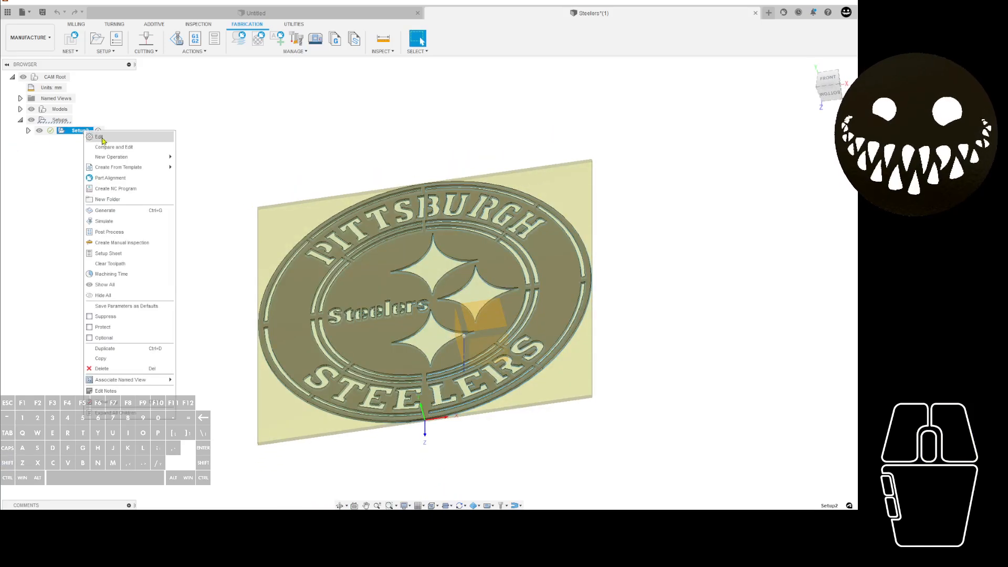
click(111, 138)
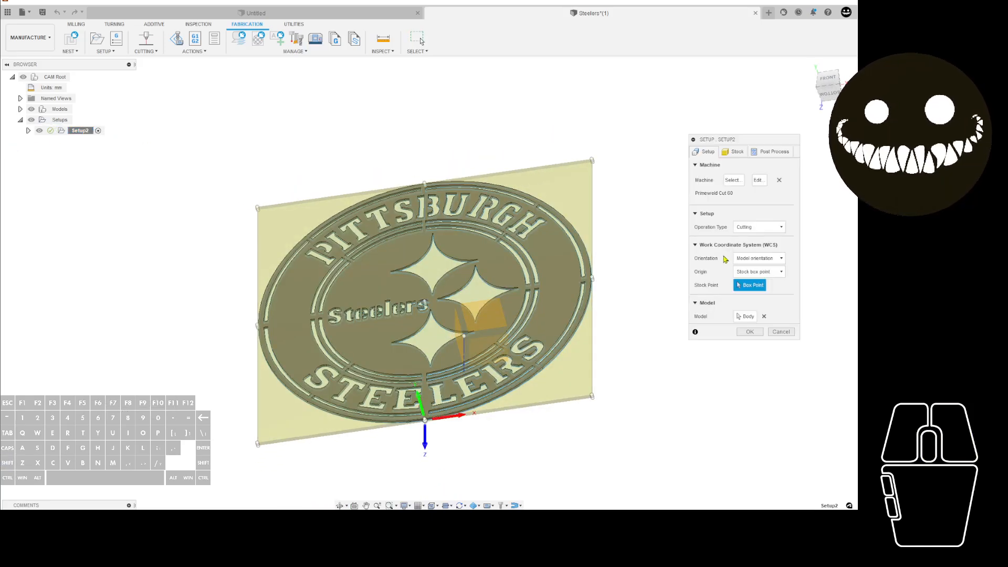
scroll(462, 408, up, 1)
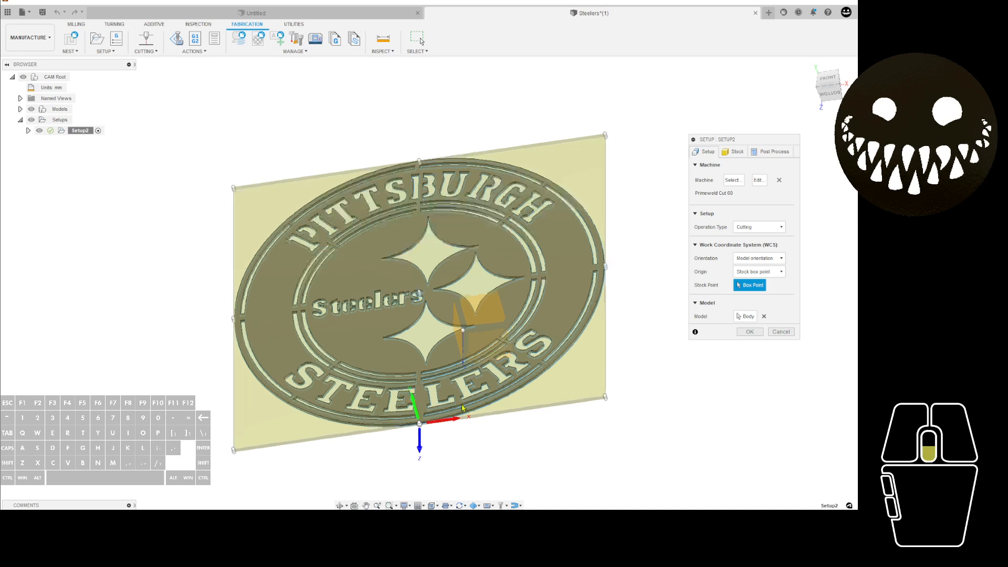
scroll(462, 409, down, 3)
shift+middle_drag(462, 339, 462, 327)
shift+middle_drag(462, 316, 465, 304)
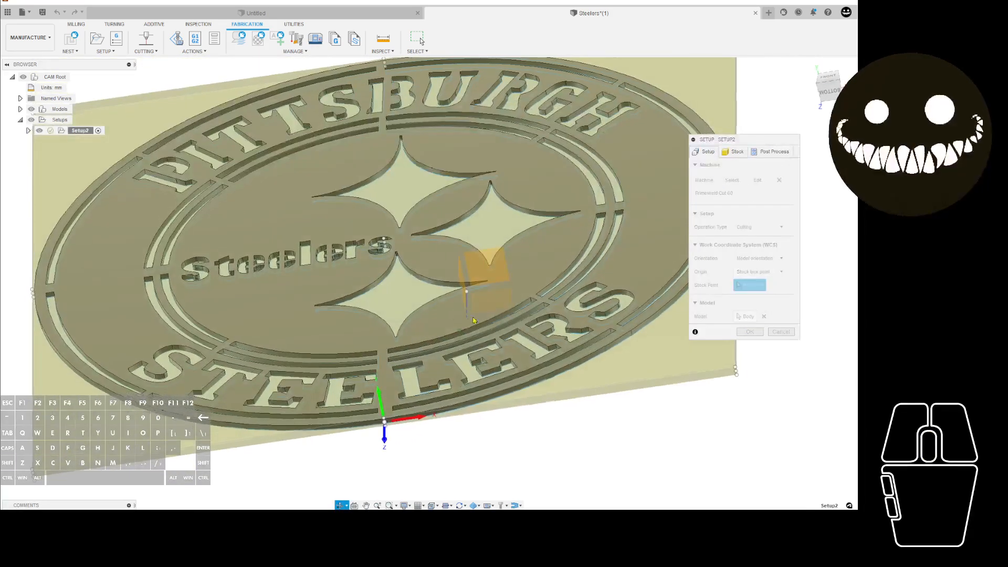
click(763, 259)
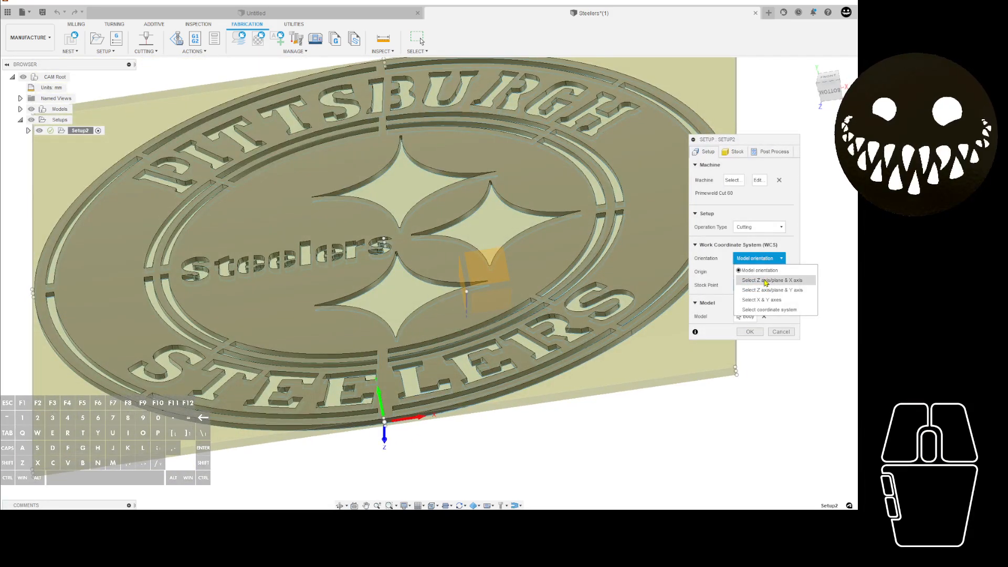
click(765, 282)
scroll(497, 259, down, 2)
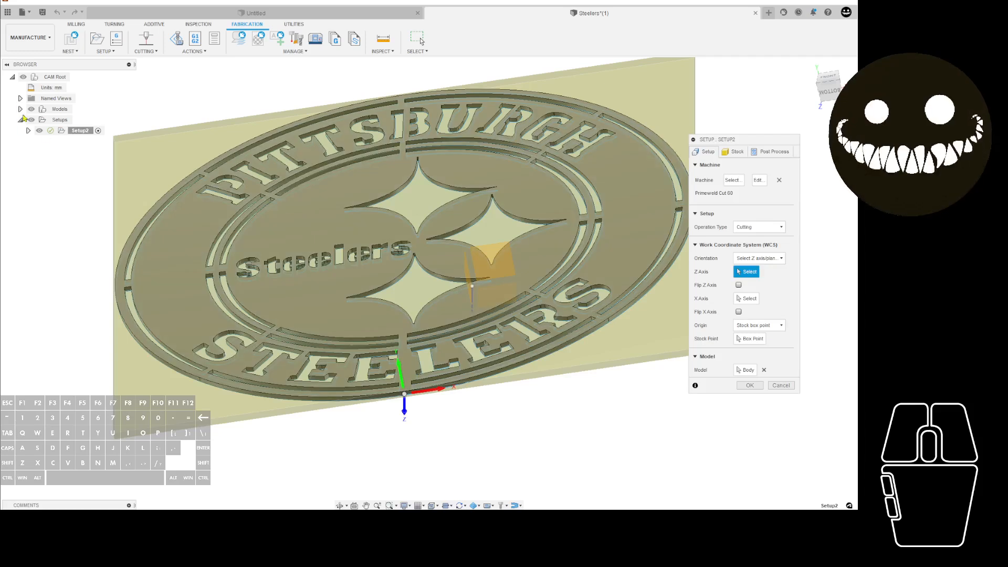
Step: Examine the model's named views, origin, bodies and sketches and Setup2's contents in the browser, and cancel the setup edit
click(20, 109)
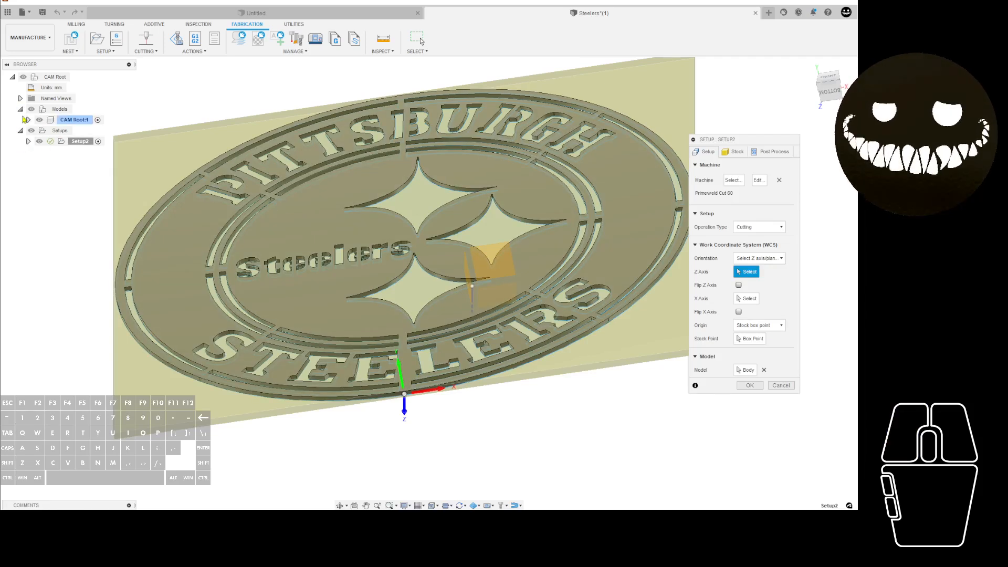
click(18, 99)
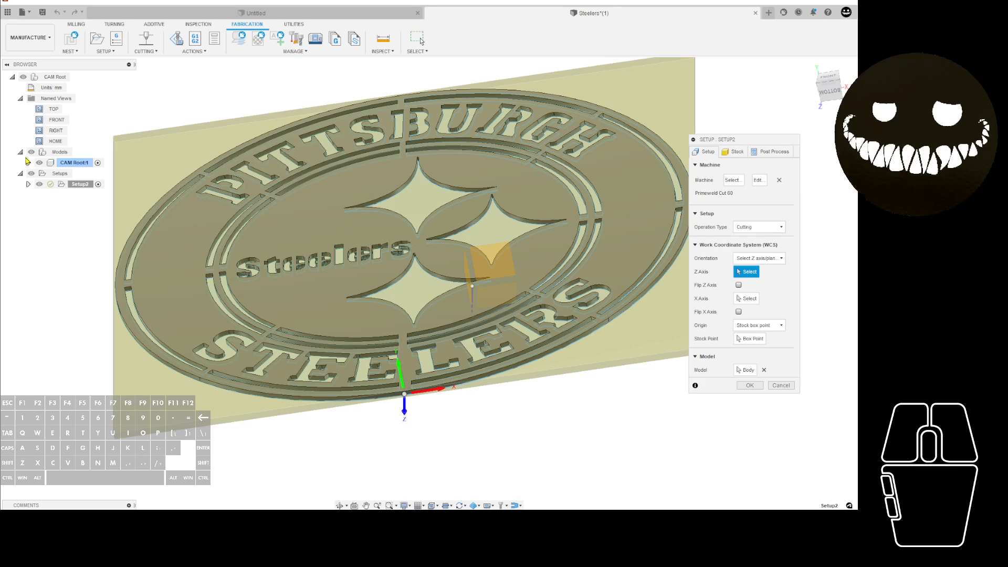
click(29, 163)
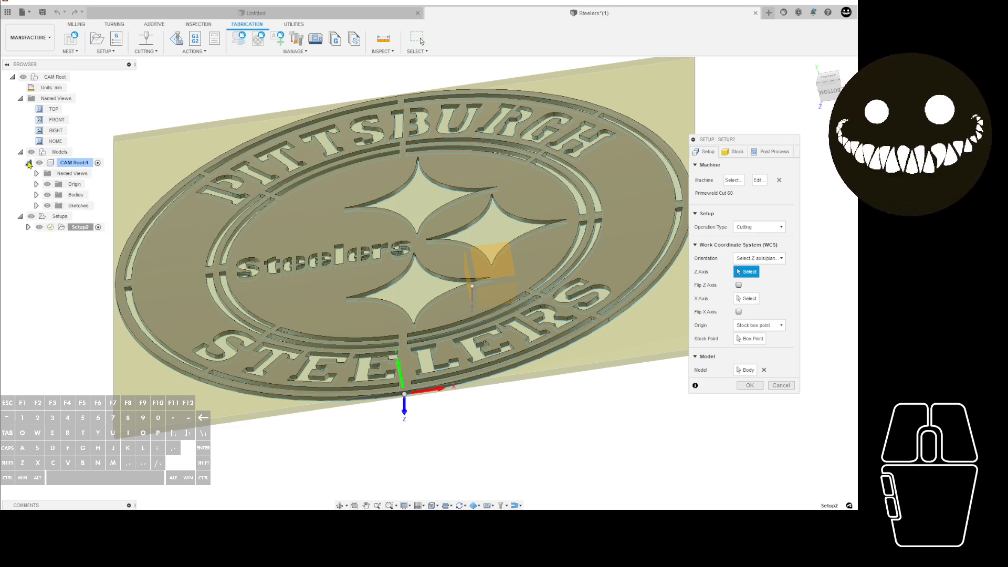
click(36, 173)
click(38, 228)
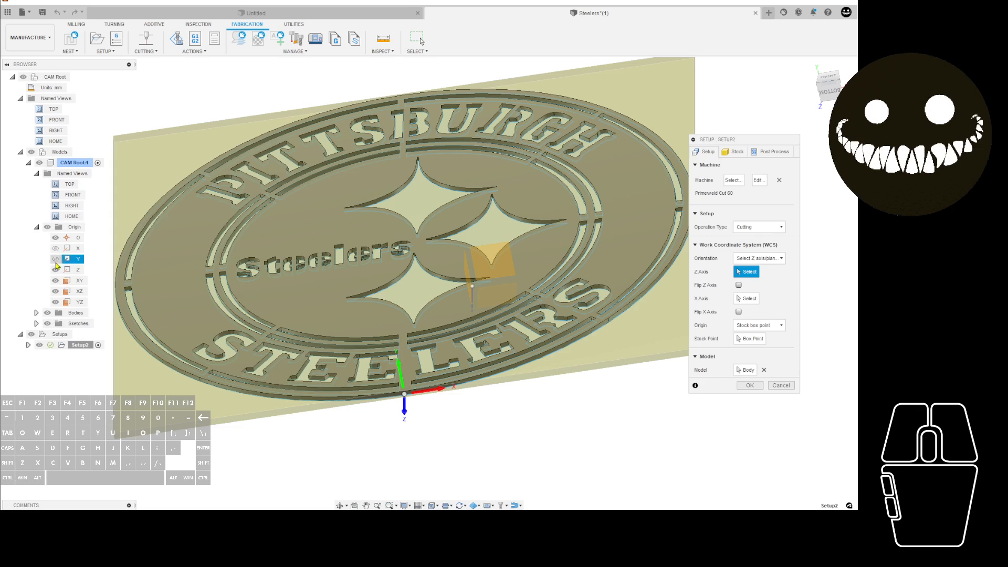
click(55, 248)
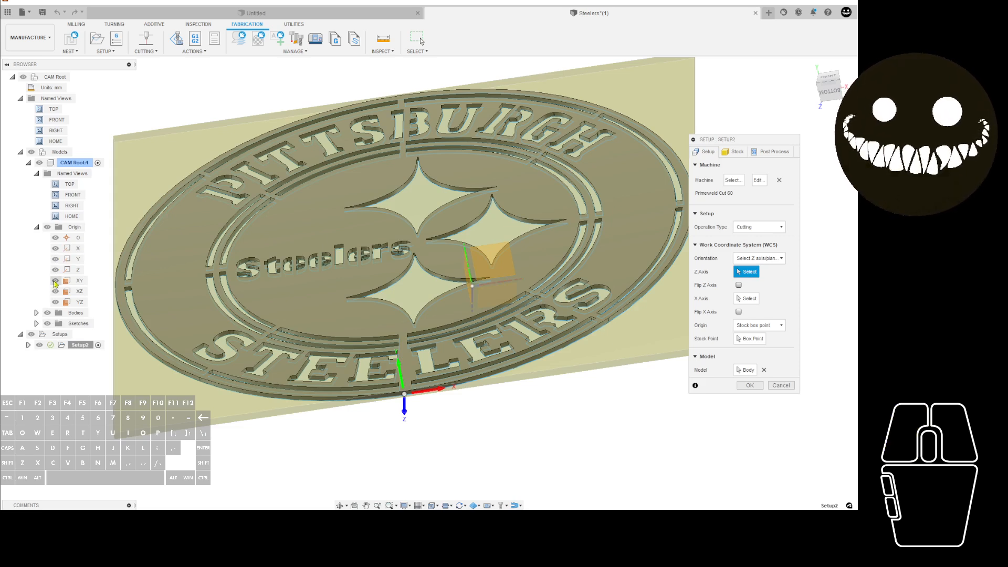
click(37, 313)
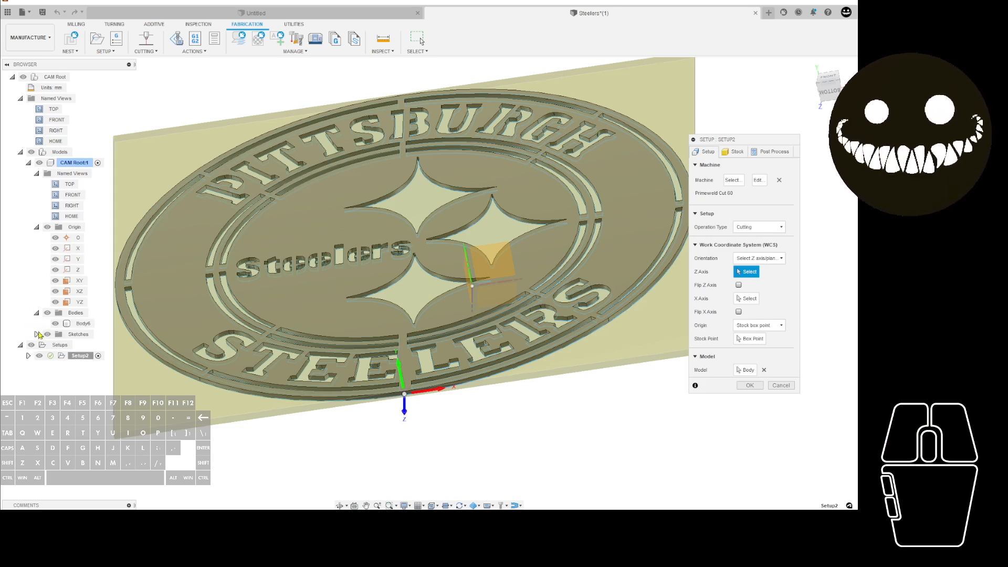
click(37, 334)
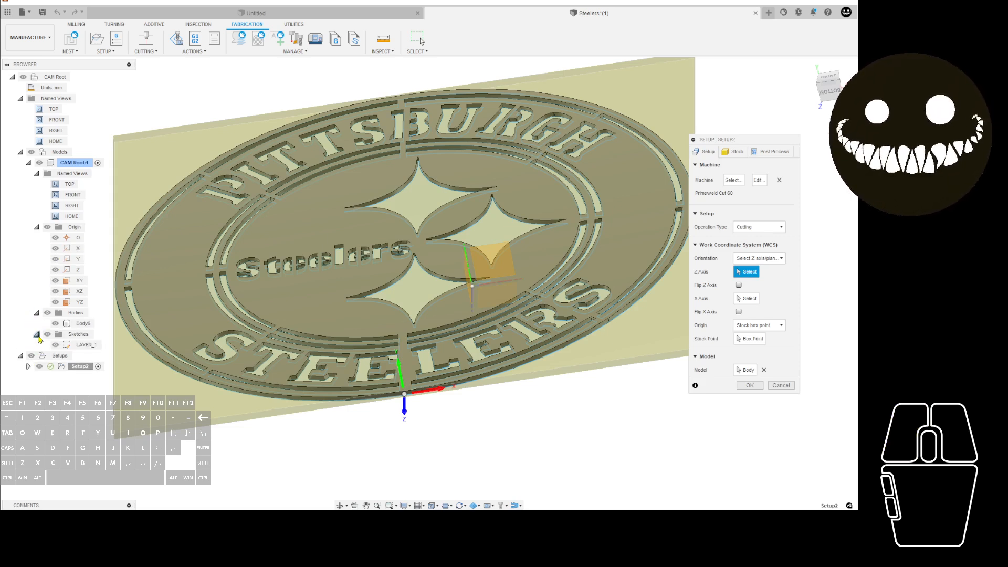
click(28, 367)
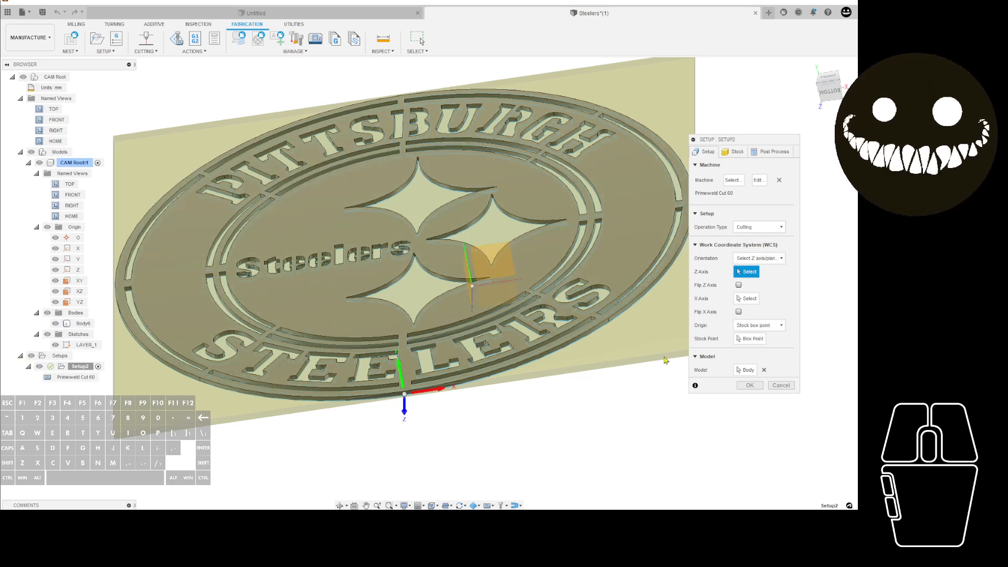
scroll(512, 351, up, 2)
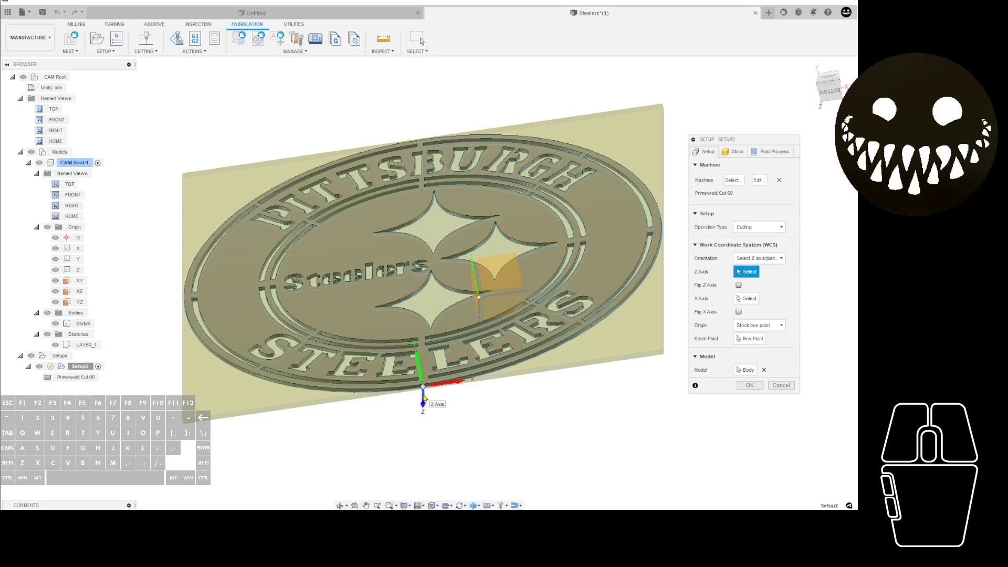
scroll(424, 398, down, 2)
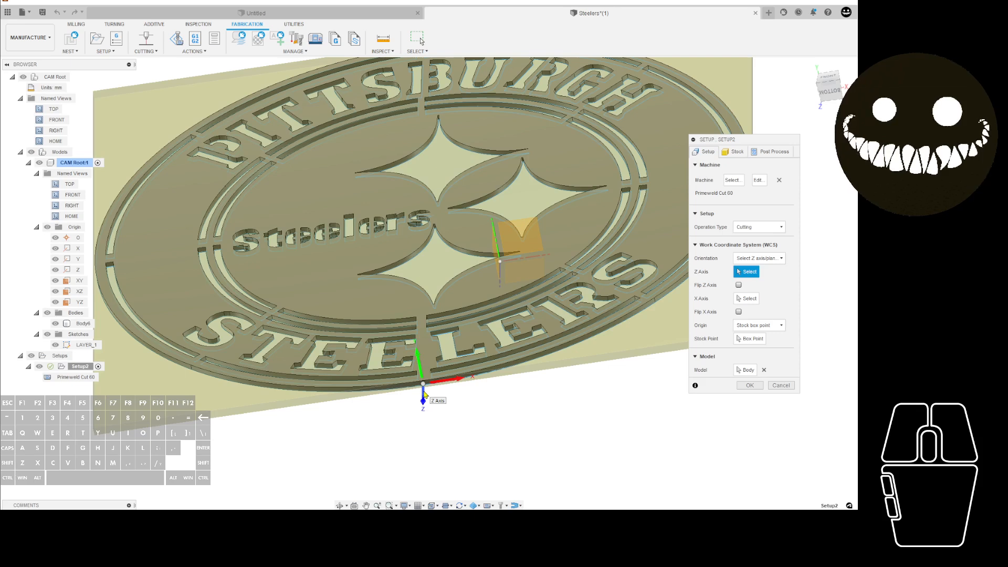
click(781, 385)
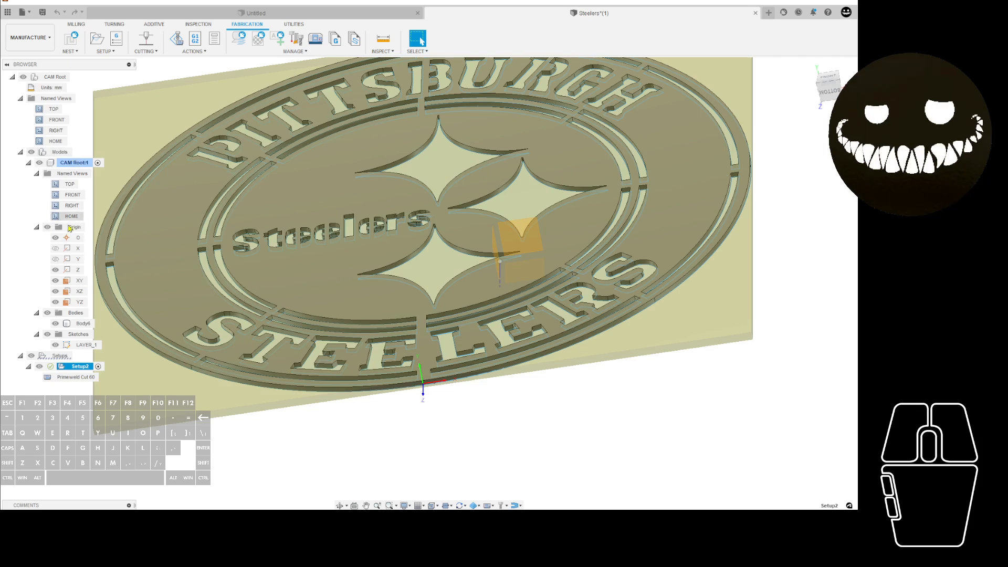
Step: Edit Setup2 and switch its work coordinate orientation to selecting the Z axis/plane and X axis, leaving the Z axis unflipped
right_click(84, 371)
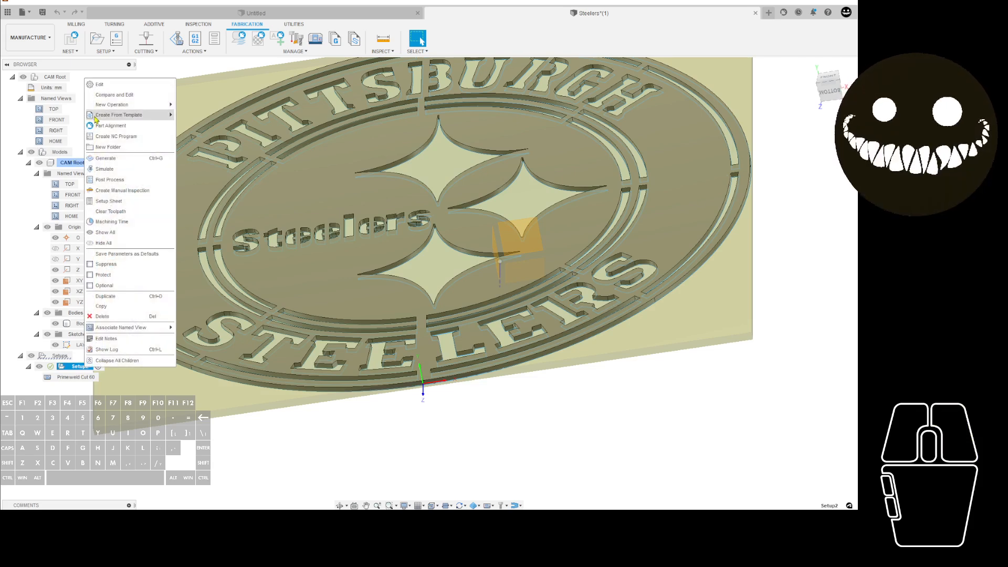
click(113, 93)
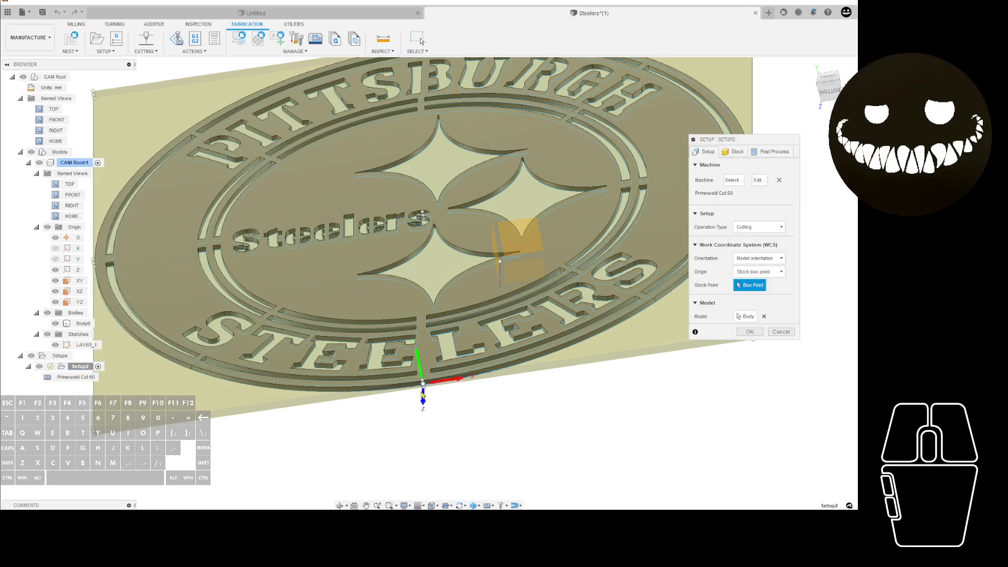
scroll(425, 398, up, 2)
scroll(425, 398, up, 2)
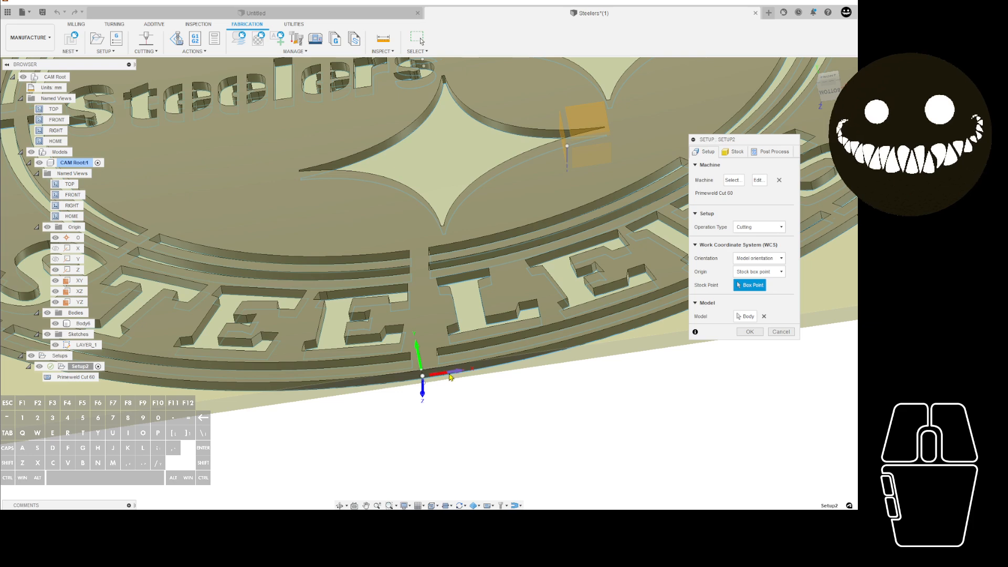
scroll(424, 391, up, 3)
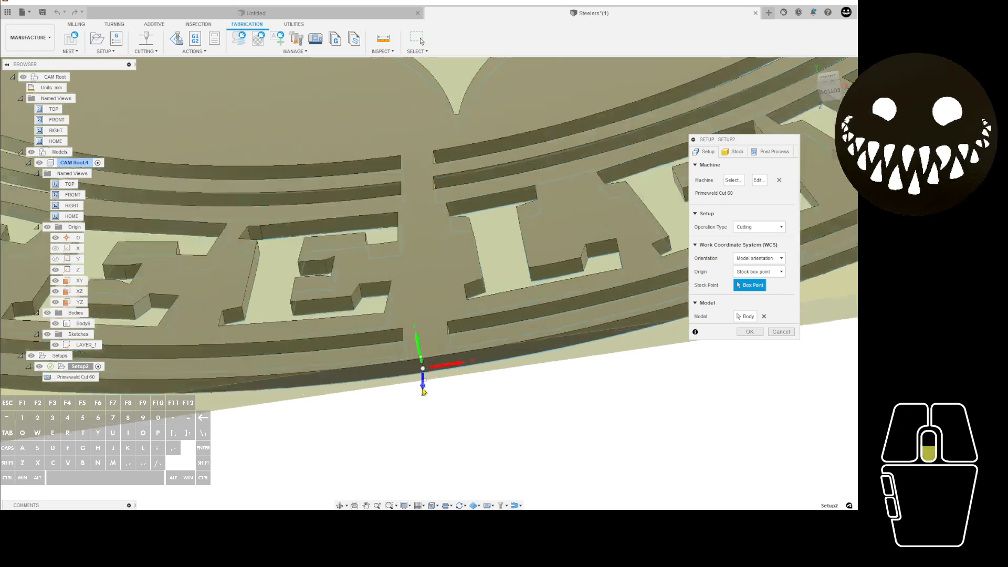
scroll(426, 391, down, 2)
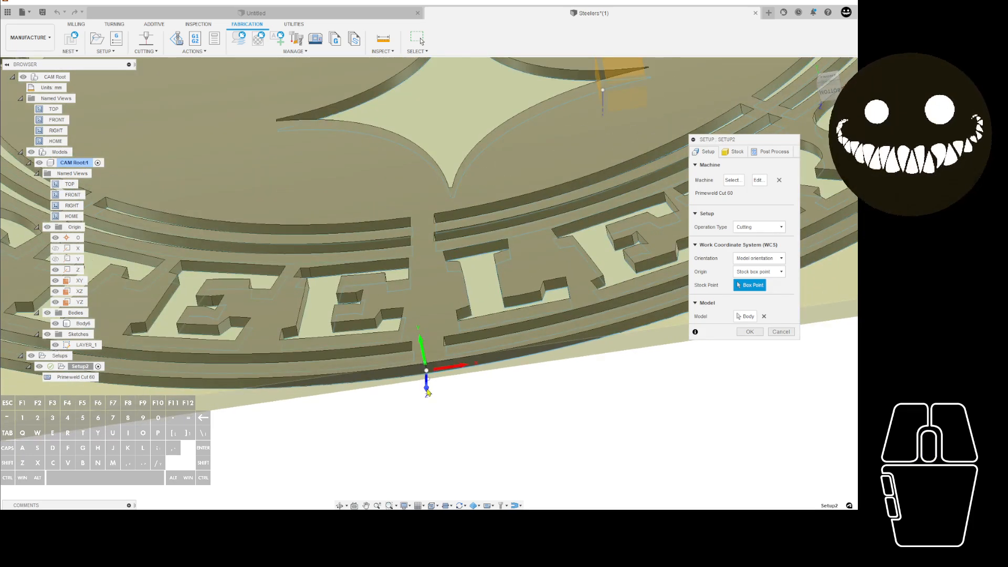
scroll(427, 392, up, 2)
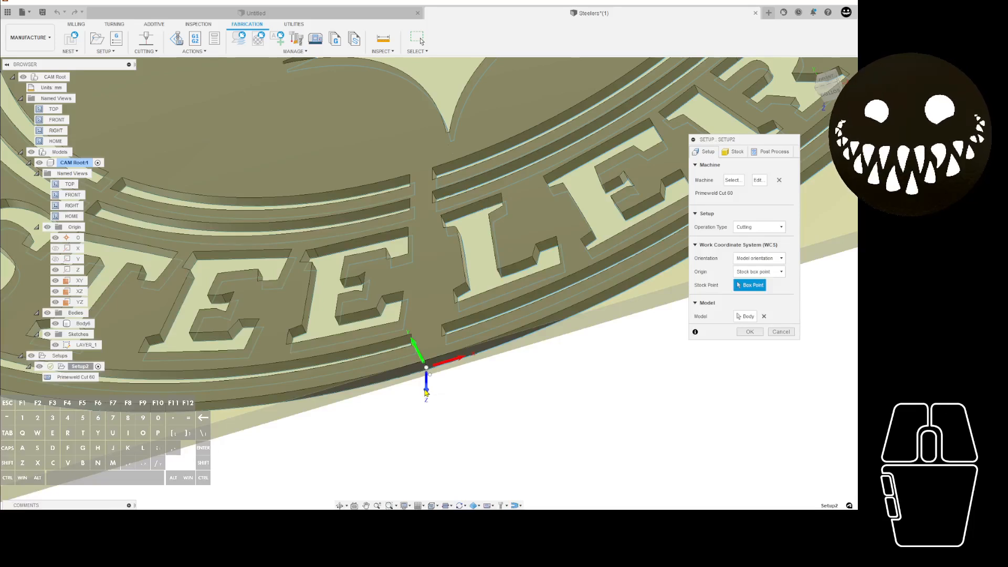
scroll(426, 392, down, 3)
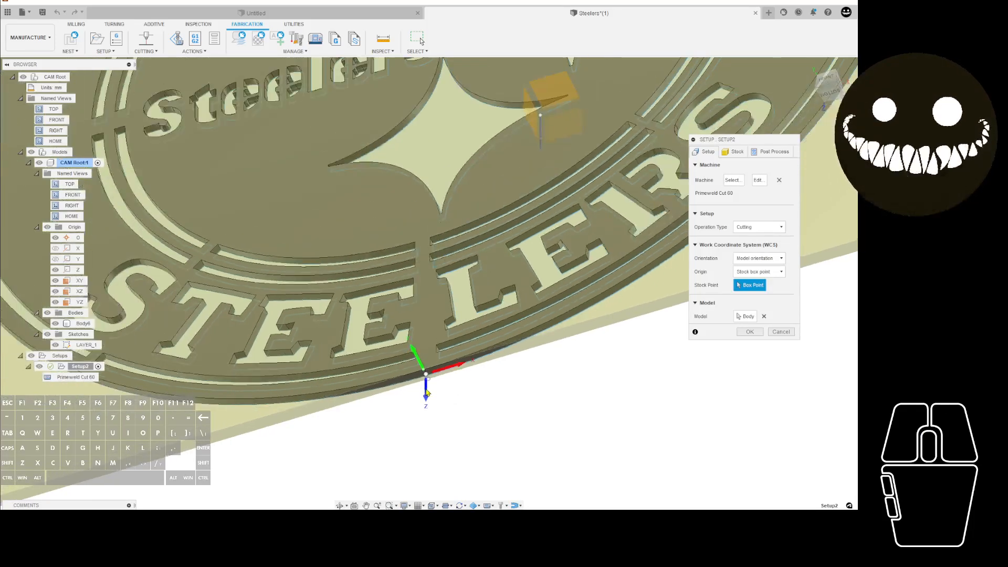
scroll(427, 394, up, 4)
scroll(427, 395, up, 2)
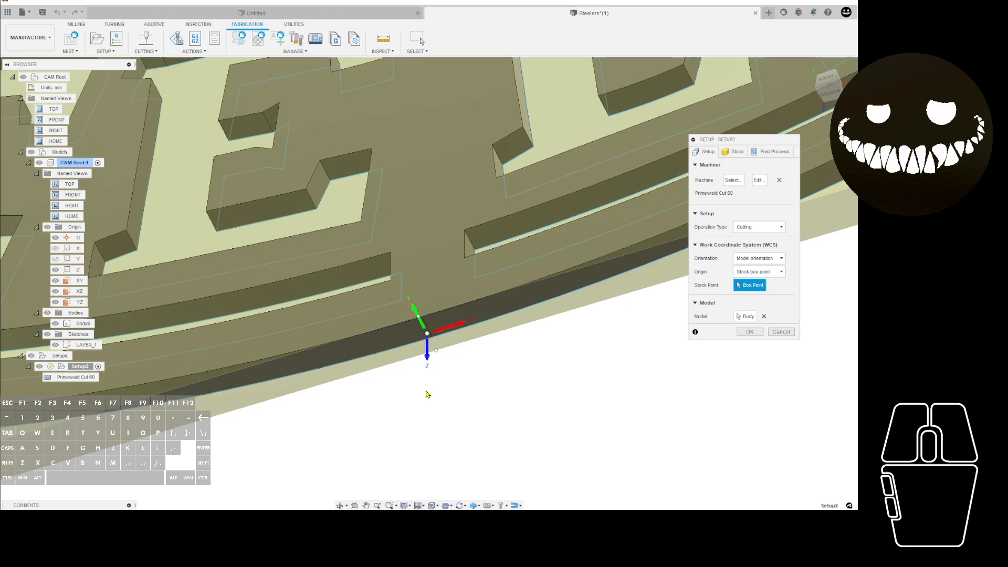
click(428, 359)
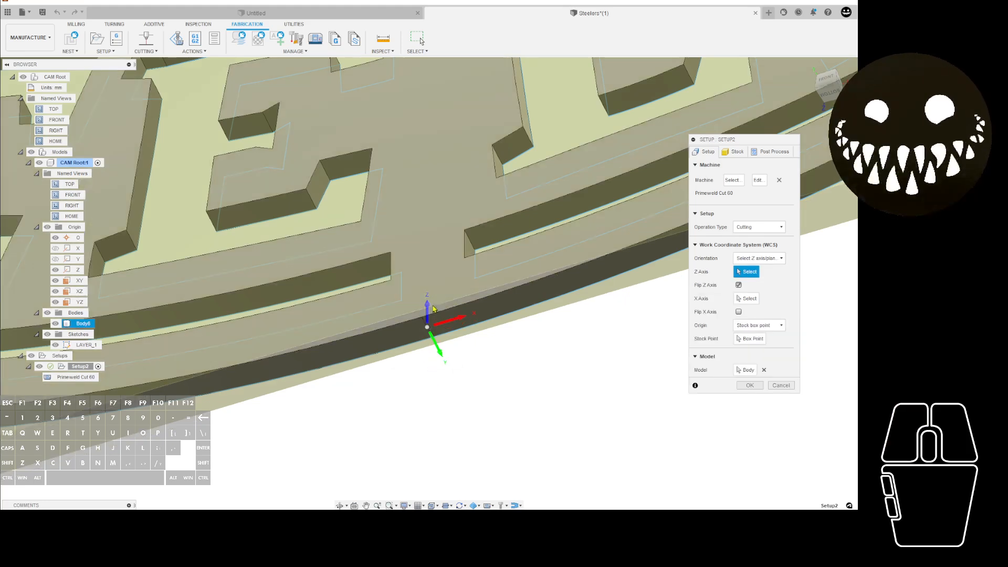
click(428, 310)
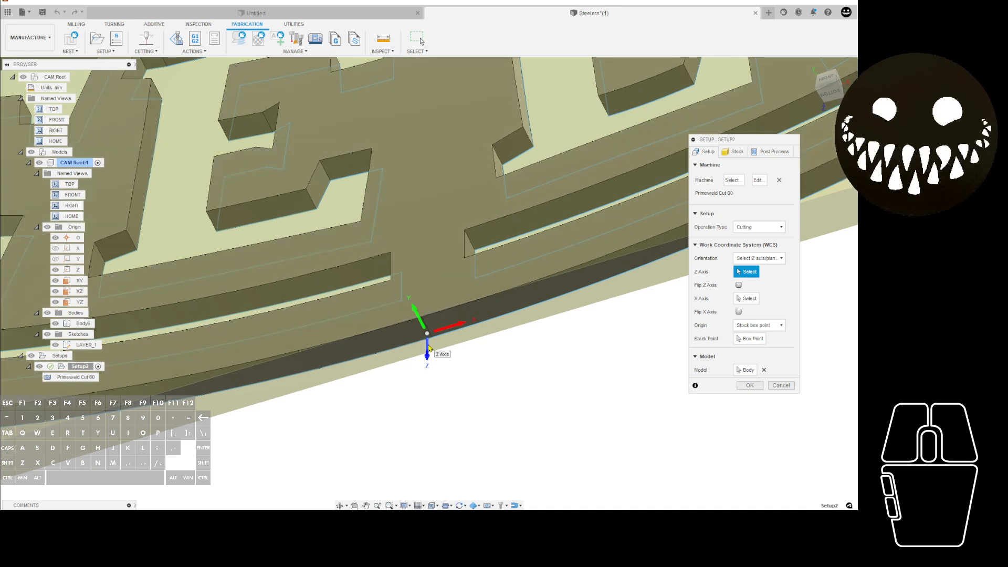
Step: Align the setup's Z axis with a short thickness edge at the corner of the second E cutout in the lower STEELERS lettering
scroll(387, 222, down, 3)
middle_drag(337, 66, 347, 219)
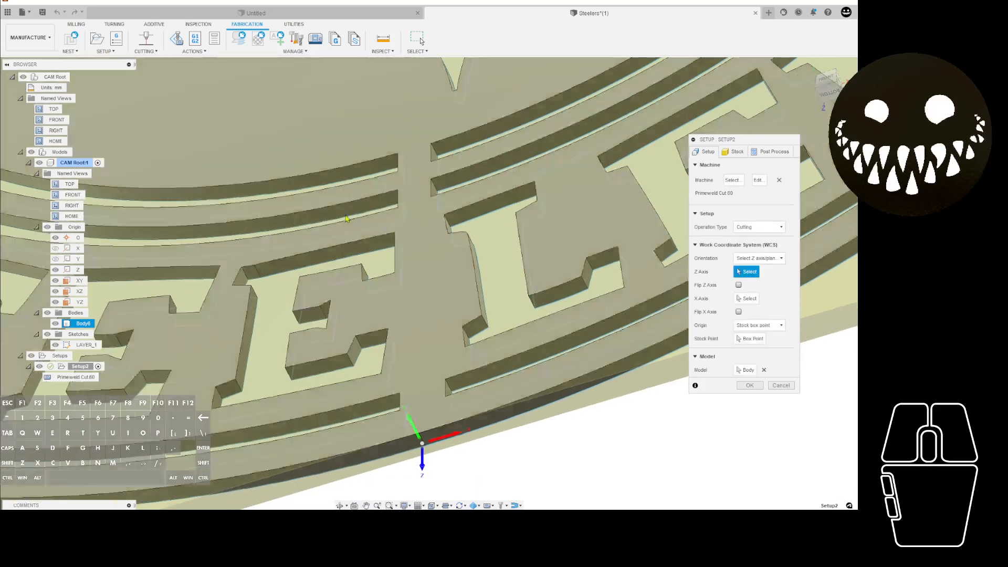
click(245, 274)
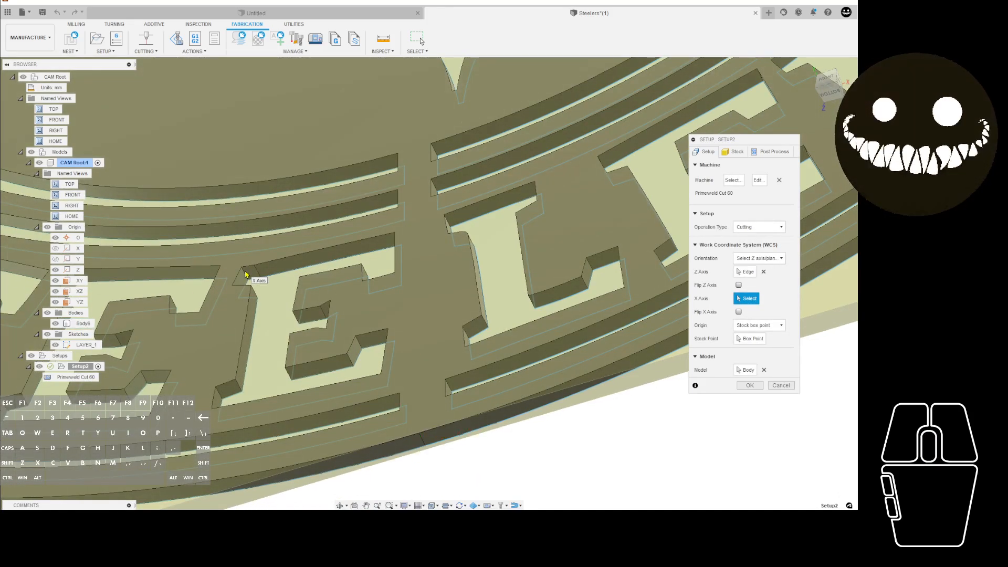
scroll(245, 274, down, 3)
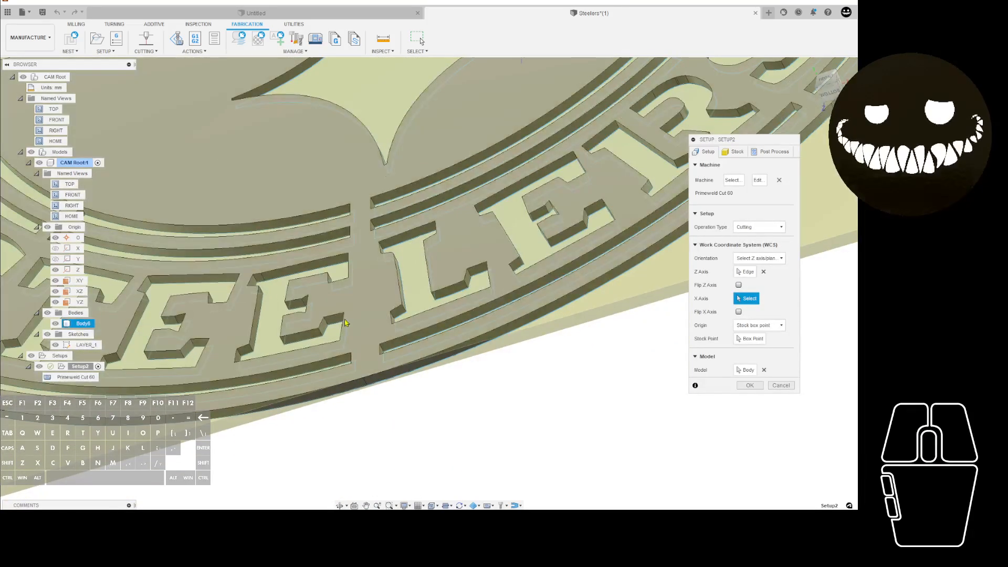
scroll(346, 321, down, 2)
scroll(332, 293, down, 3)
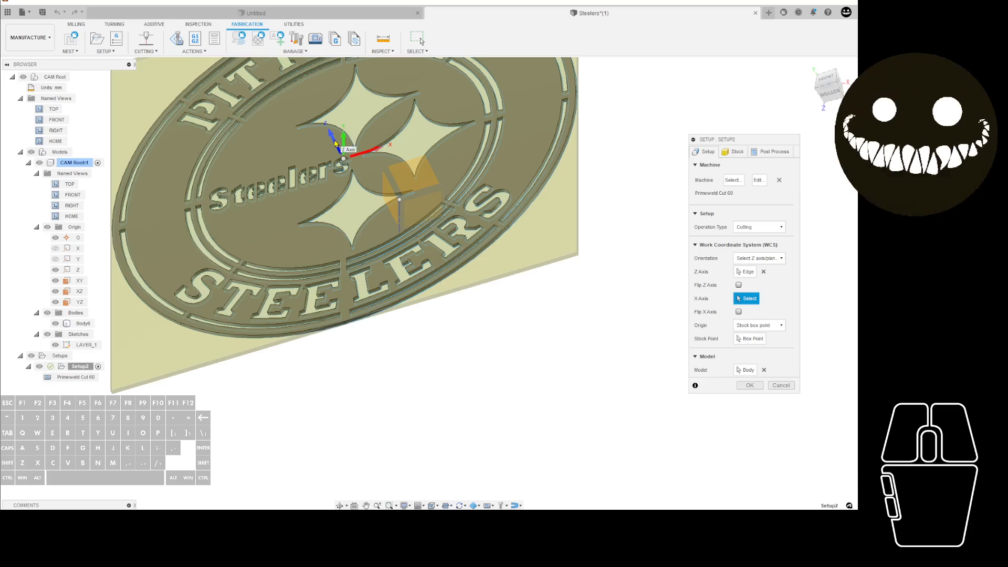
shift+middle_drag(385, 192, 468, 239)
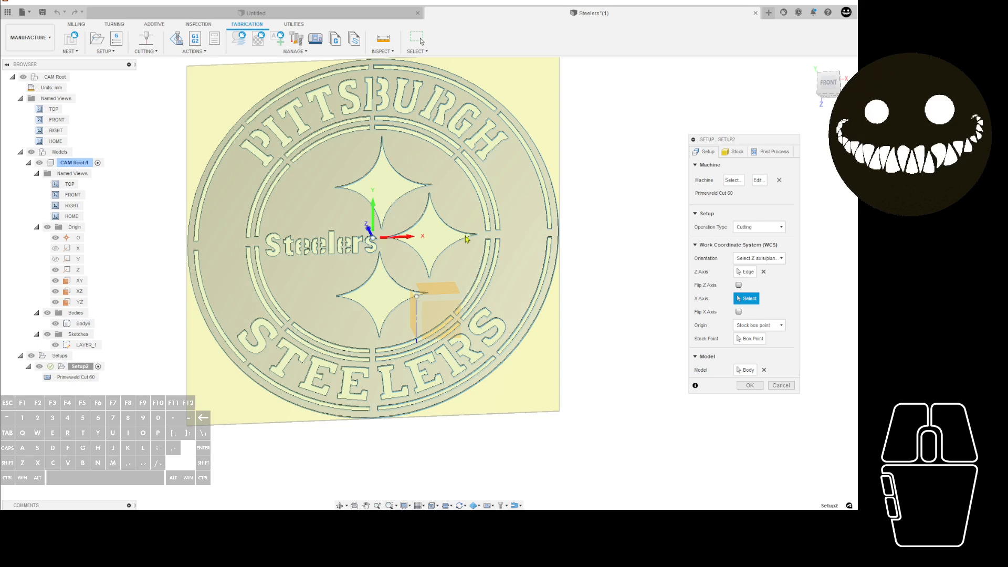
Step: Set the setup's stock point to the stock box's lower-left corner, as seen from the sign's readable face
click(756, 340)
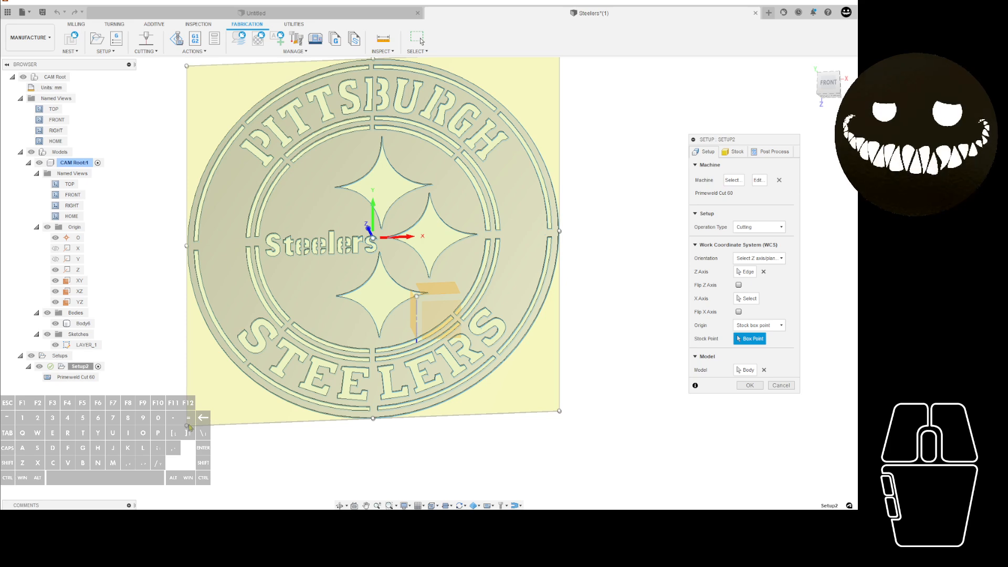
click(188, 426)
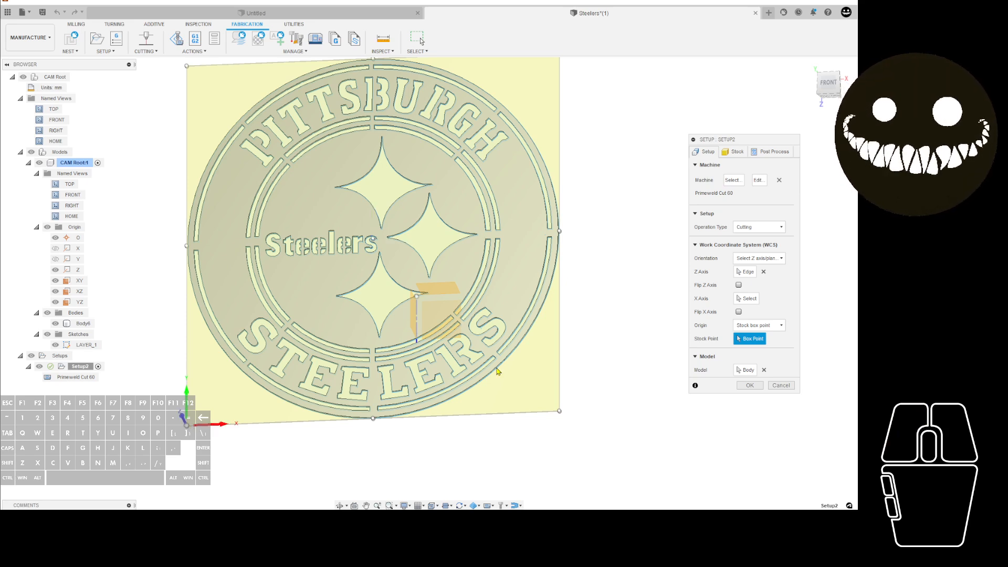
shift+middle_drag(504, 386, 501, 363)
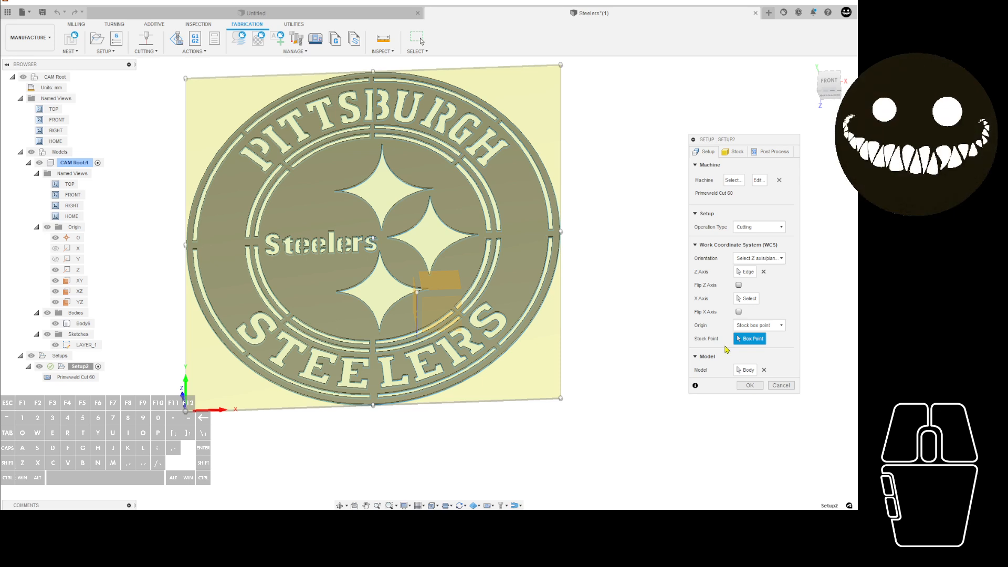
Step: Keep the setup's stock mode at relative size box and set the stock top offset to 0 mm
click(742, 369)
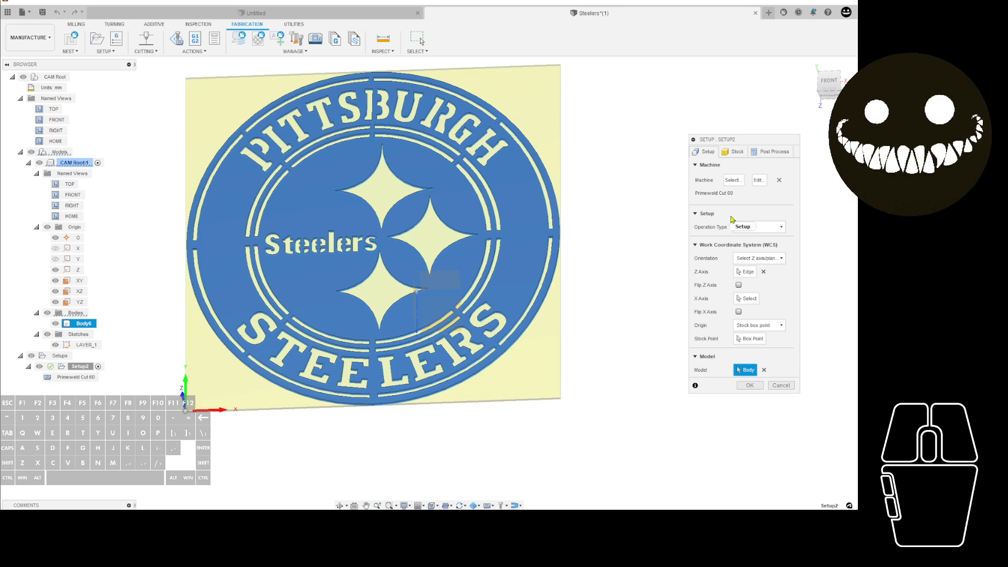
click(738, 152)
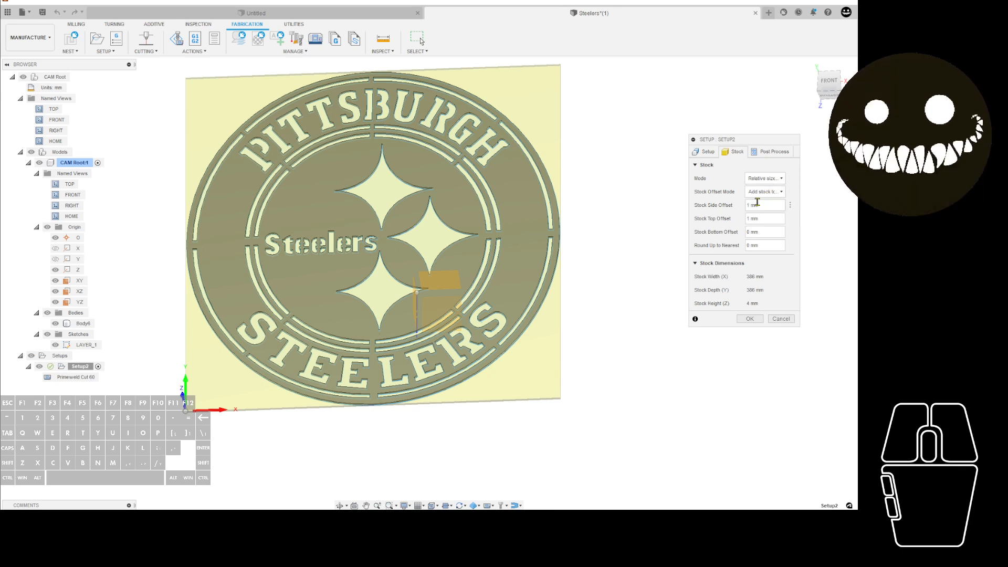
click(768, 179)
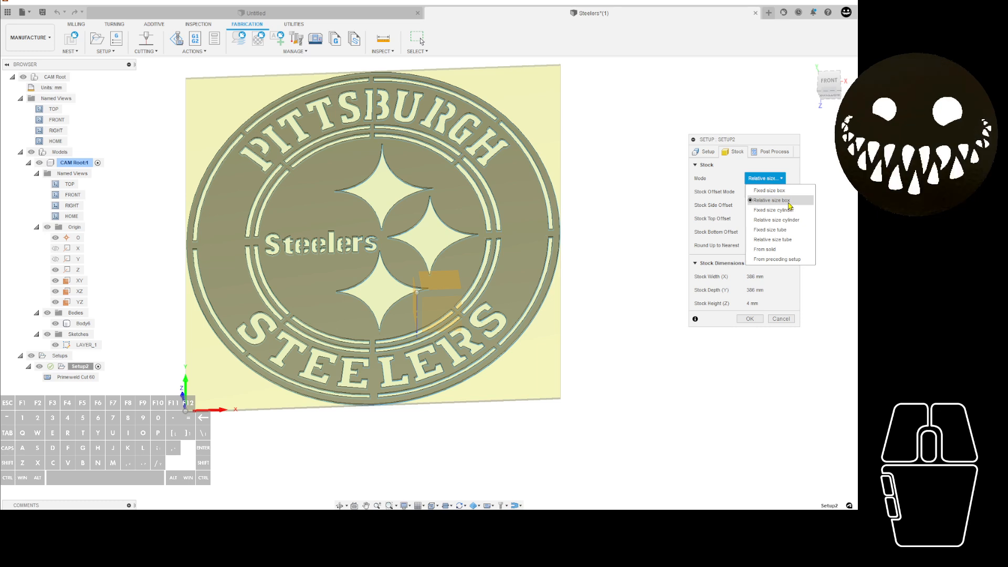
click(708, 153)
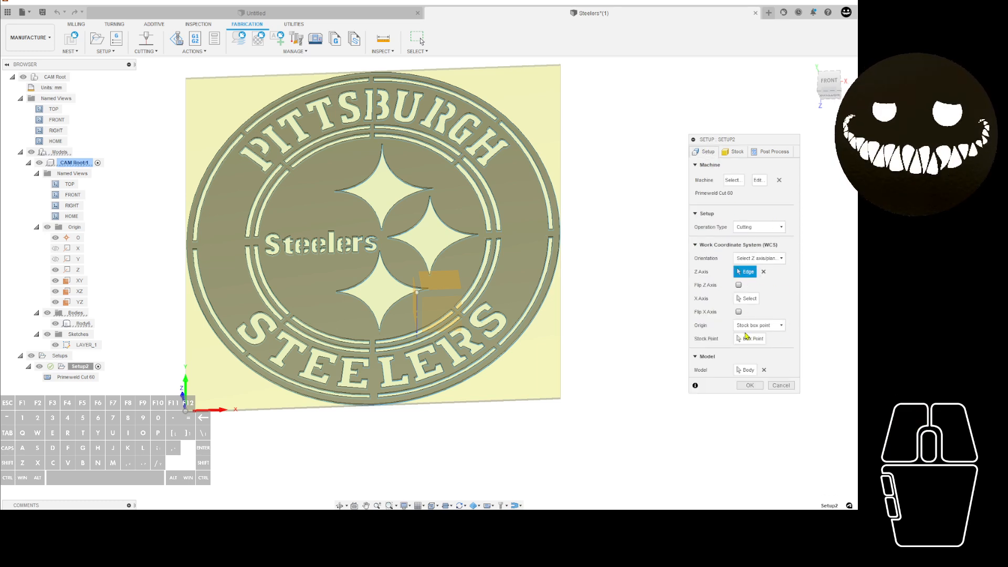
click(737, 152)
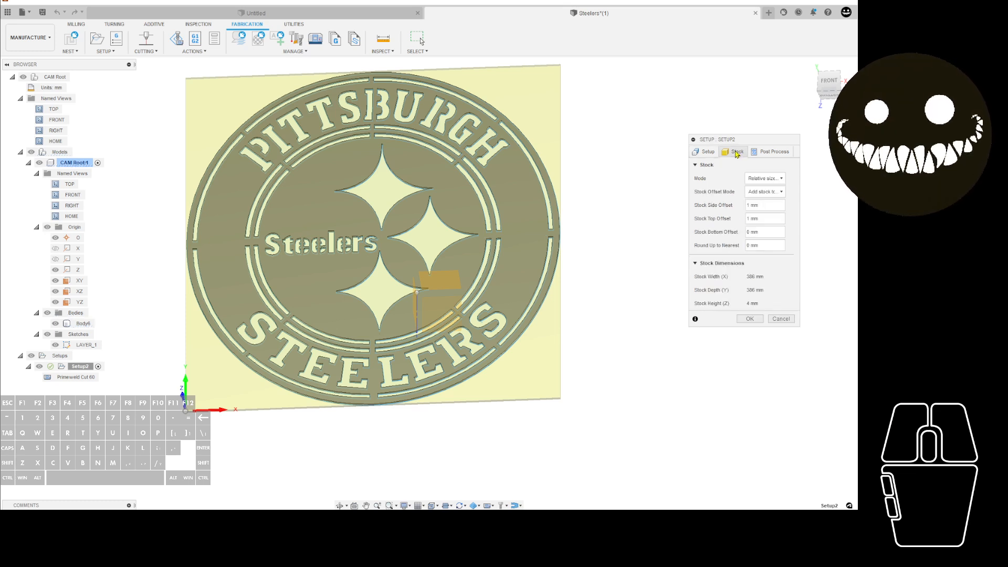
double_click(749, 218)
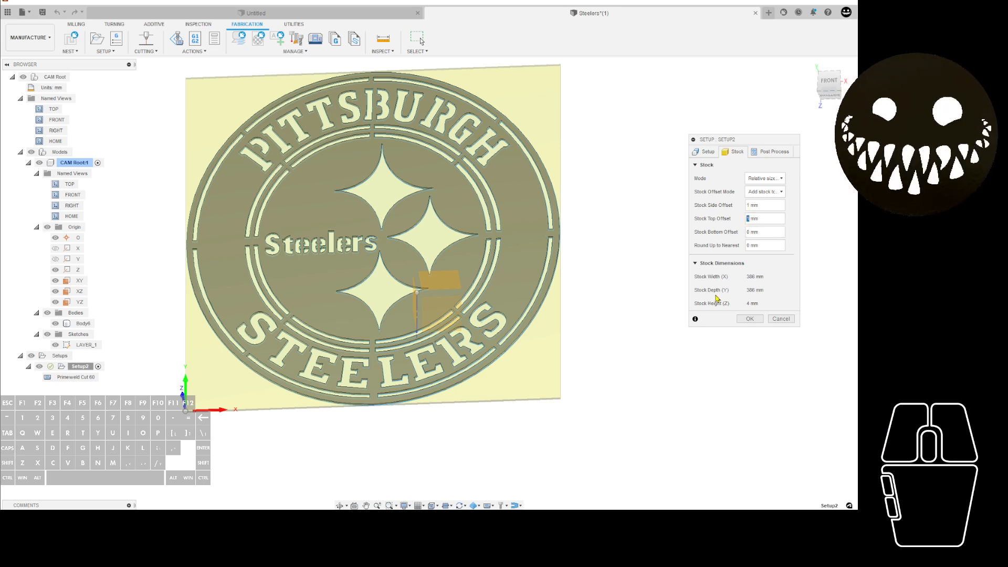
text(0)
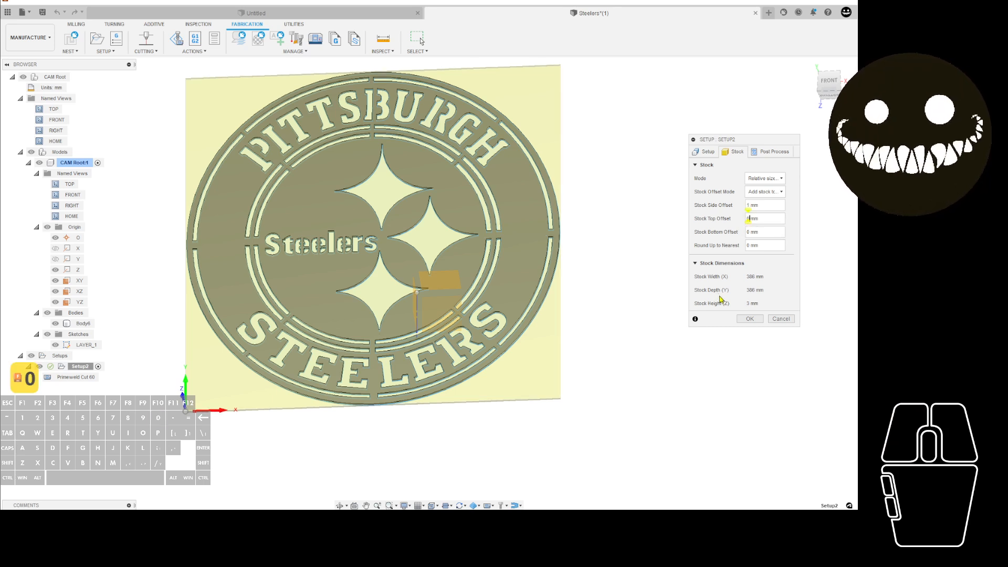
Step: Name the setup's post-process program "Steelers Sign 14in" and accept the setup
click(772, 153)
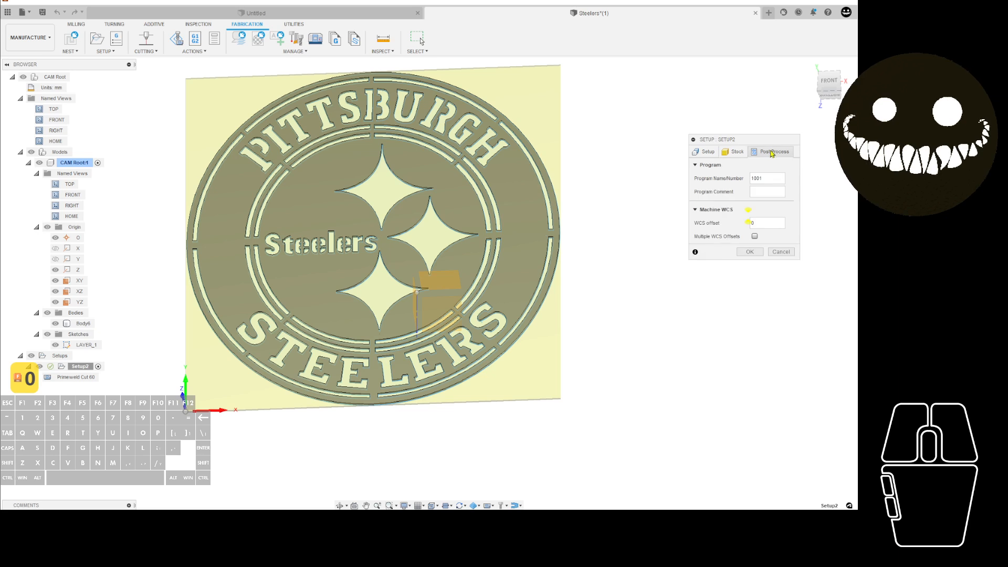
click(759, 178)
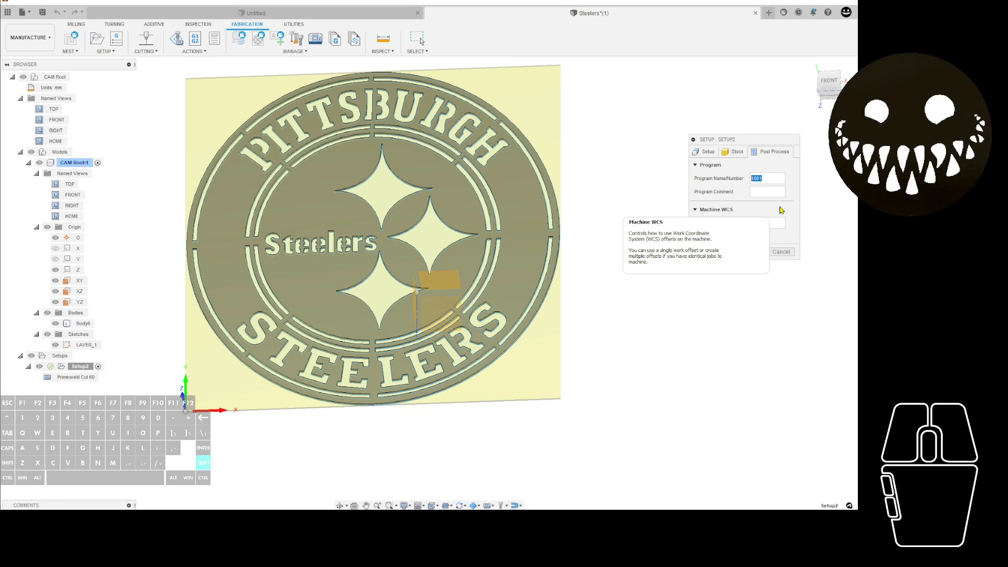
text(Steen)
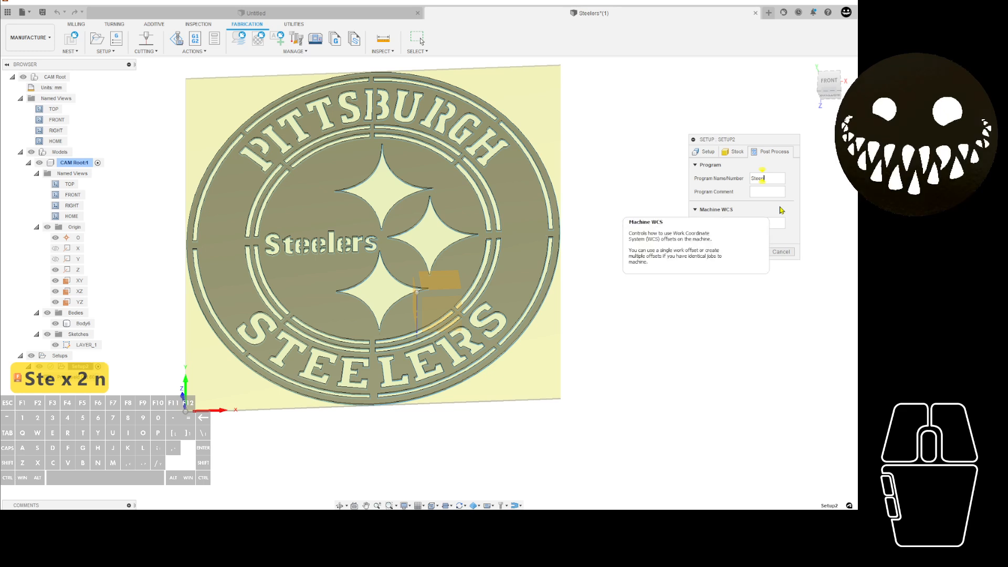
key(BackSpace)
text(lers)
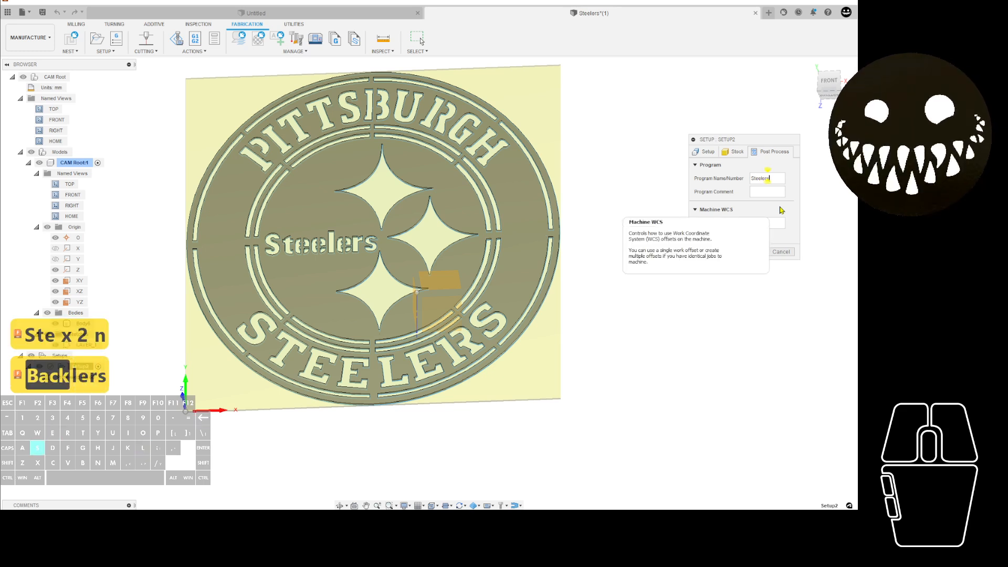
text( Sign)
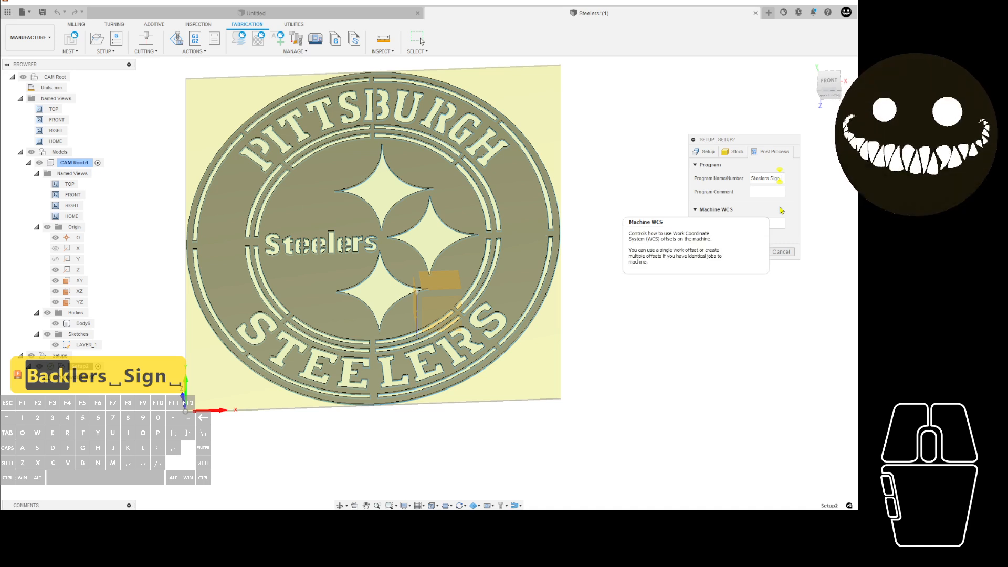
text(14)
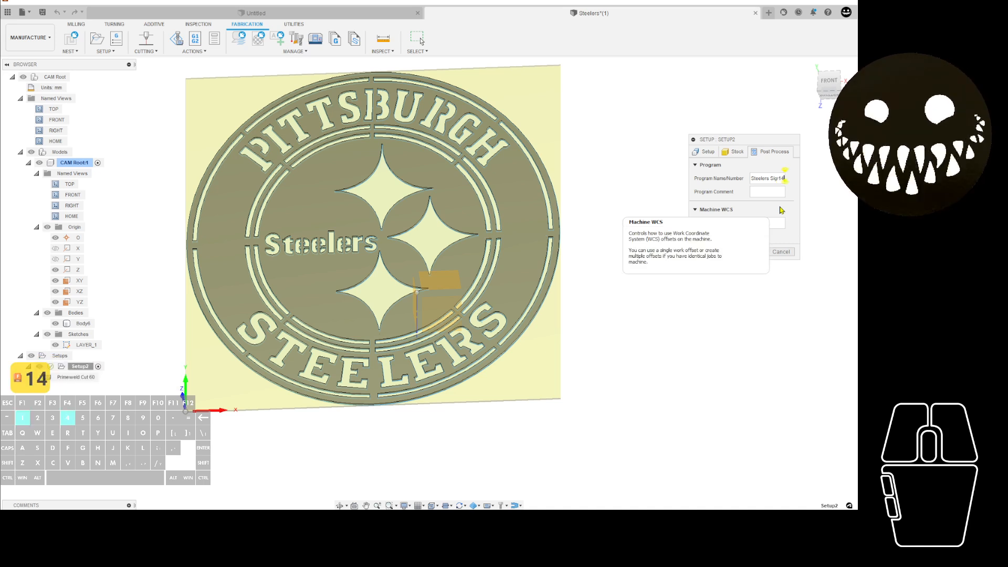
text(in)
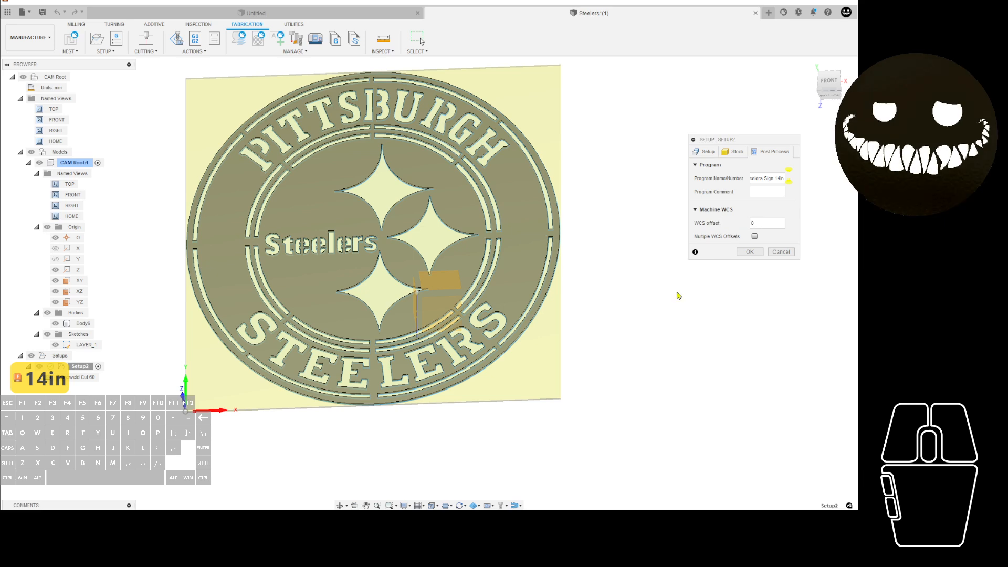
click(750, 252)
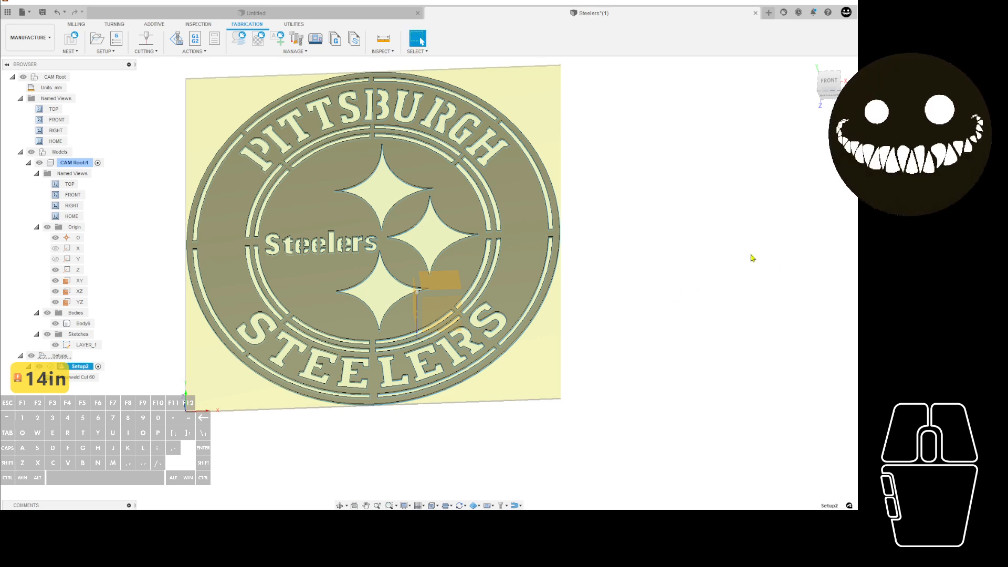
Step: Start a 2D Profile cutting operation and assign the first Cut60 - 2800mm/min plasma cutter from the Steelers document's tools
shift+middle_drag(381, 367, 268, 362)
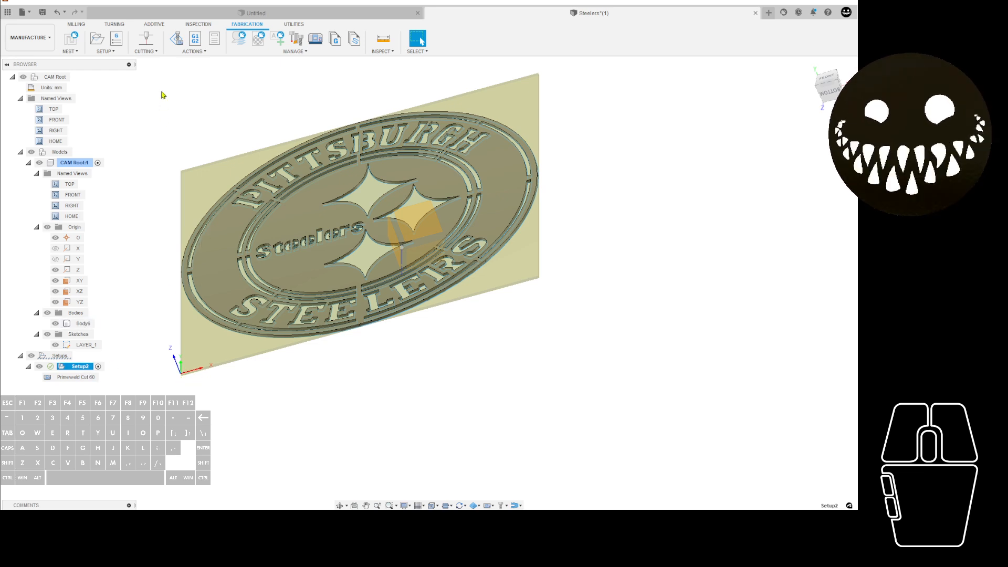
click(147, 39)
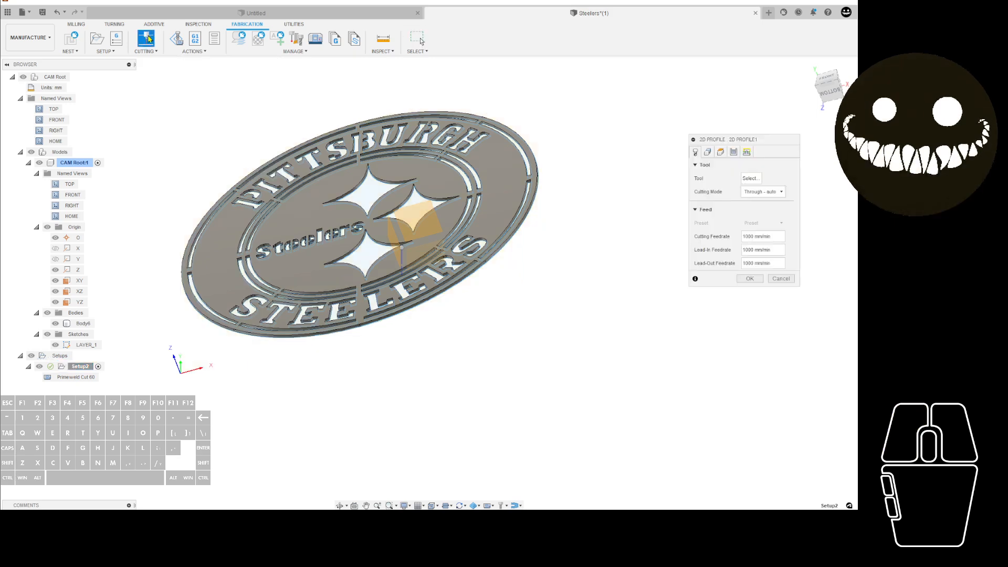
shift+middle_drag(585, 153, 591, 163)
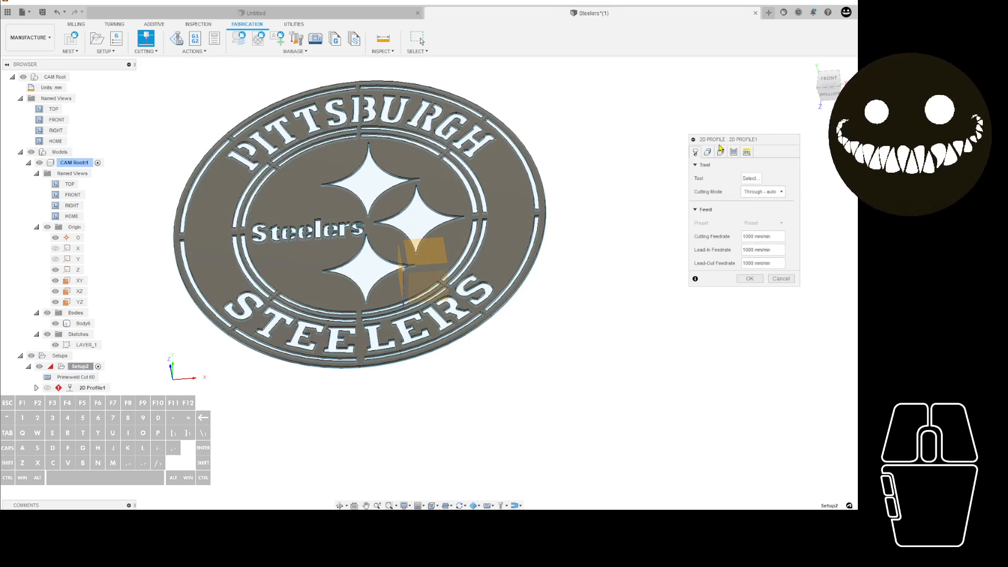
click(750, 179)
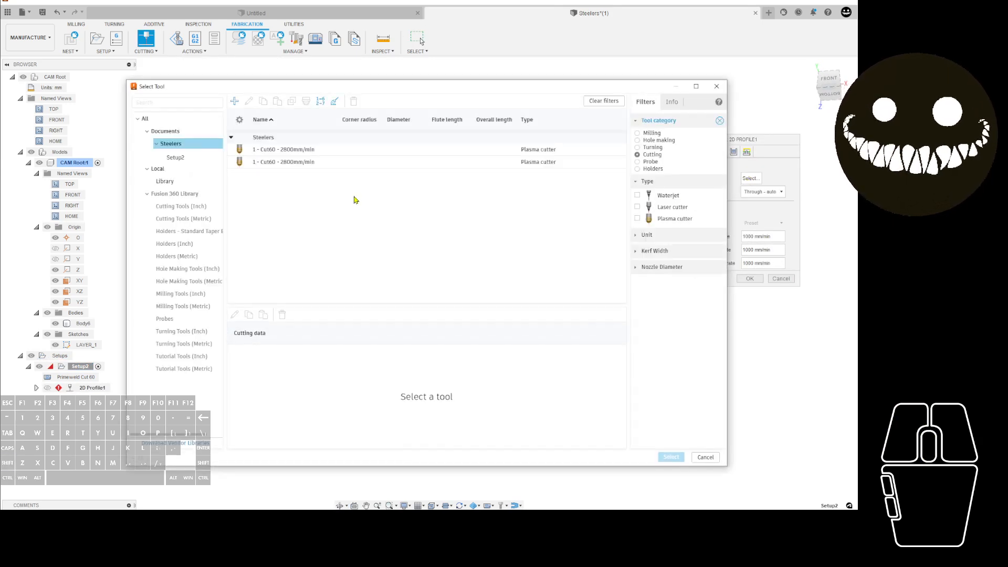
click(313, 152)
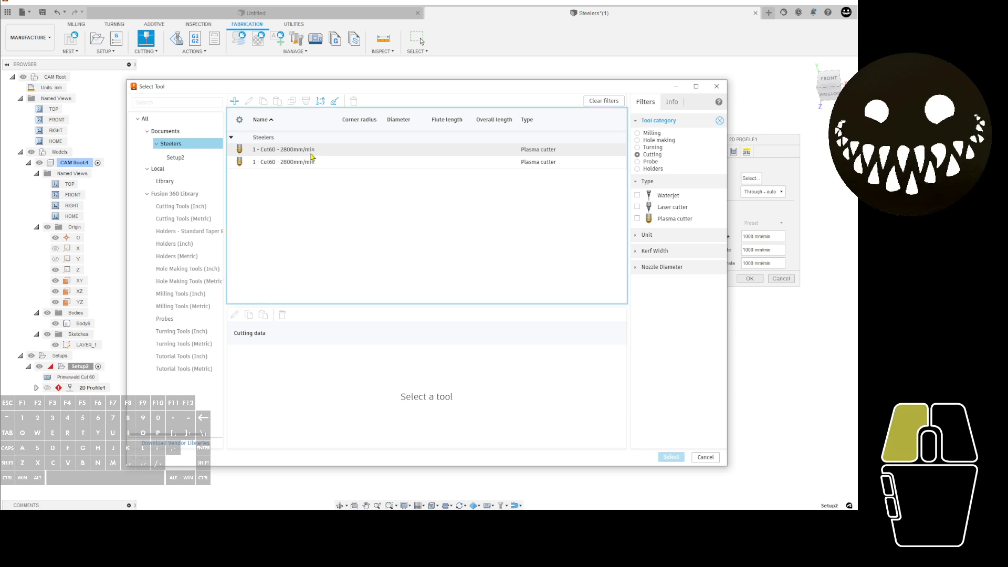
click(672, 457)
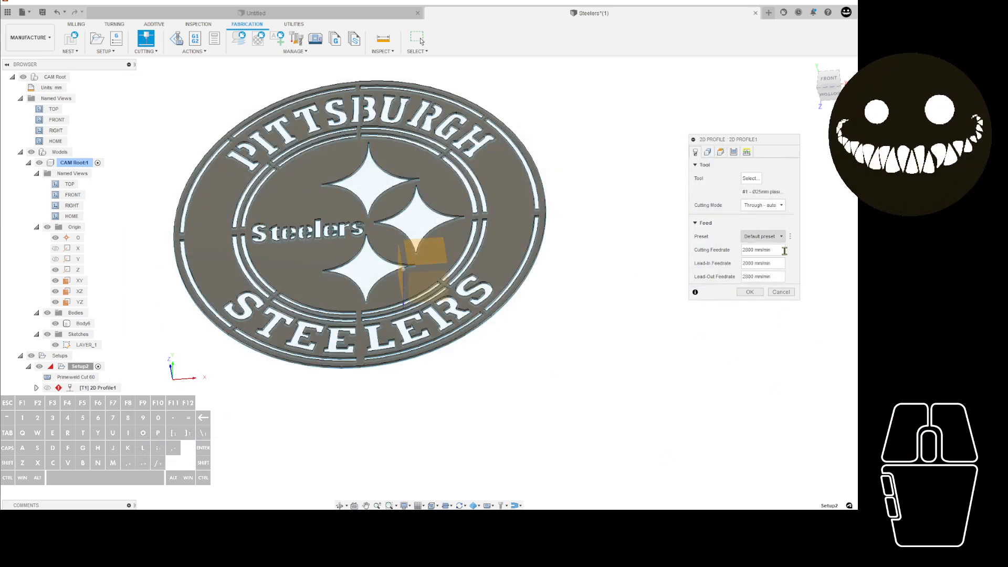
Step: Select the sign's front face as the cutting contour and enable smoothing for the profile's passes
click(319, 277)
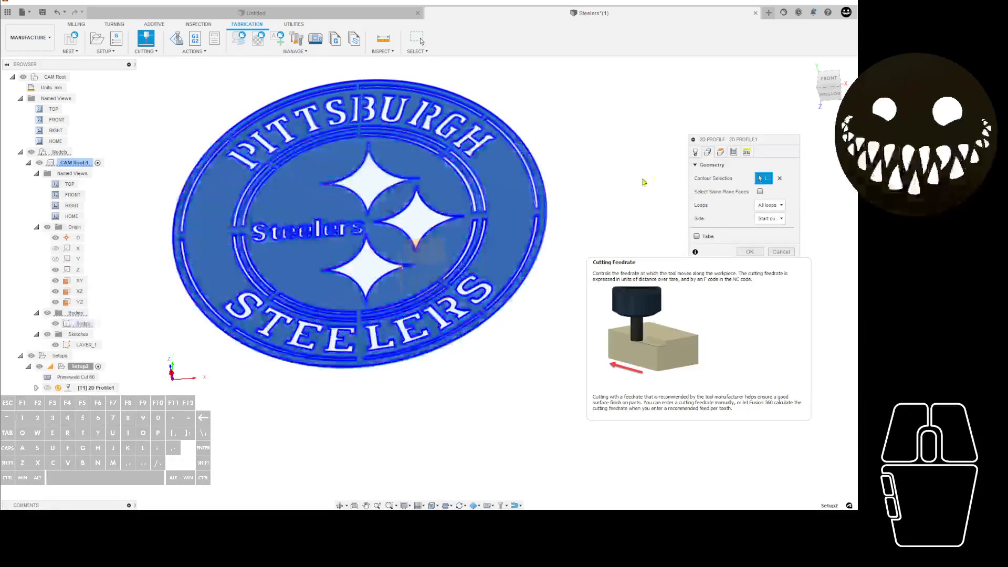
middle_drag(641, 185, 558, 235)
click(734, 153)
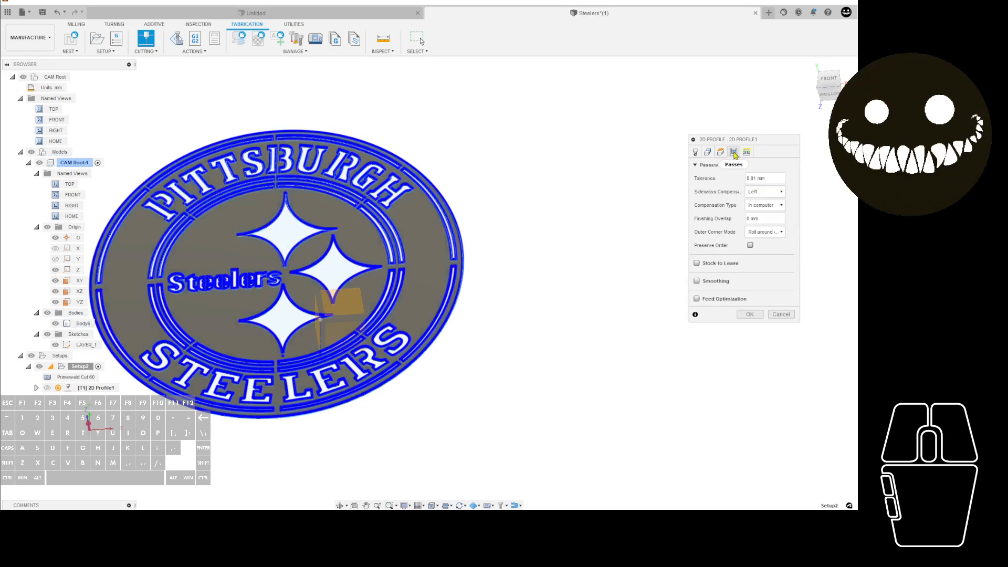
click(697, 282)
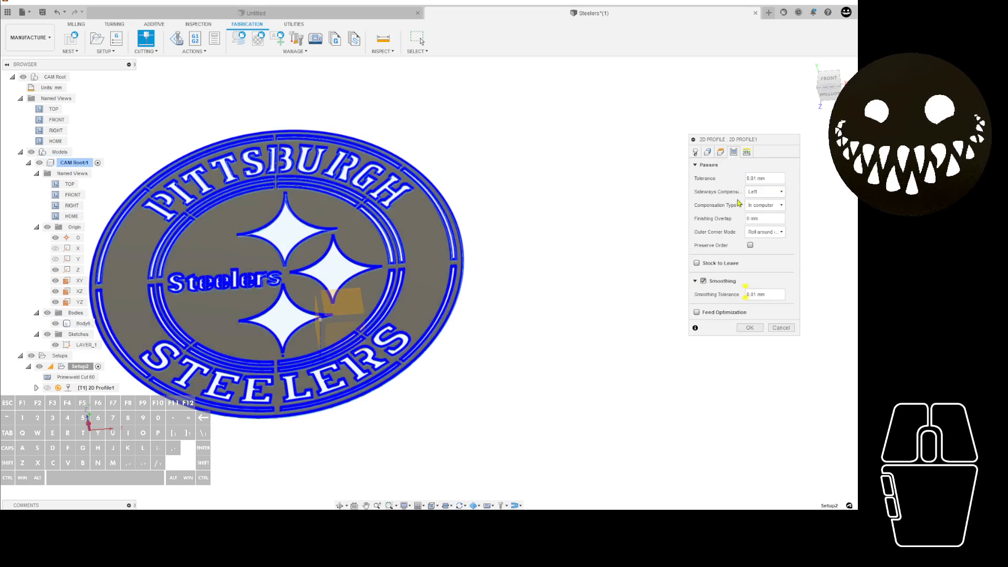
Step: Set the profile's lead-in radius to .03 in and lead-in distance to .04 in, and accept the operation
click(747, 153)
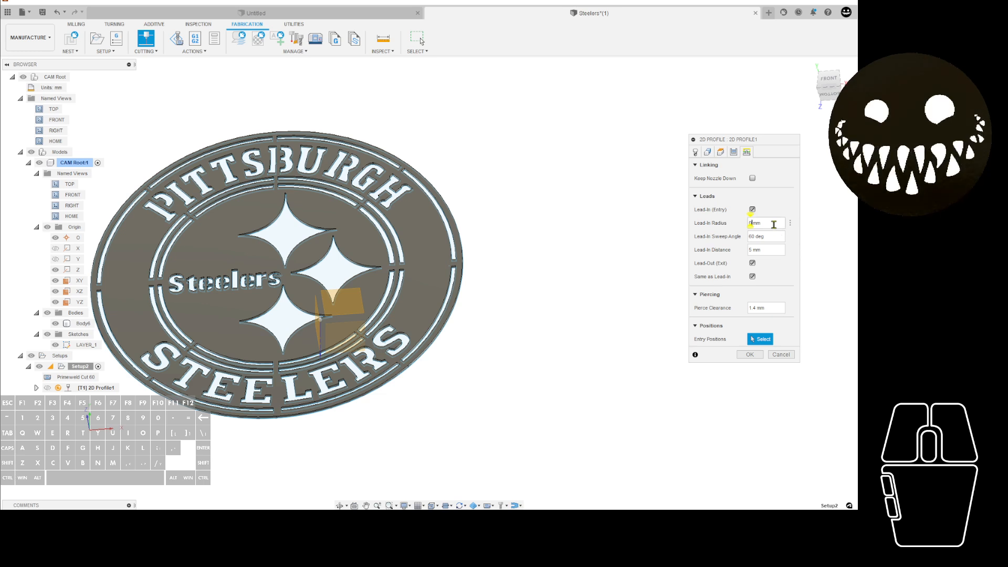
drag(774, 224, 719, 225)
key(BackSpace)
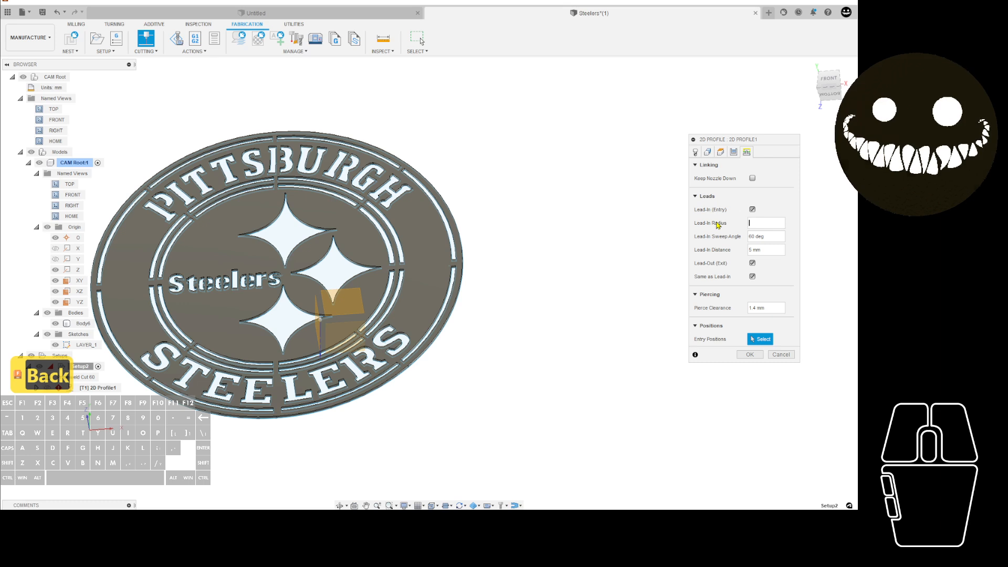
text(0)
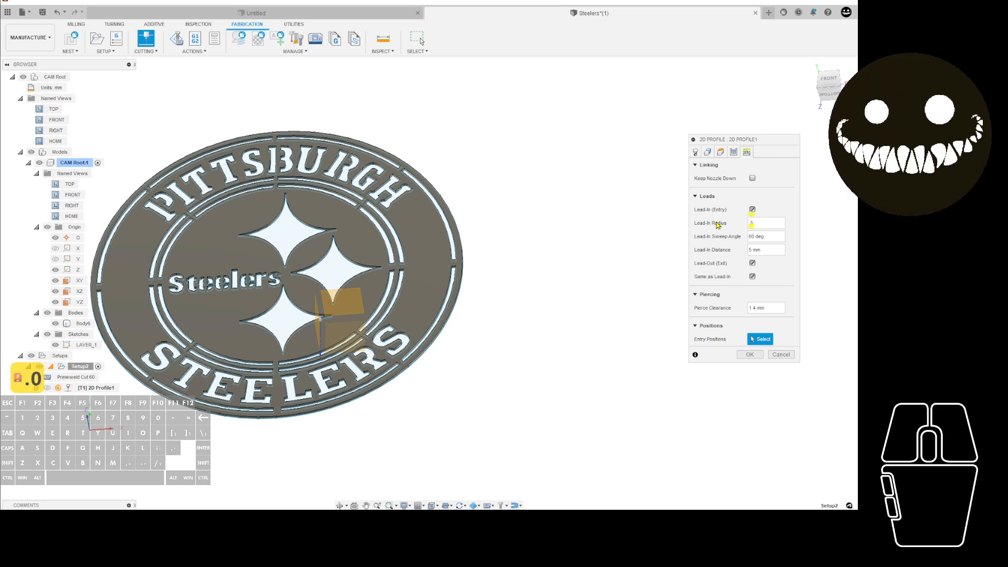
text(3 in)
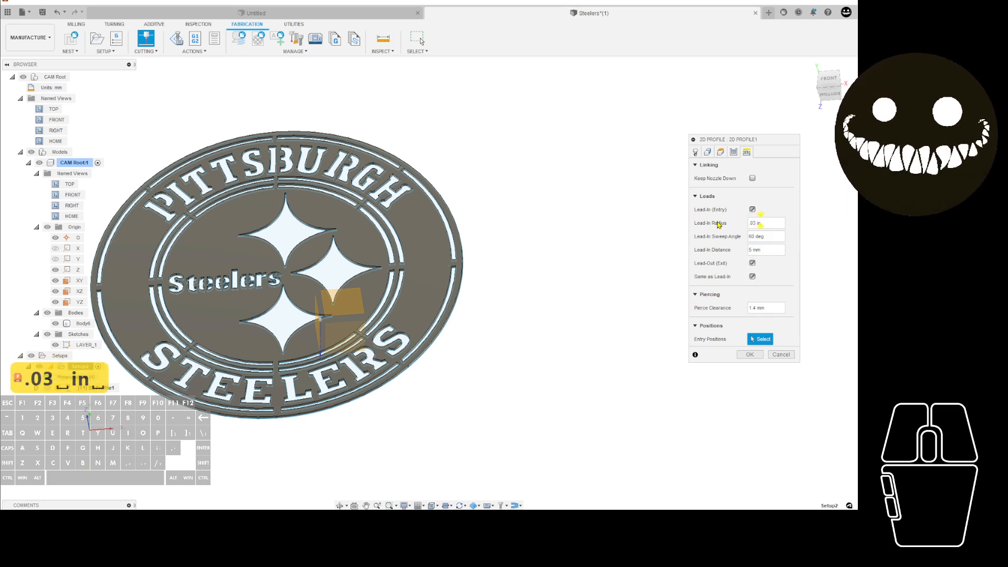
click(770, 250)
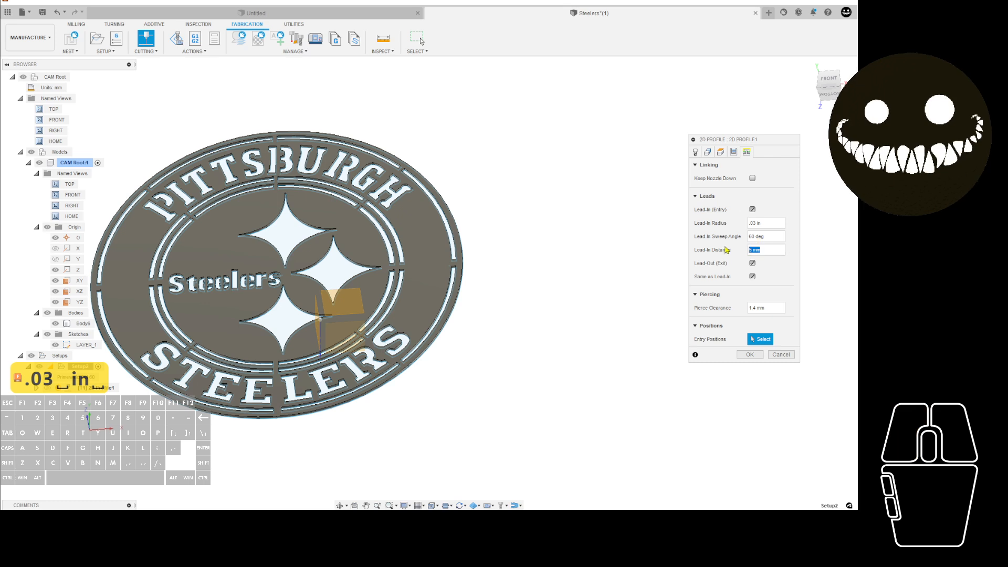
text(.04 )
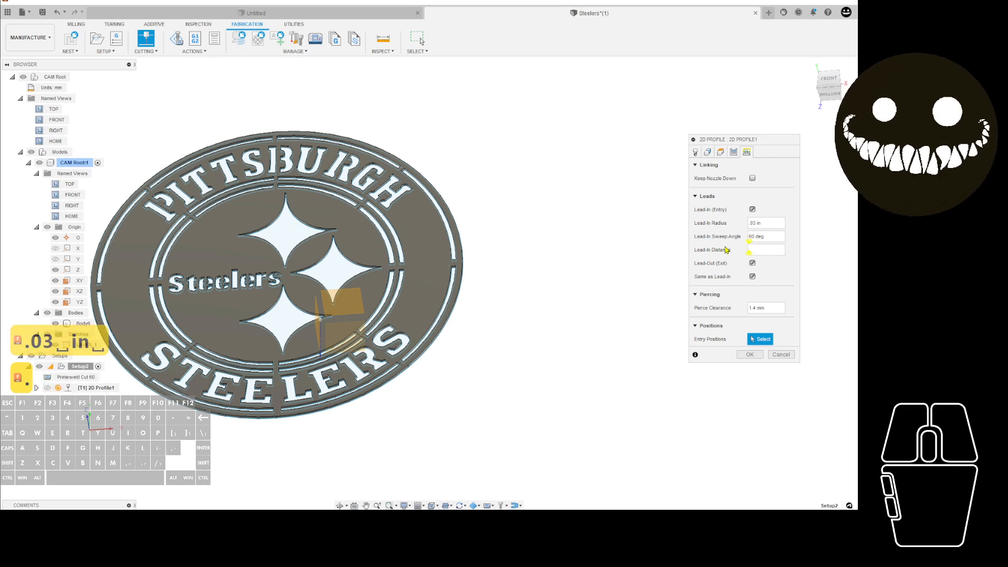
text(in)
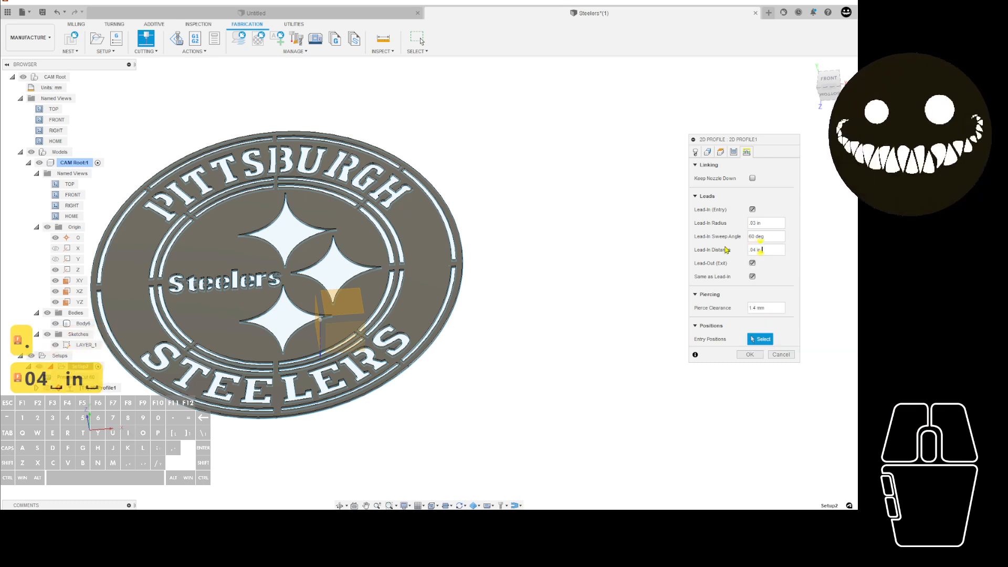
click(750, 356)
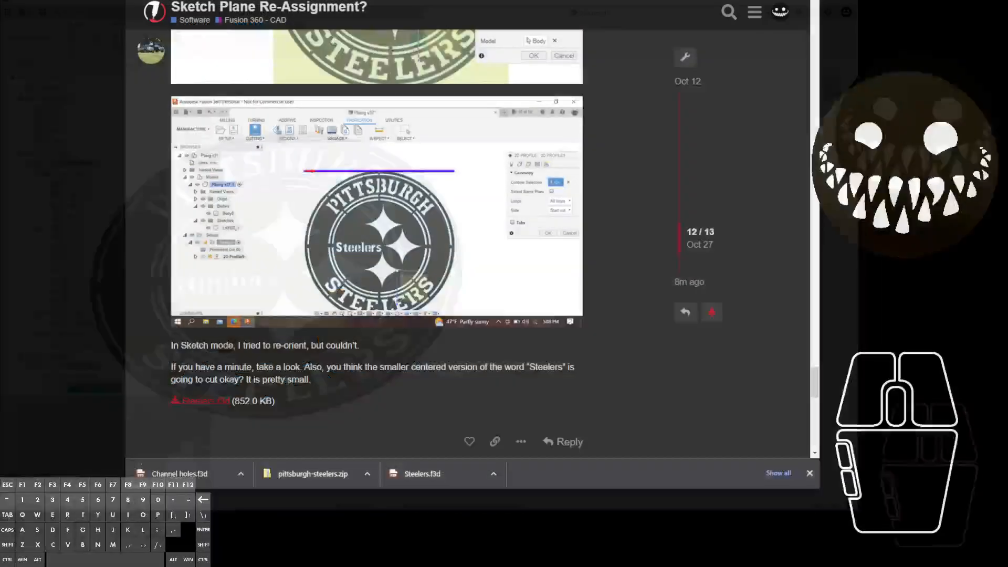
Step: Switch to the Sketch Plane Re-Assignment forum thread and review the post about the Steelers file's cut direction and its setup screenshots
scroll(376, 241, up, 7)
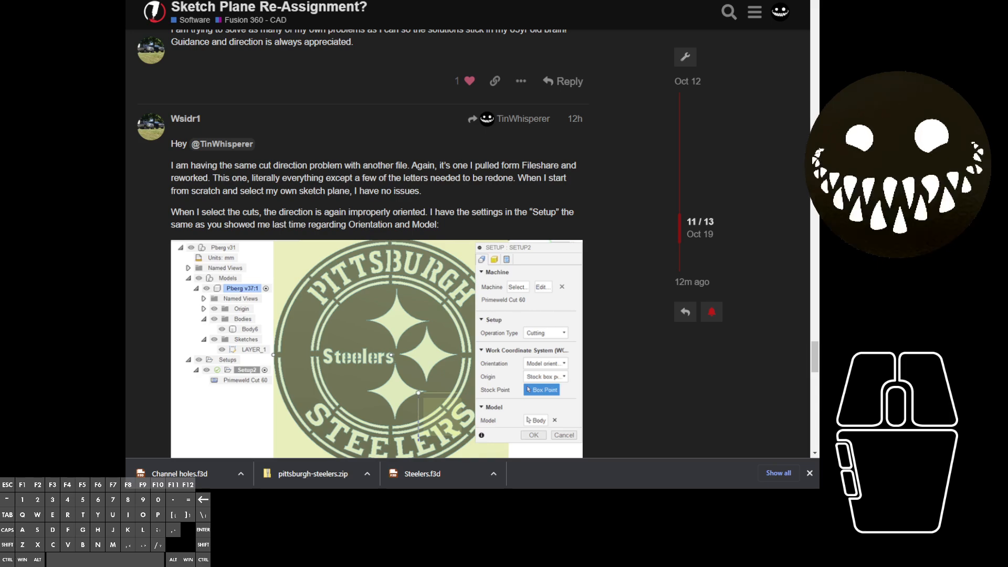
scroll(377, 242, down, 7)
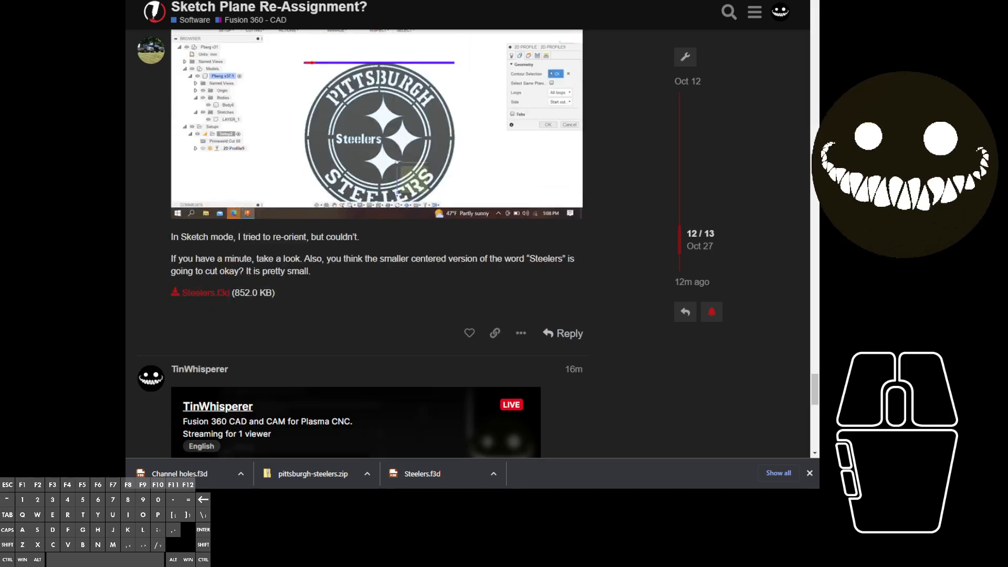
scroll(376, 241, down, 4)
scroll(376, 242, up, 11)
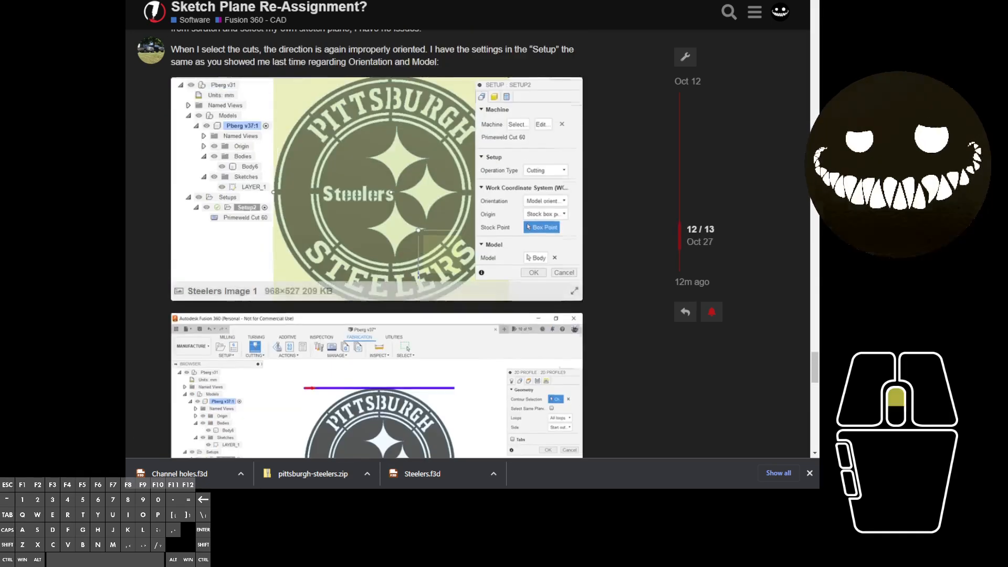
Step: Look back through the thread's earlier cut photos and reread the post about the Steelers file's improperly oriented cut direction
scroll(376, 242, up, 12)
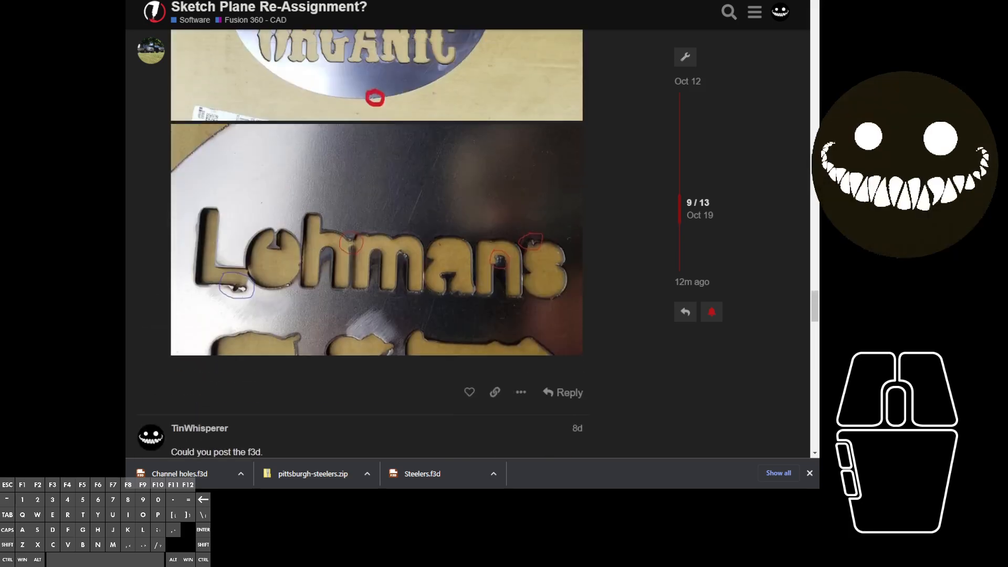
scroll(377, 242, down, 12)
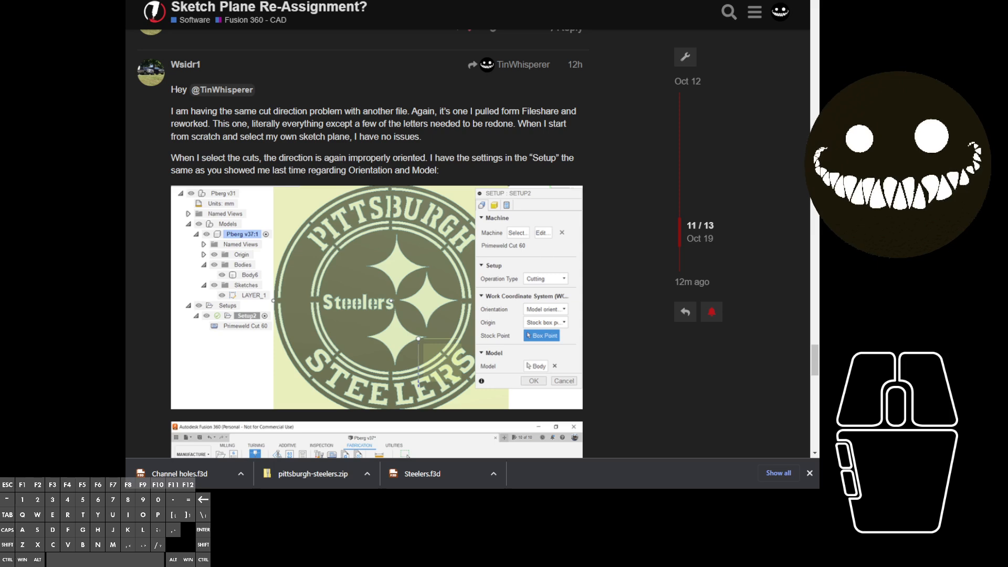
scroll(376, 242, down, 12)
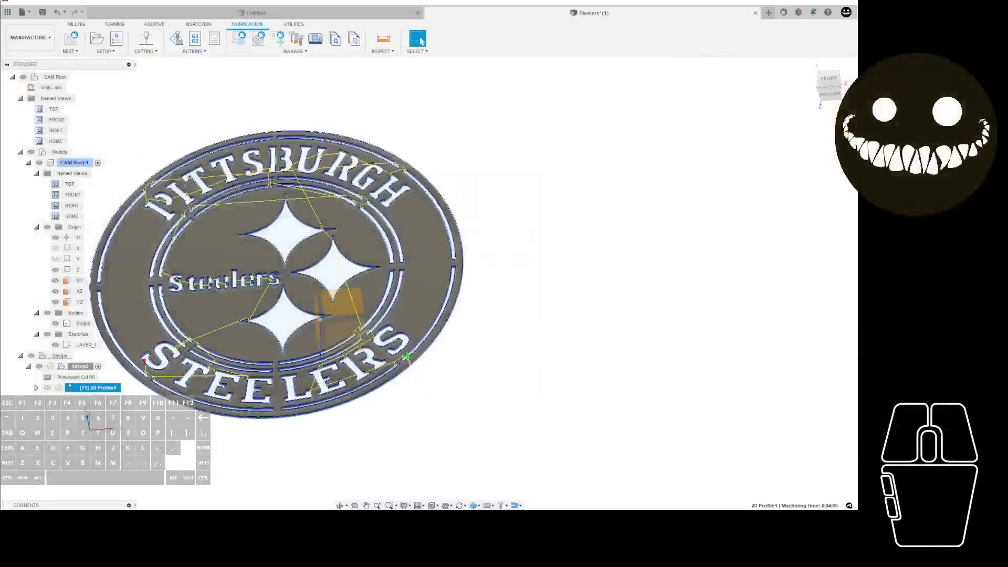
Step: Switch to Fusion 360 and examine the 2D Profile toolpath and its lead-ins inside the small Steelers lettering
scroll(473, 262, up, 5)
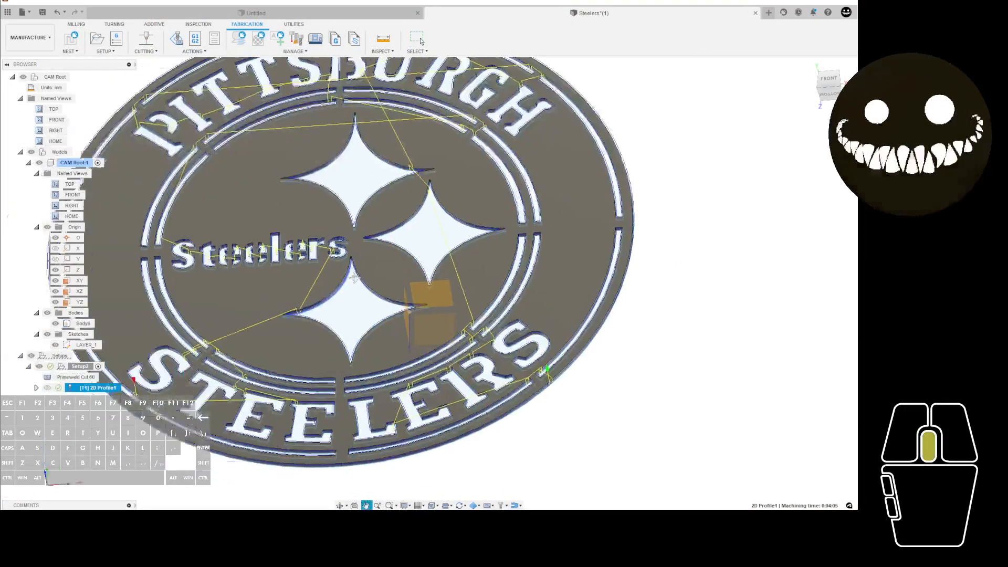
mouse_move(447, 267)
shift+middle_down()
mouse_move(429, 295)
mouse_move(460, 280)
mouse_move(301, 294)
mouse_move(246, 278)
shift+middle_up()
scroll(367, 255, up, 10)
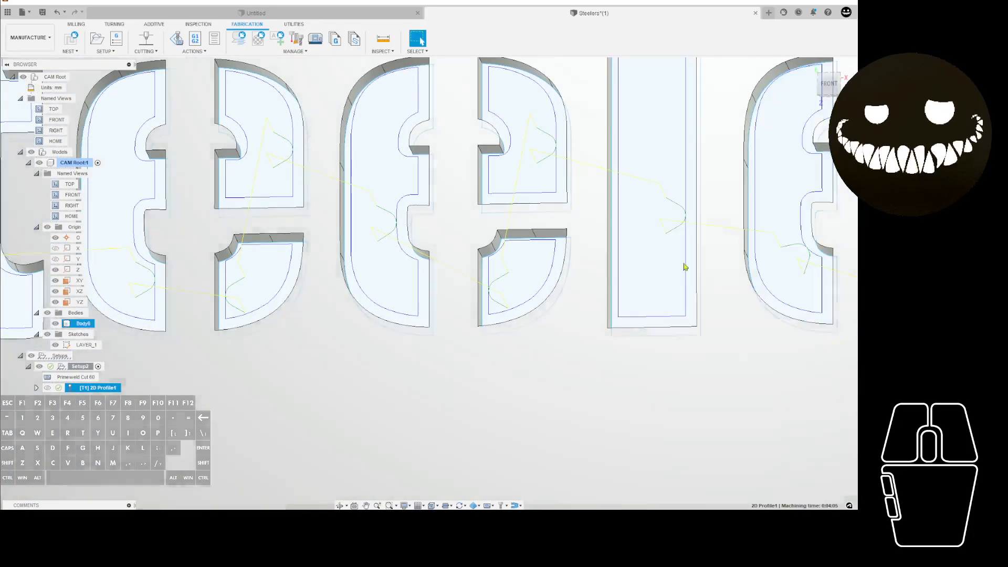
scroll(364, 225, down, 5)
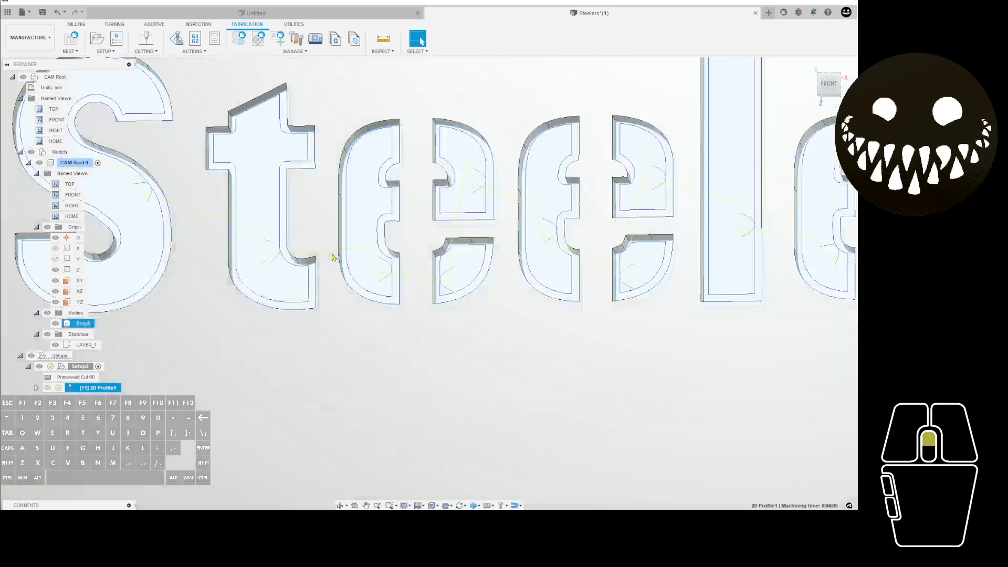
middle_drag(209, 241, 446, 226)
scroll(441, 218, down, 5)
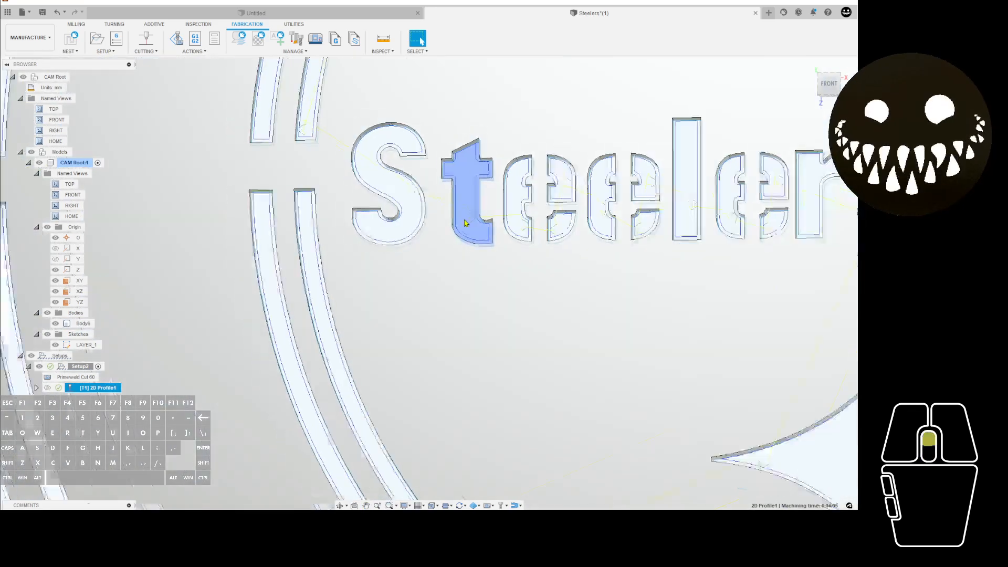
mouse_move(565, 261)
middle_down()
mouse_move(455, 228)
mouse_move(412, 238)
mouse_move(429, 230)
middle_up()
scroll(518, 226, down, 2)
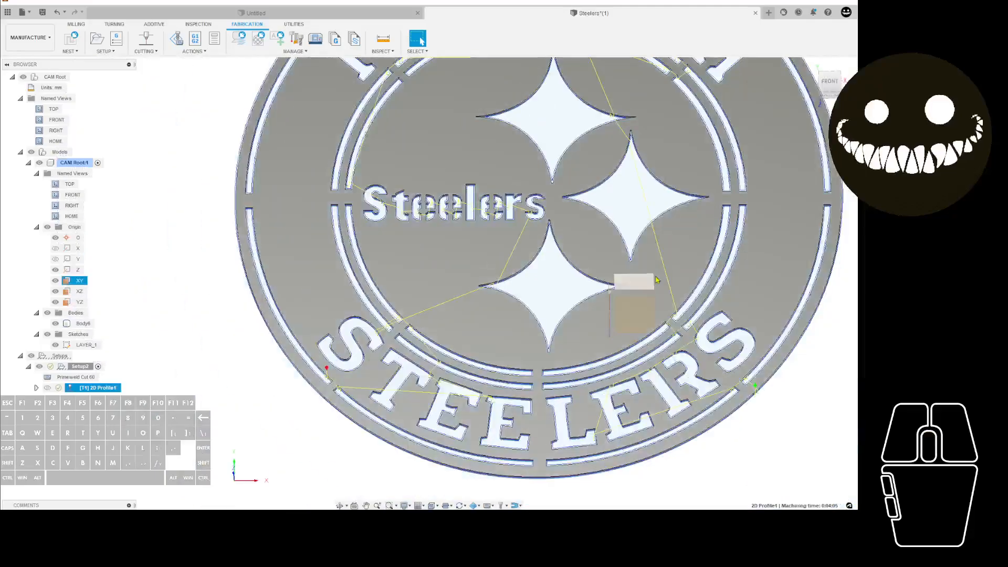
Step: Examine the toolpath around the PITTSBURGH lettering and inner ring slots, then across the whole sign from several angles
middle_drag(633, 279, 436, 300)
middle_drag(477, 196, 519, 337)
shift+middle_drag(488, 216, 490, 214)
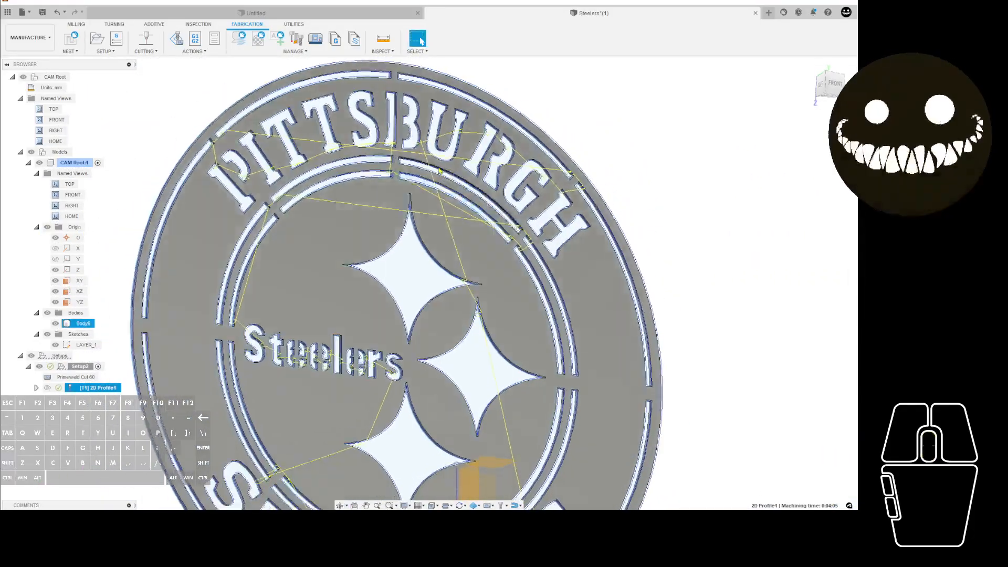
scroll(399, 125, down, 7)
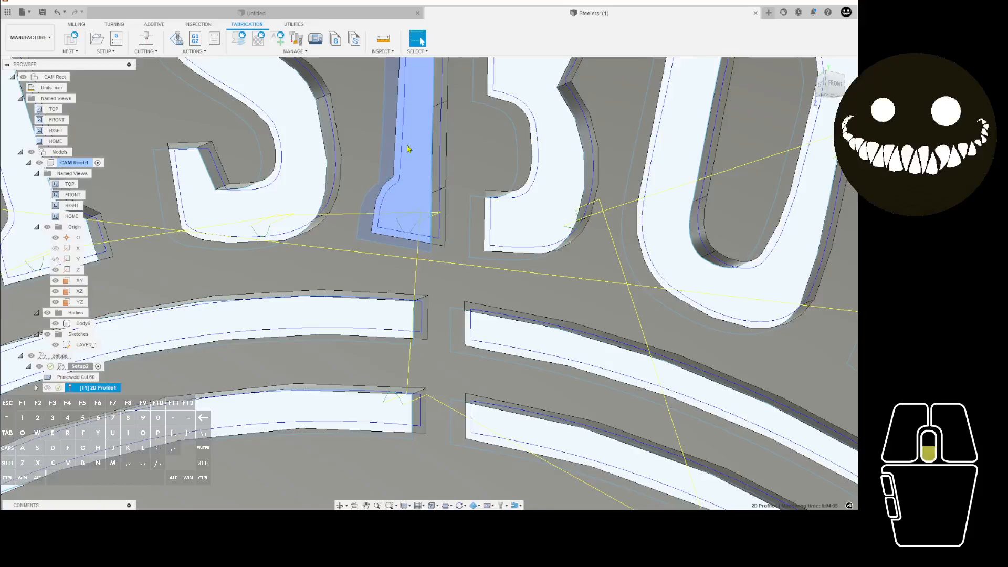
shift+middle_drag(407, 149, 422, 194)
scroll(422, 193, down, 8)
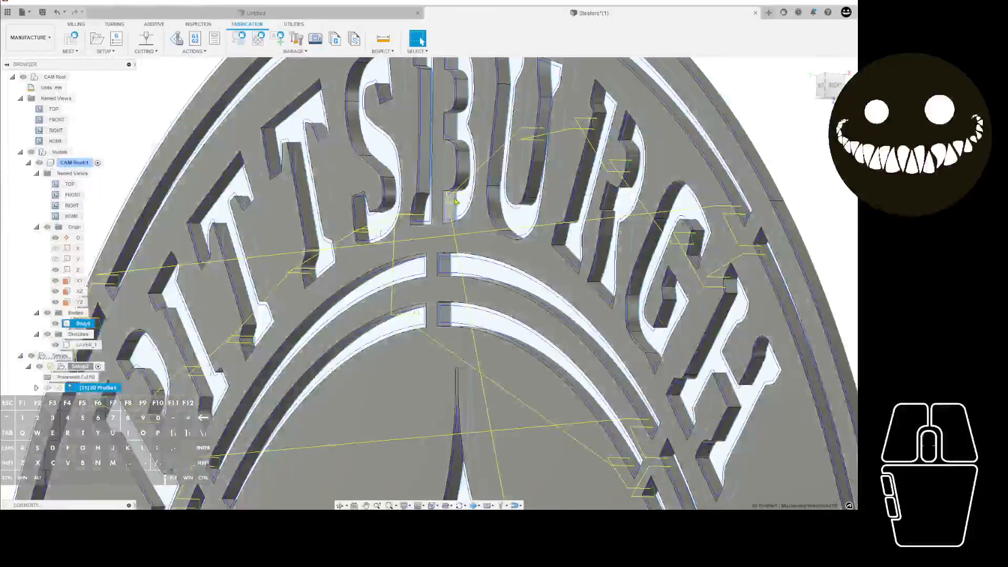
shift+middle_drag(488, 228, 490, 190)
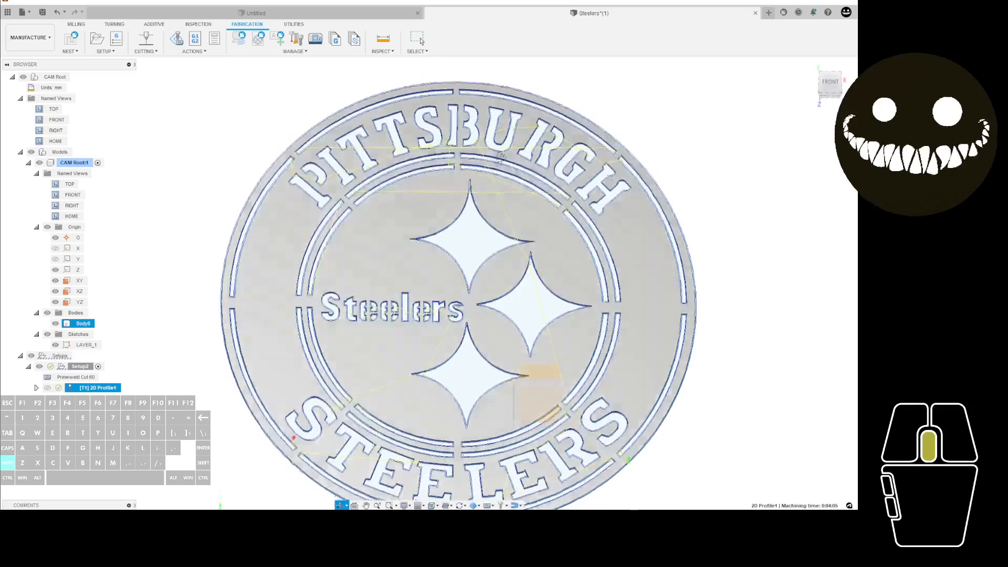
shift+middle_drag(499, 157, 507, 137)
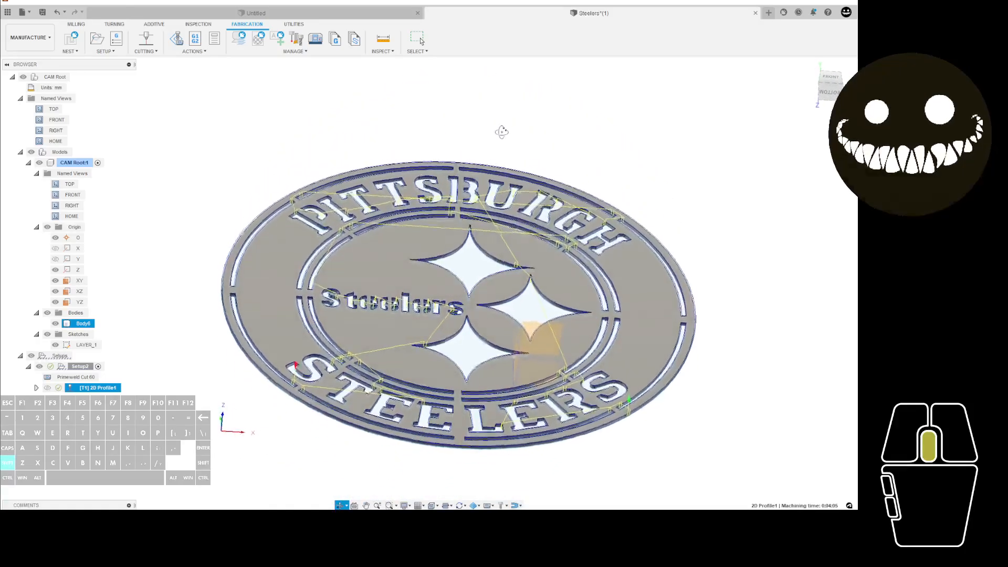
scroll(514, 358, down, 4)
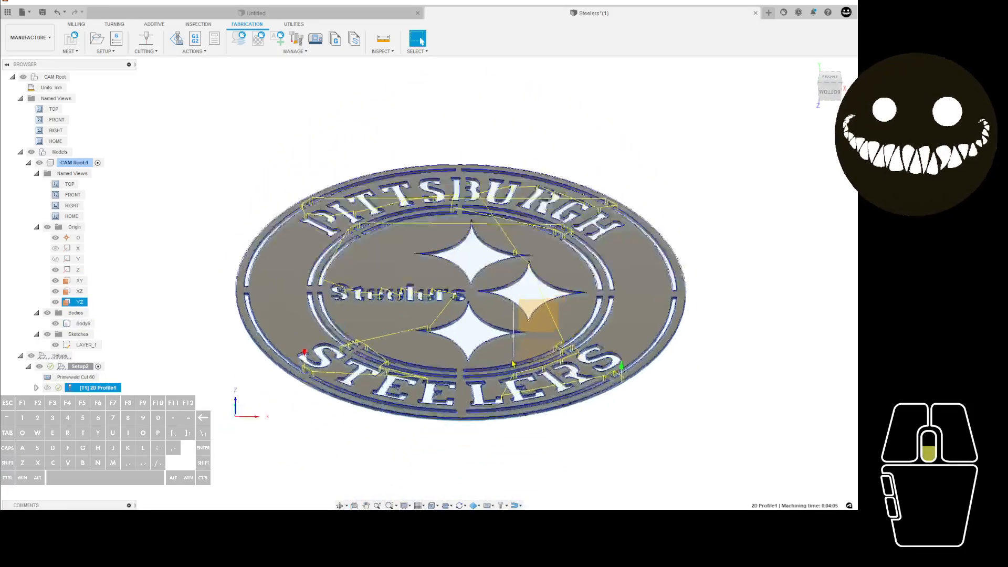
Step: Measure the distance between the two edges of the horizontal bridge in the small Steelers word's third e-side letter, just before the l
scroll(513, 363, down, 3)
mouse_move(513, 364)
middle_down()
mouse_move(509, 300)
mouse_move(504, 357)
middle_up()
click(384, 38)
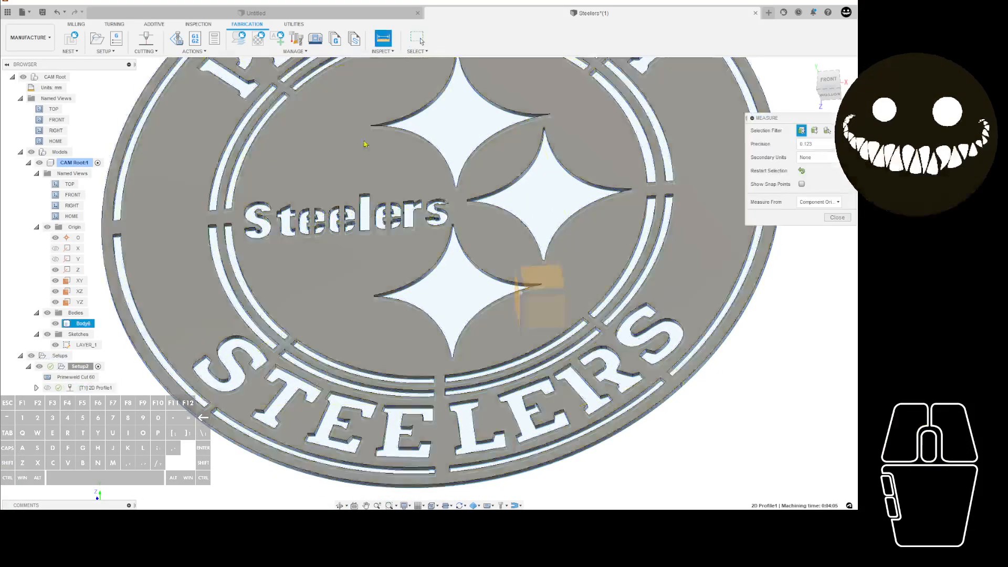
scroll(346, 225, up, 10)
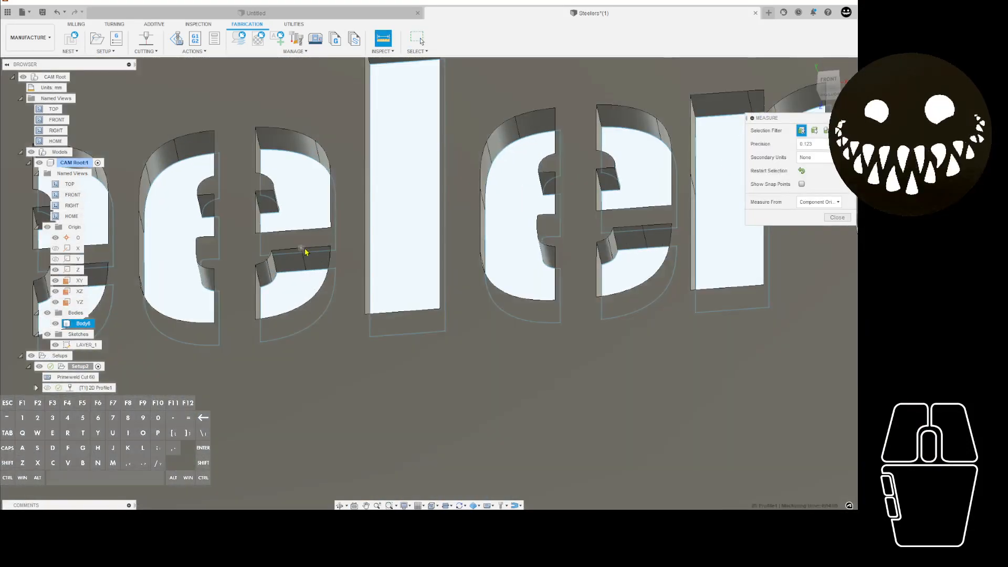
click(311, 249)
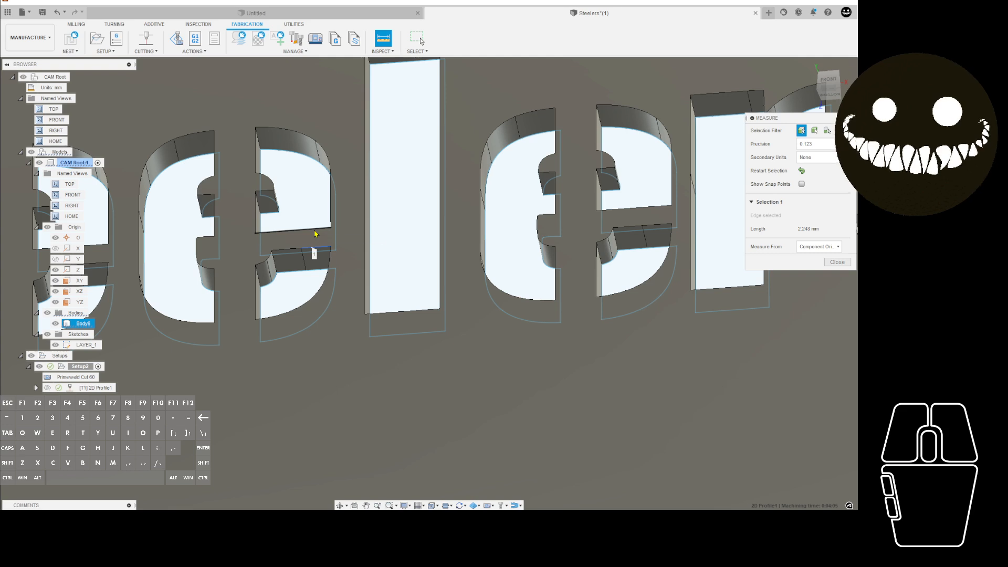
click(315, 232)
scroll(317, 235, up, 5)
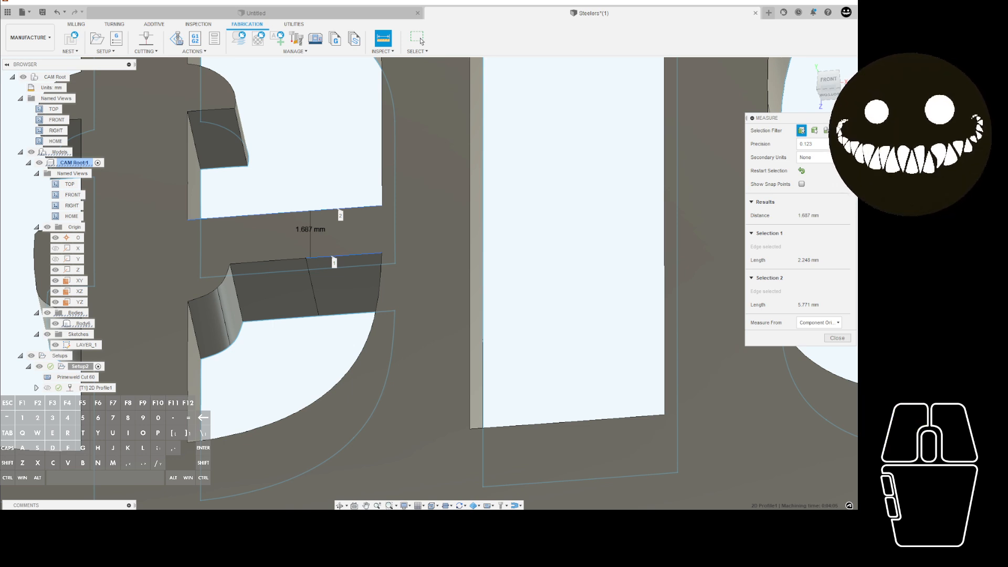
Step: Switch to the Chrome browser and look up 1.67 mm
text(67)
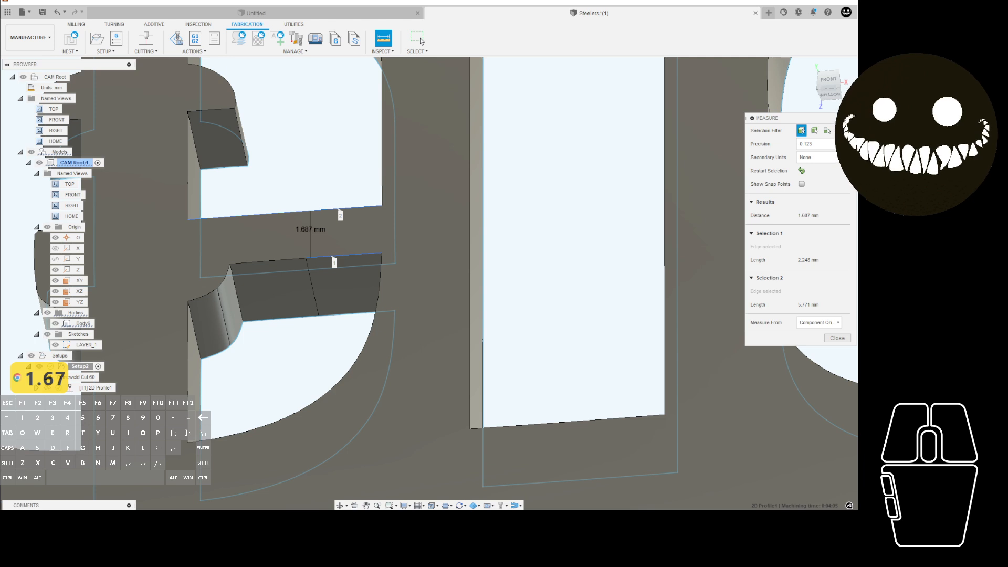
text(mm)
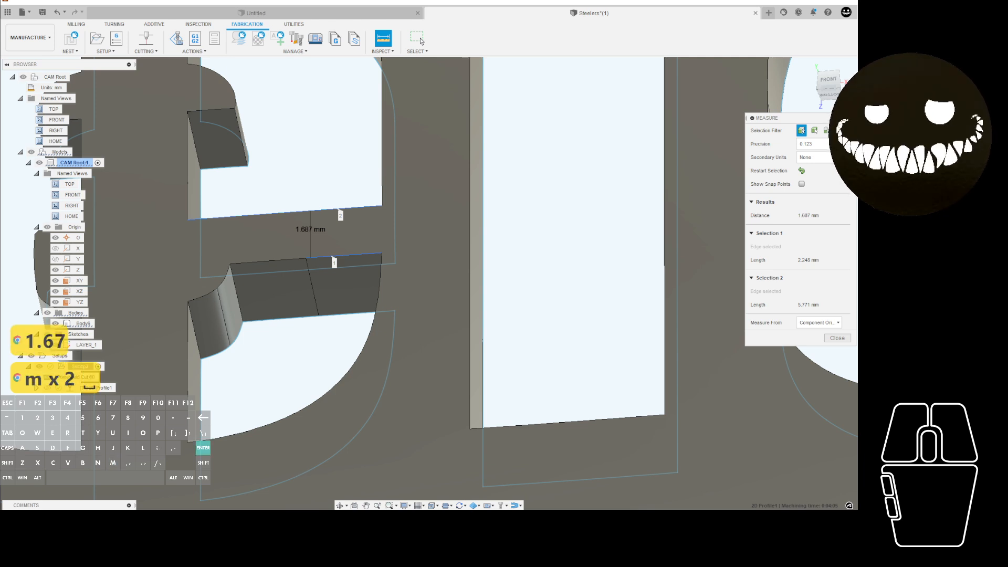
key(Return)
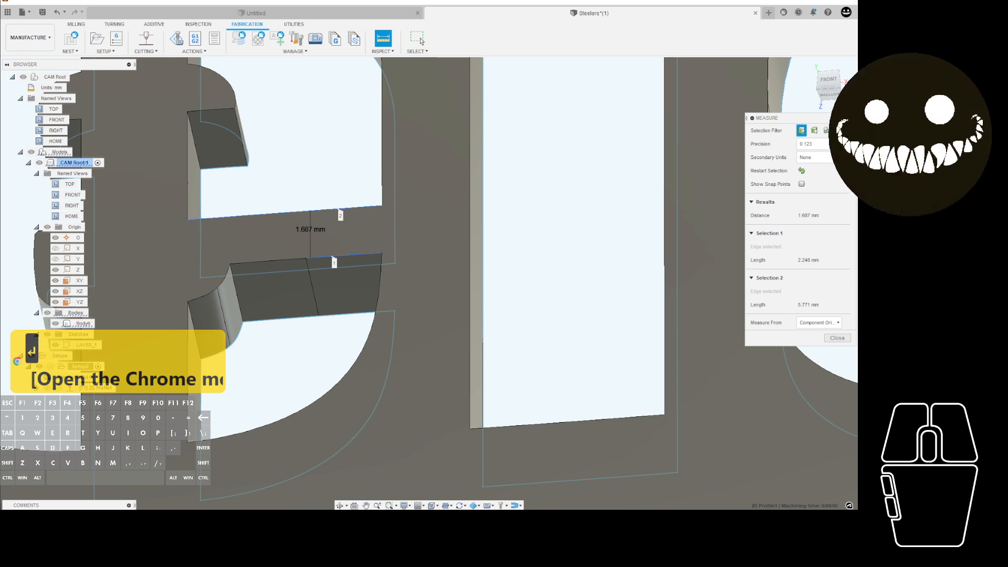
Step: Return to the model and inspect the narrow bridges across the small Steelers letters, both at an angle and from the front
scroll(282, 270, down, 5)
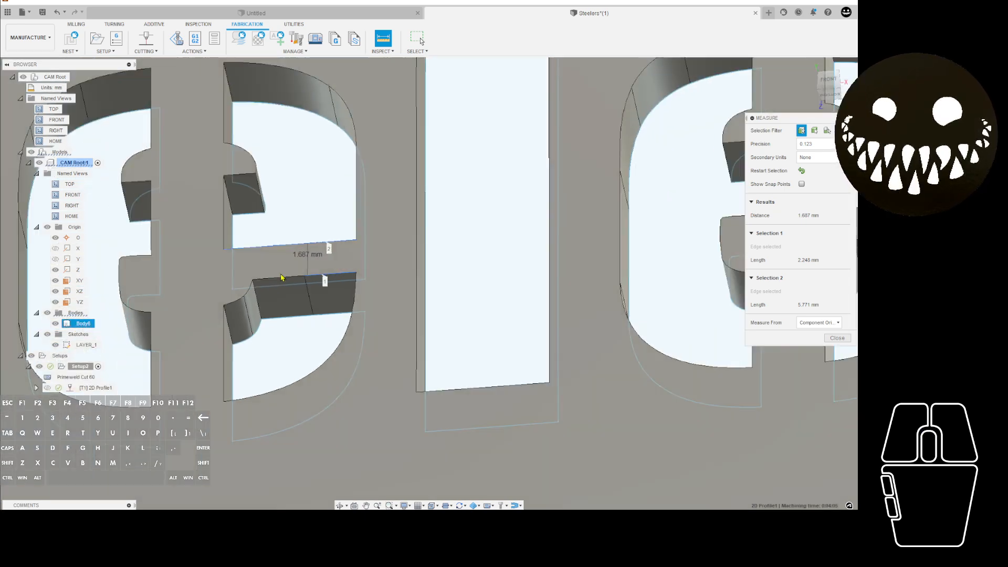
scroll(282, 269, up, 2)
middle_drag(282, 270, 425, 241)
scroll(425, 241, up, 5)
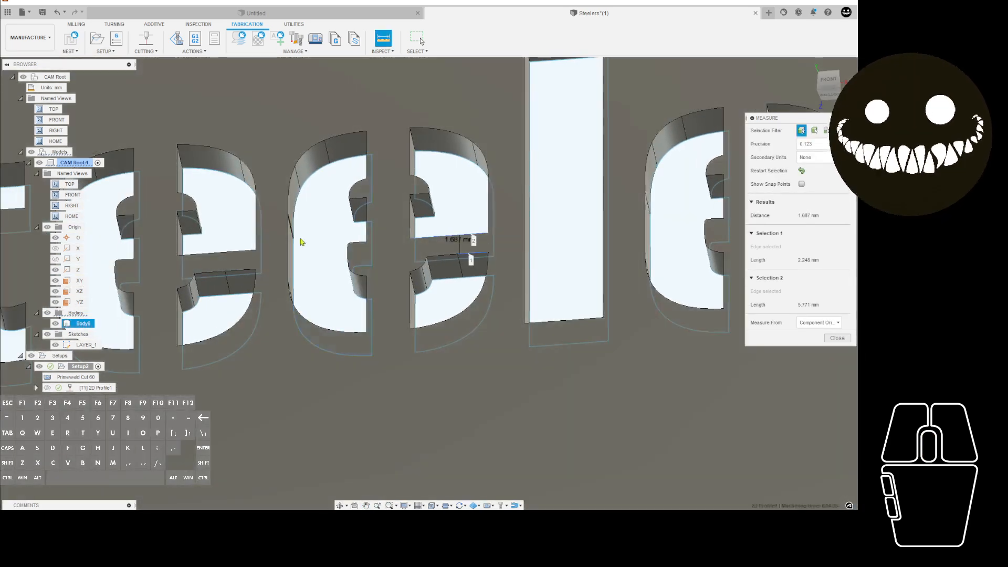
middle_drag(302, 242, 456, 218)
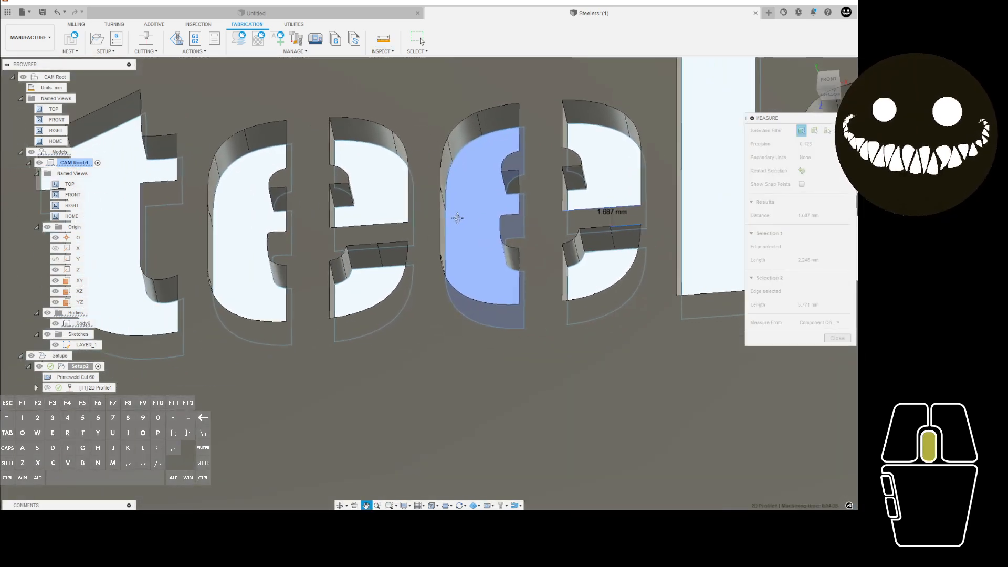
scroll(457, 219, down, 2)
scroll(512, 214, down, 1)
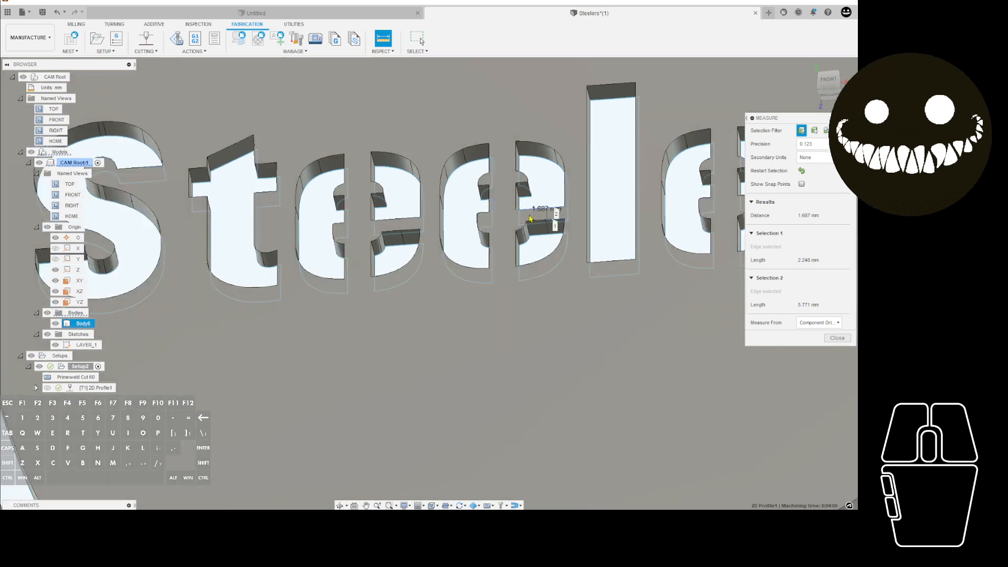
middle_drag(540, 219, 353, 208)
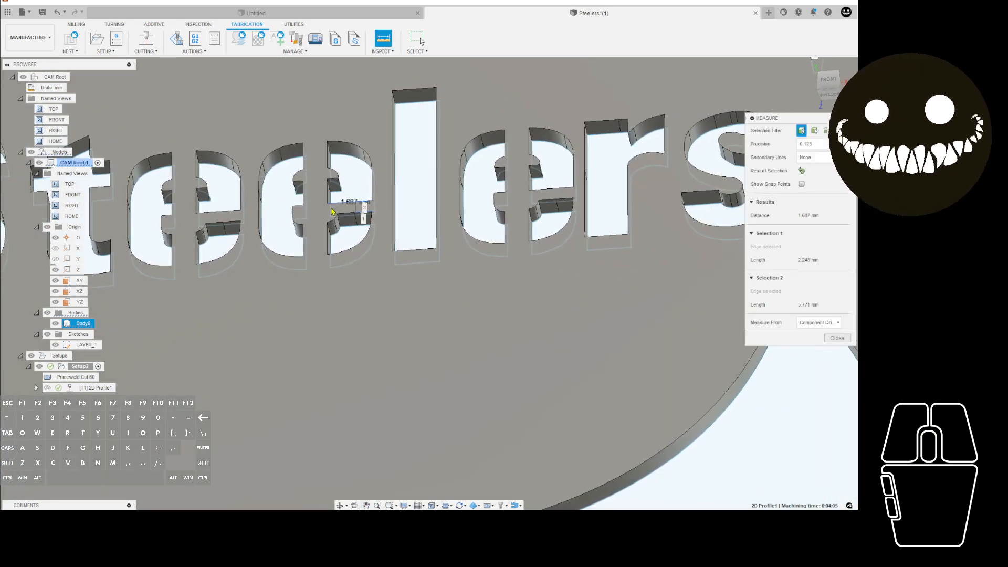
scroll(405, 210, down, 4)
scroll(445, 201, down, 2)
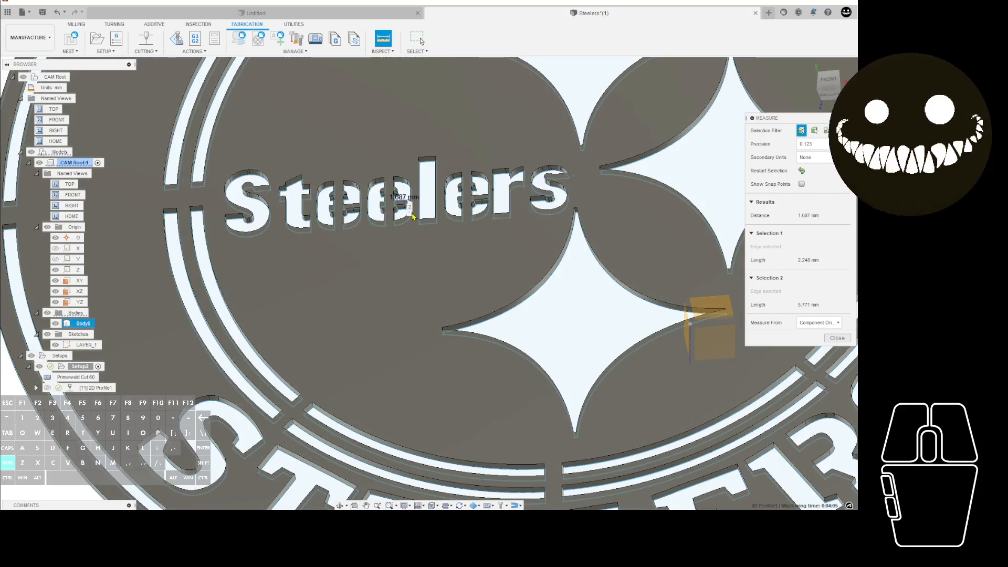
mouse_move(413, 216)
shift+middle_down()
mouse_move(415, 231)
mouse_move(404, 204)
shift+middle_up()
scroll(404, 203, up, 3)
scroll(403, 203, up, 6)
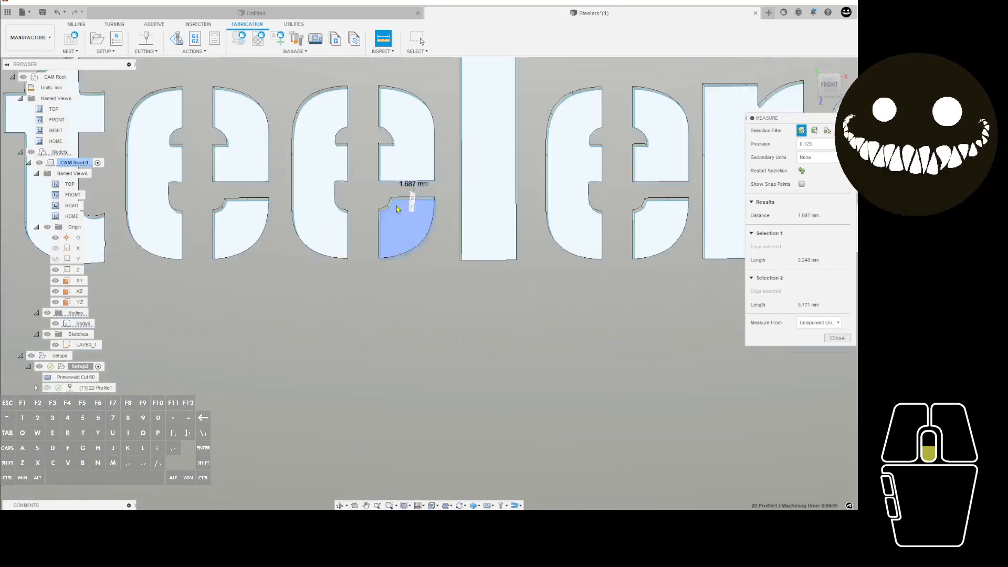
scroll(458, 186, down, 10)
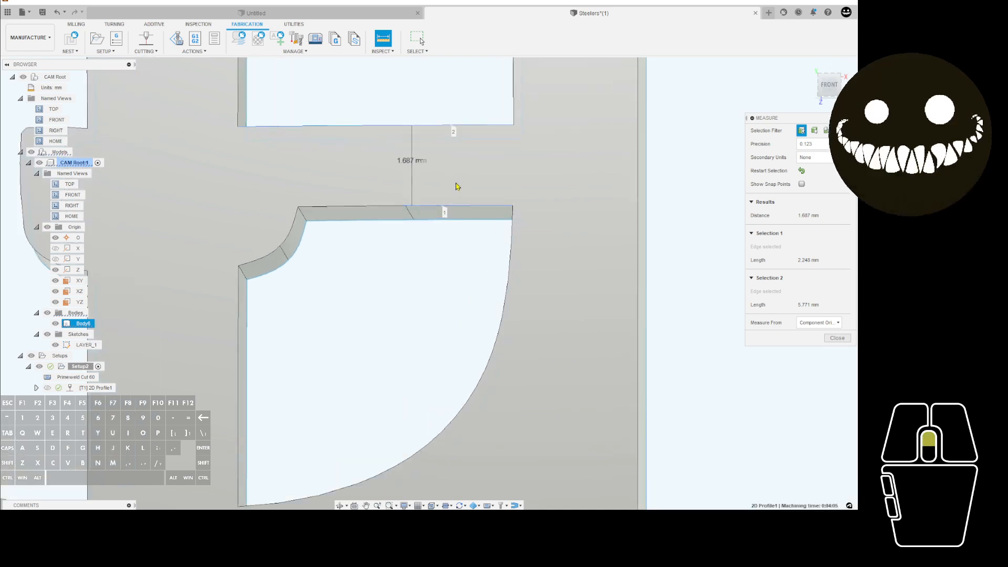
scroll(455, 181, down, 8)
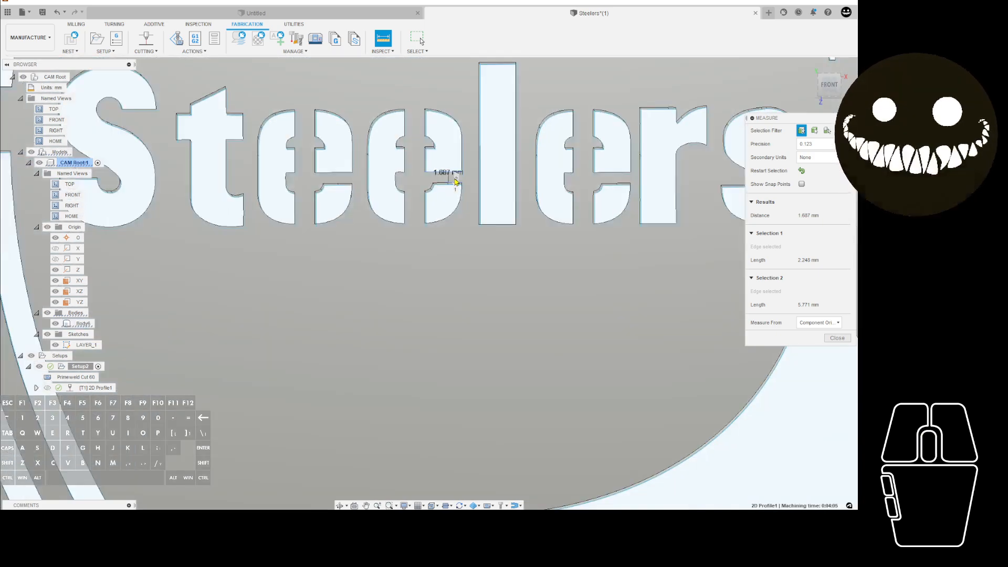
Step: Measure the sign's overall height between the highest and lowest points of its outer circle, and look up 384
scroll(566, 208, down, 8)
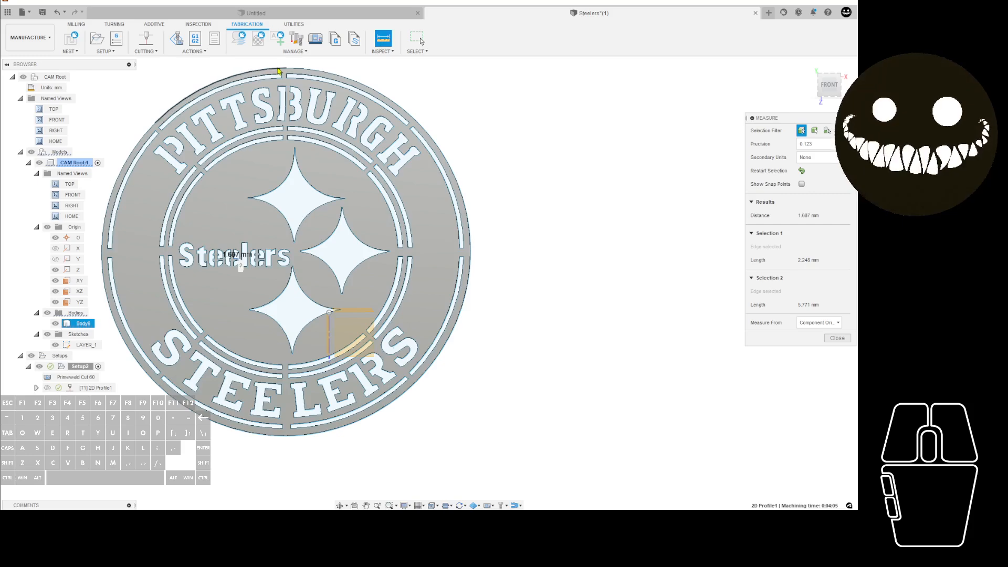
click(279, 71)
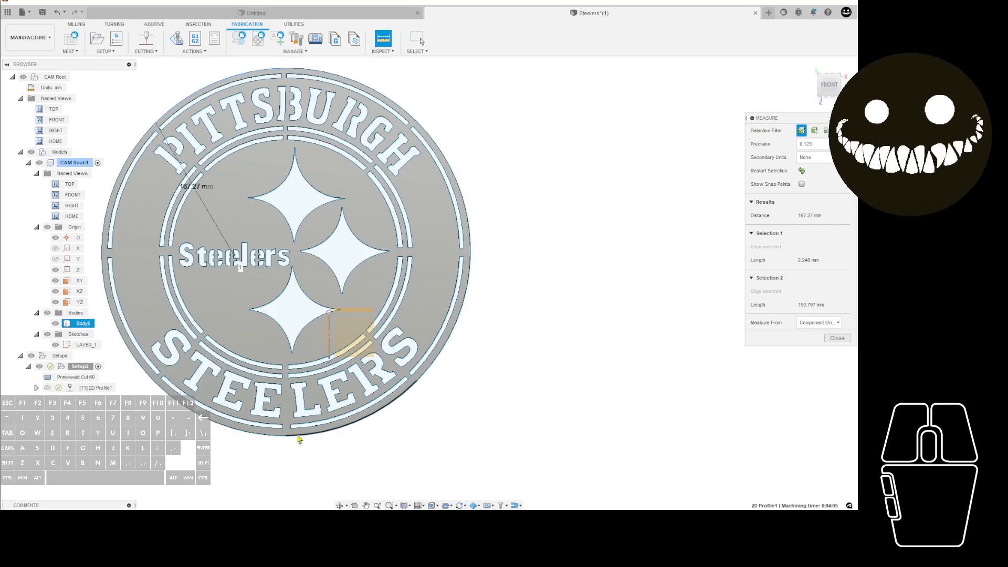
key(Escape)
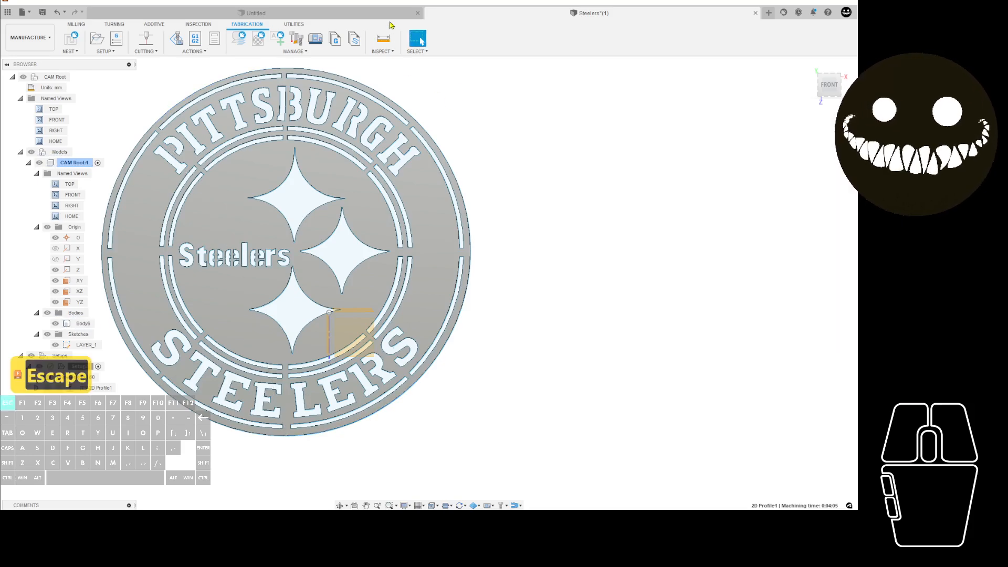
click(382, 38)
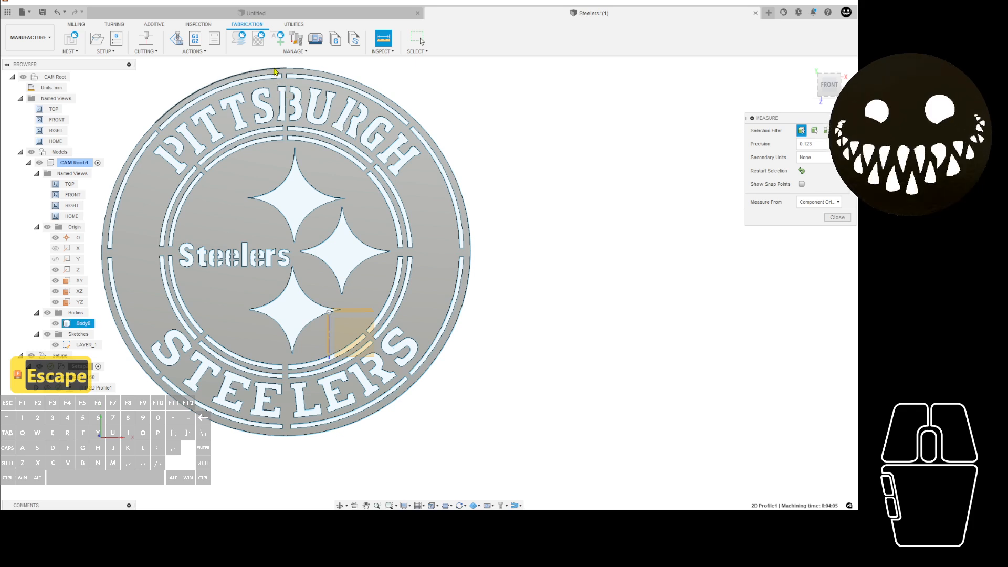
click(284, 71)
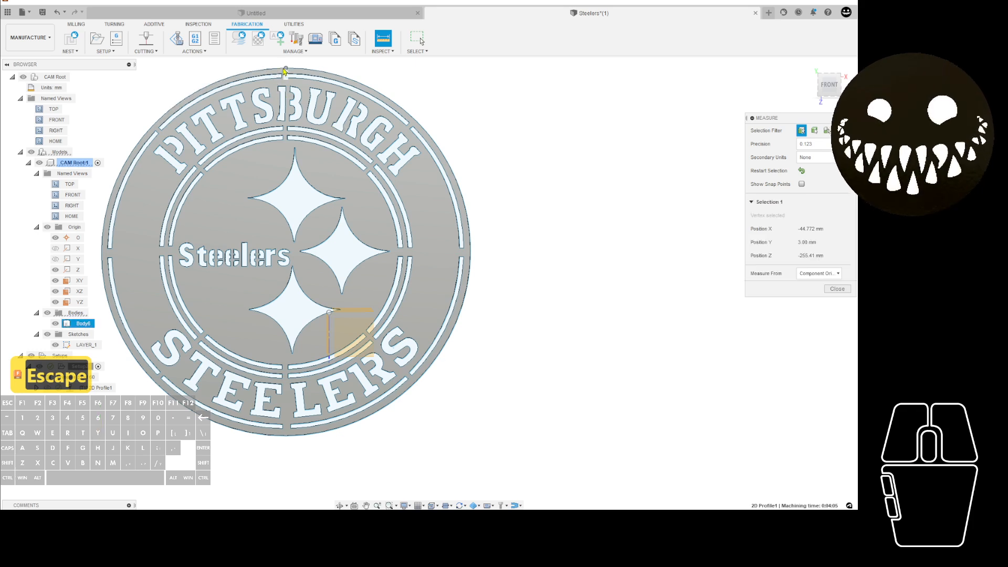
click(288, 437)
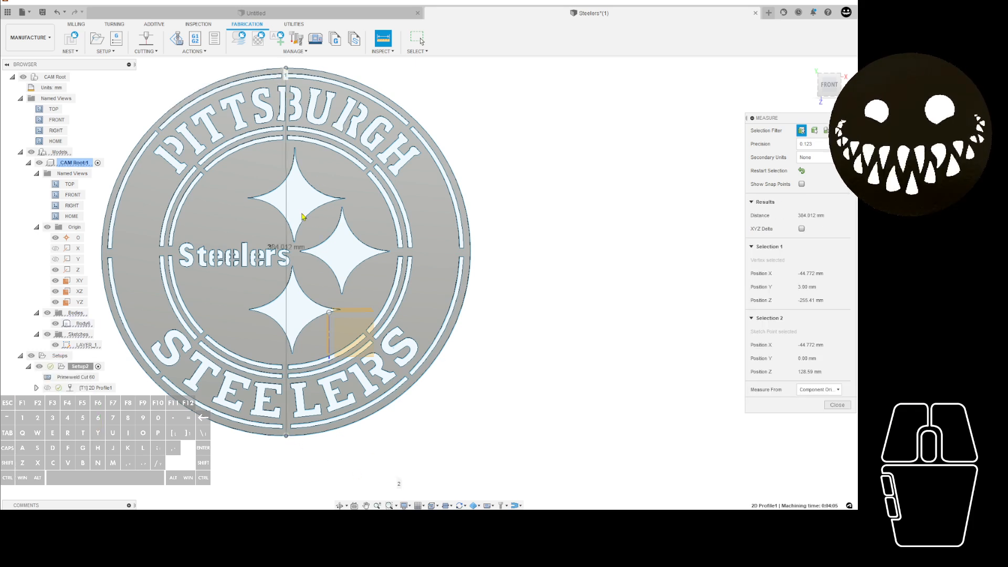
scroll(273, 261, up, 2)
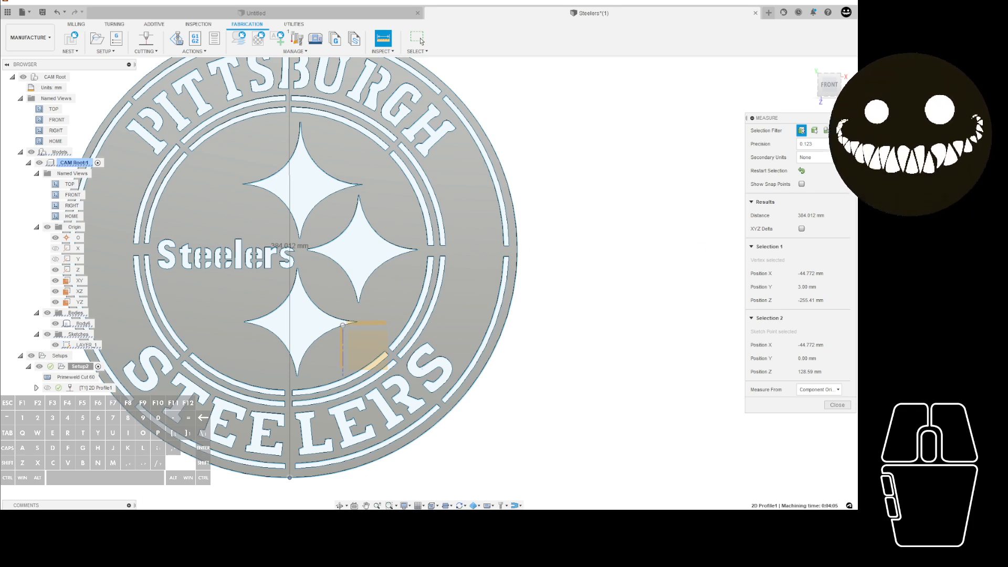
click(421, 41)
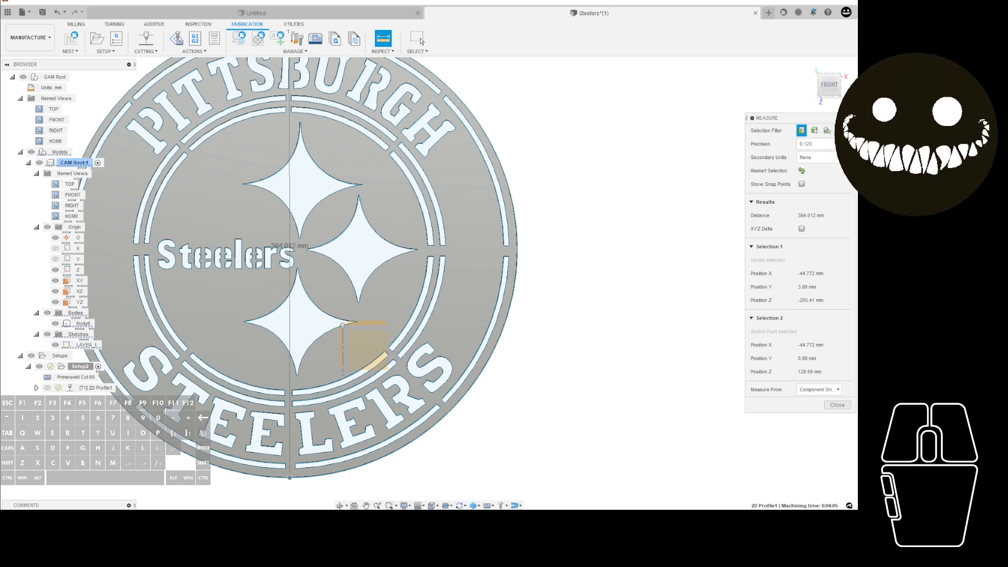
text(384)
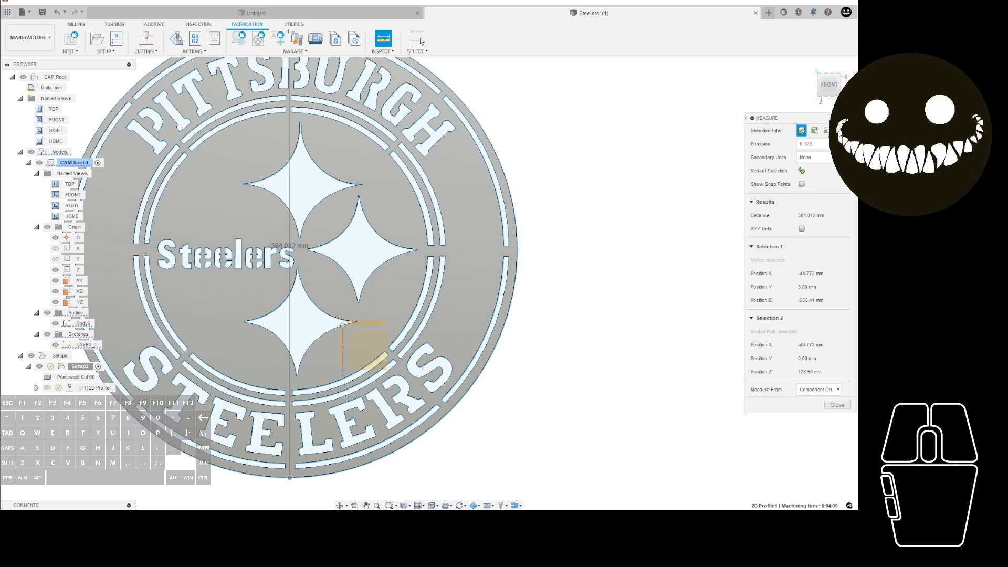
Step: Examine the narrow bridges in the small Steelers word, comparing them with the whole sign from the front and at an angle
scroll(524, 277, down, 2)
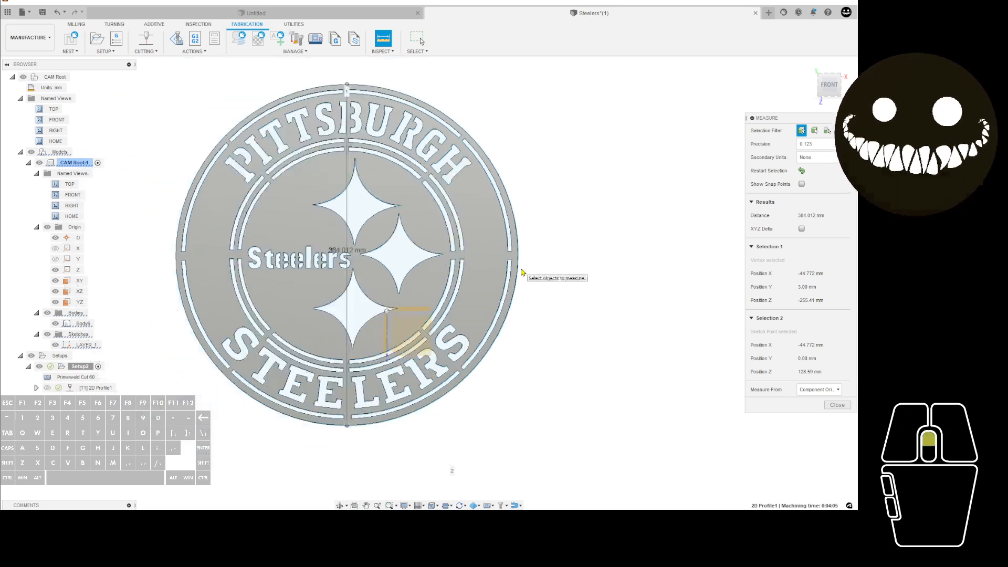
scroll(572, 281, up, 2)
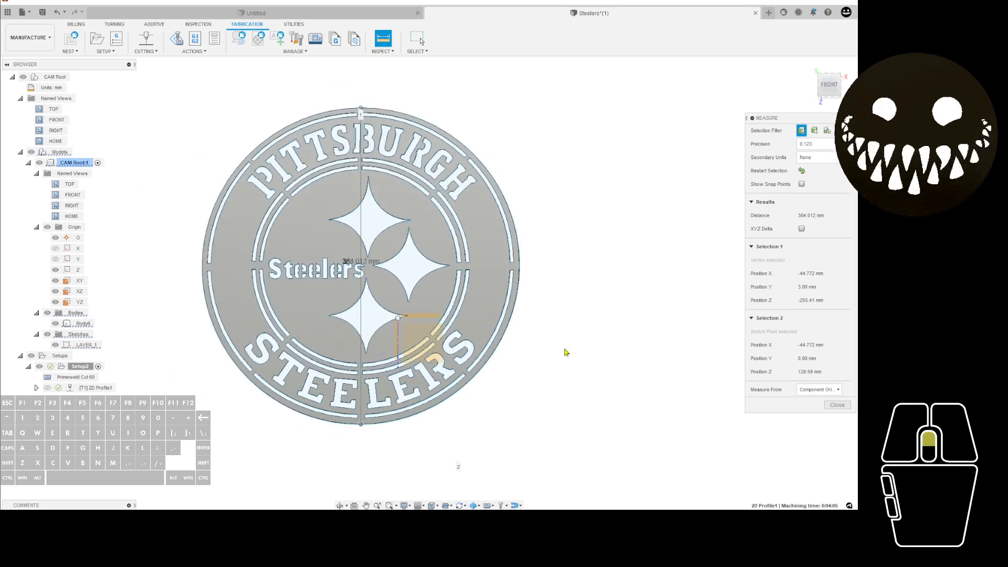
scroll(570, 354, down, 2)
scroll(331, 273, up, 2)
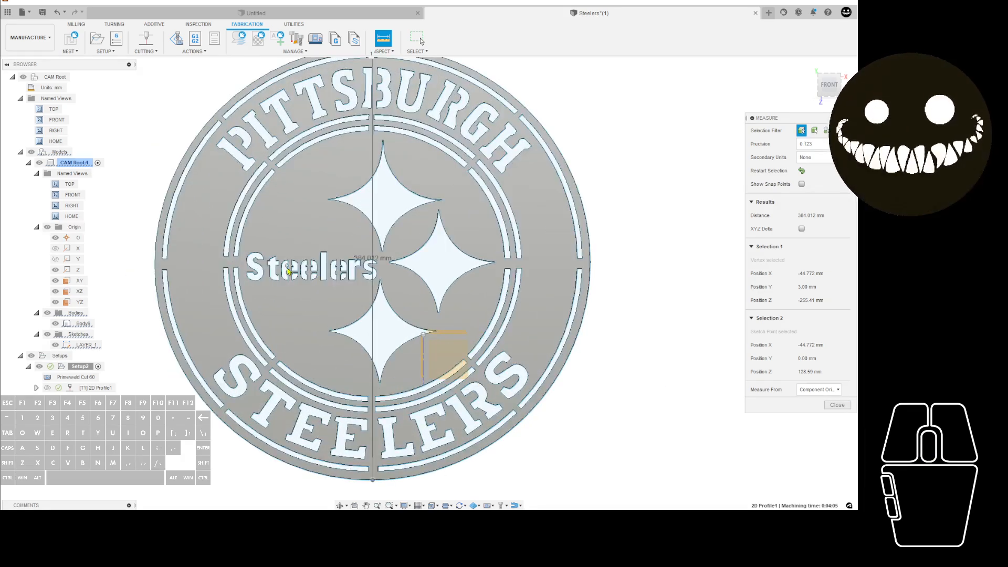
scroll(332, 275, up, 3)
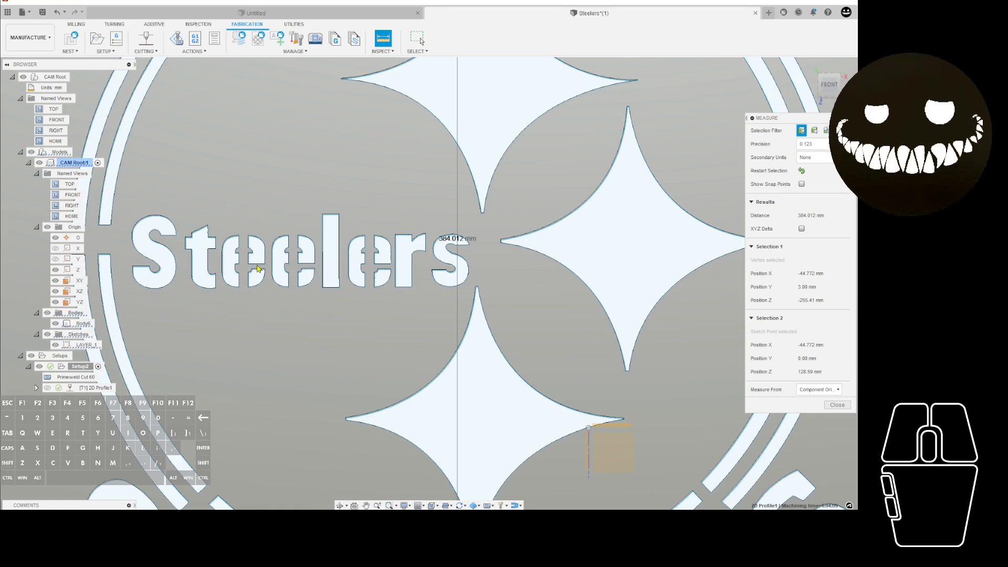
scroll(227, 284, up, 4)
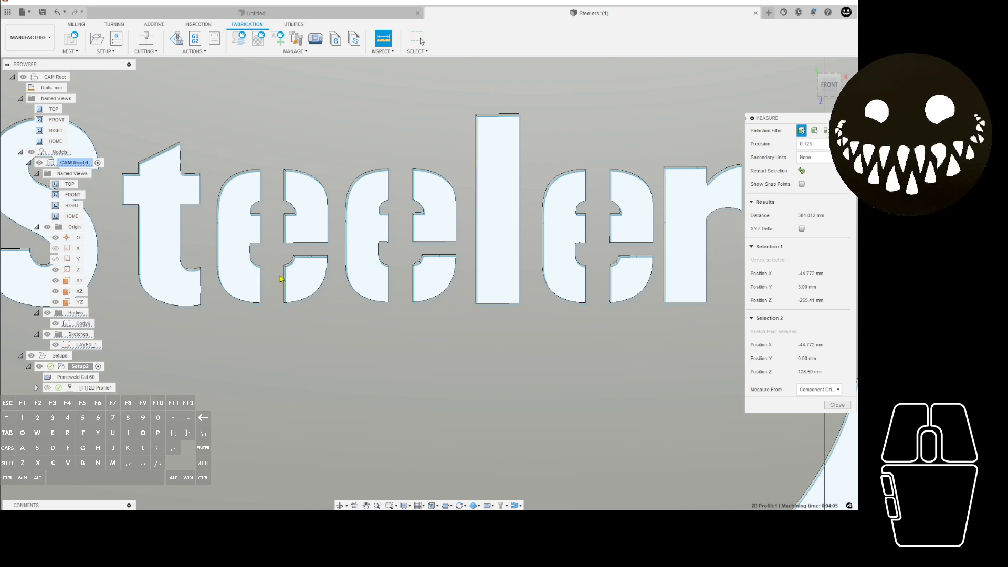
scroll(191, 208, down, 3)
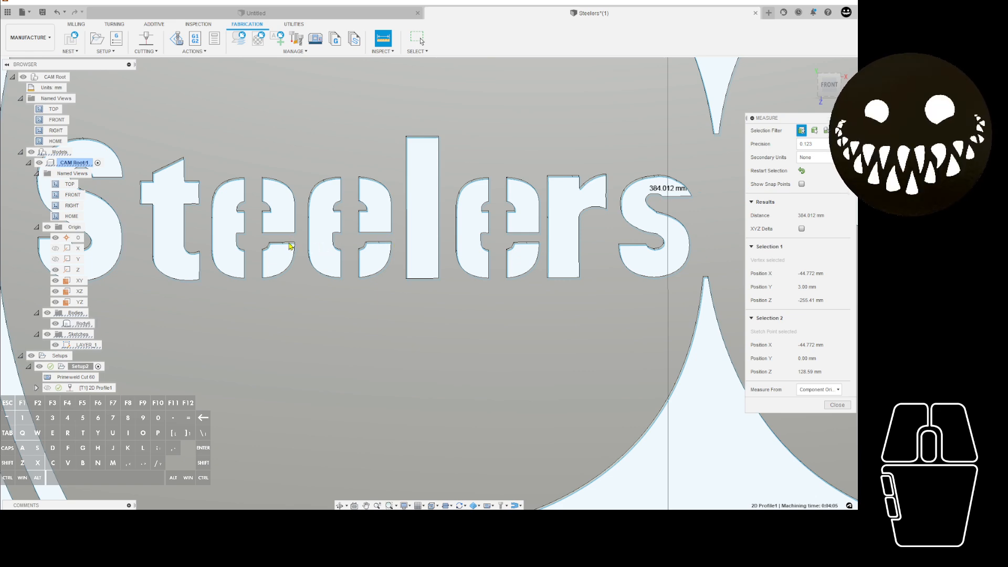
scroll(536, 249, down, 5)
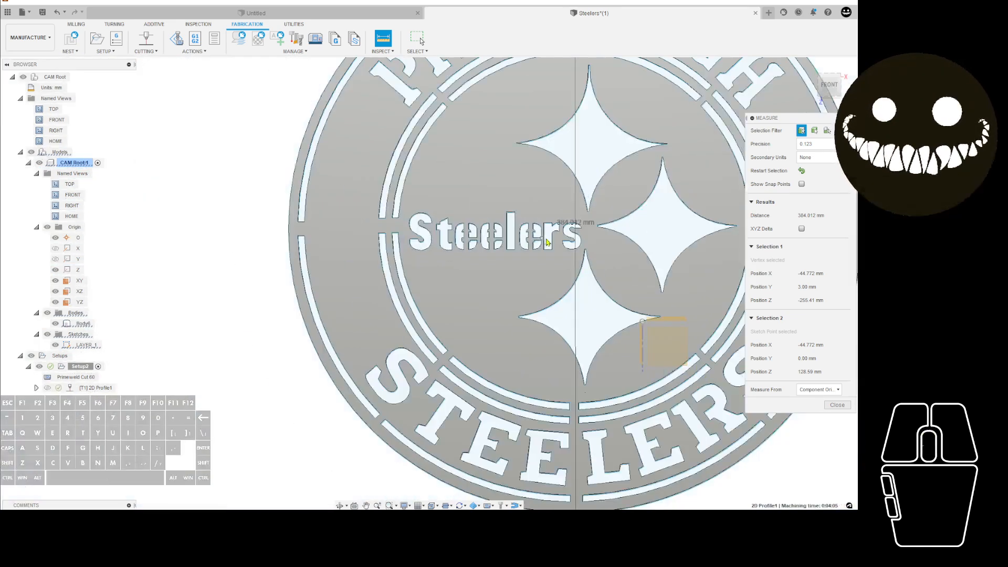
mouse_move(549, 237)
shift+middle_down()
mouse_move(585, 219)
mouse_move(648, 151)
mouse_move(399, 362)
shift+middle_up()
mouse_move(374, 376)
middle_down()
mouse_move(463, 293)
mouse_move(478, 335)
mouse_move(583, 278)
mouse_move(544, 270)
mouse_move(448, 285)
mouse_move(621, 284)
mouse_move(611, 276)
middle_up()
scroll(540, 276, down, 2)
scroll(448, 285, up, 2)
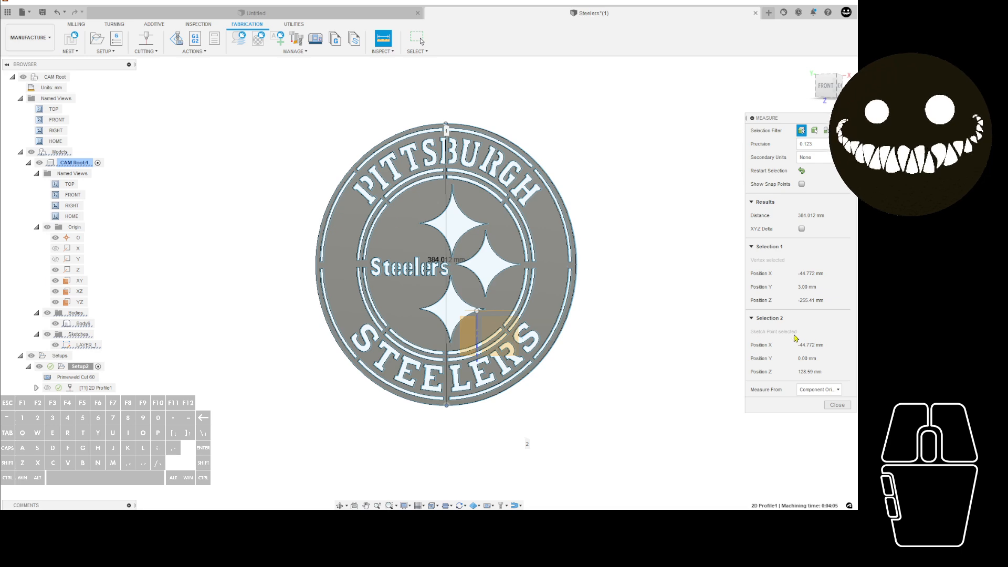
Step: Close the measurement and display the 2D Profile toolpath on the sign, facing the front
click(837, 404)
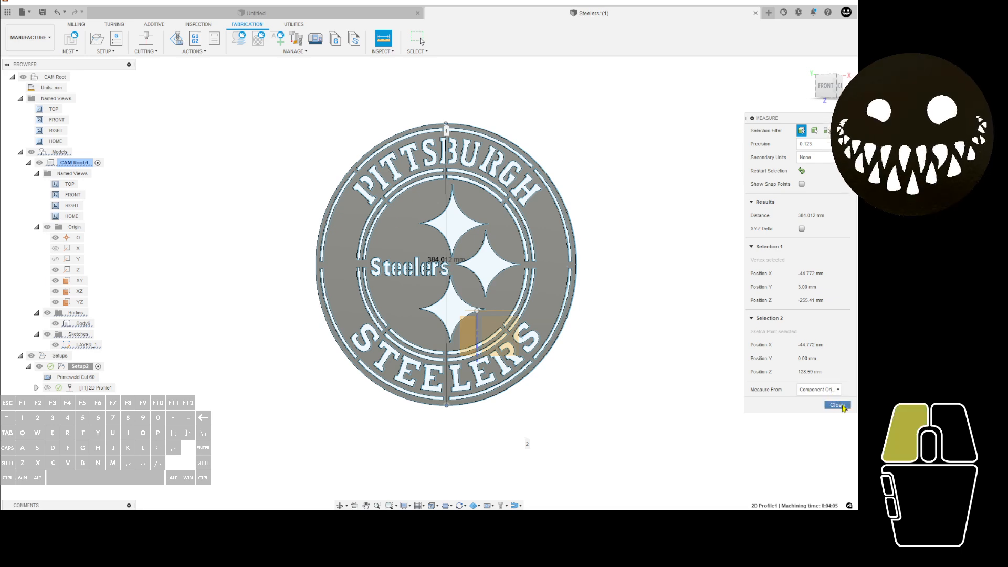
click(88, 369)
click(116, 387)
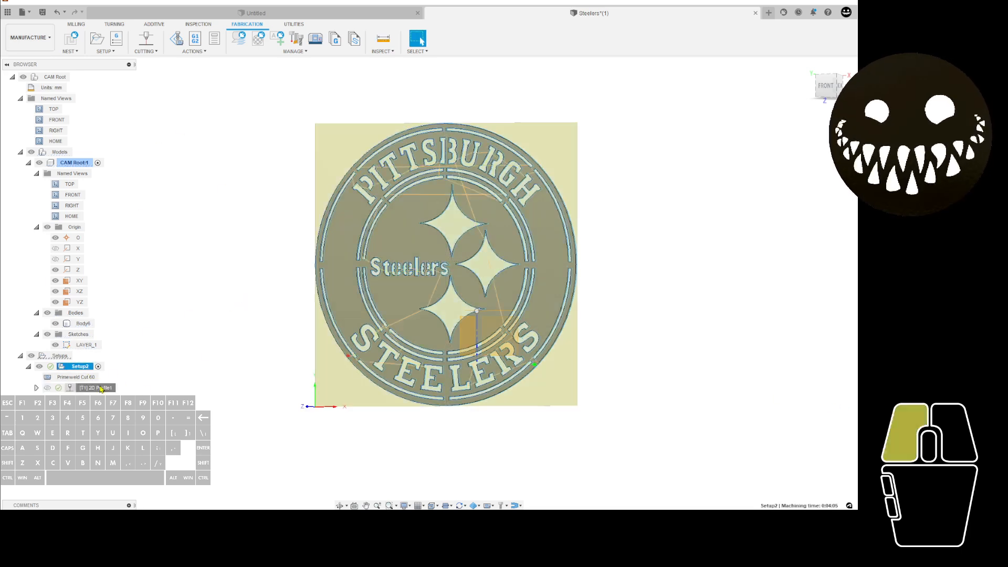
shift+middle_drag(135, 334, 209, 268)
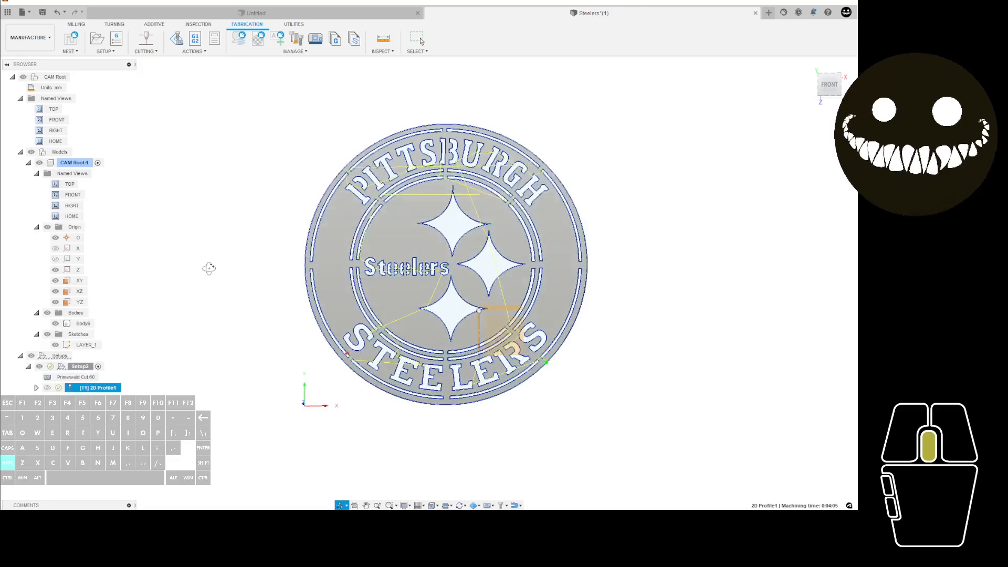
Step: Save the design as "Steelers tw" in the Admin Project
click(44, 13)
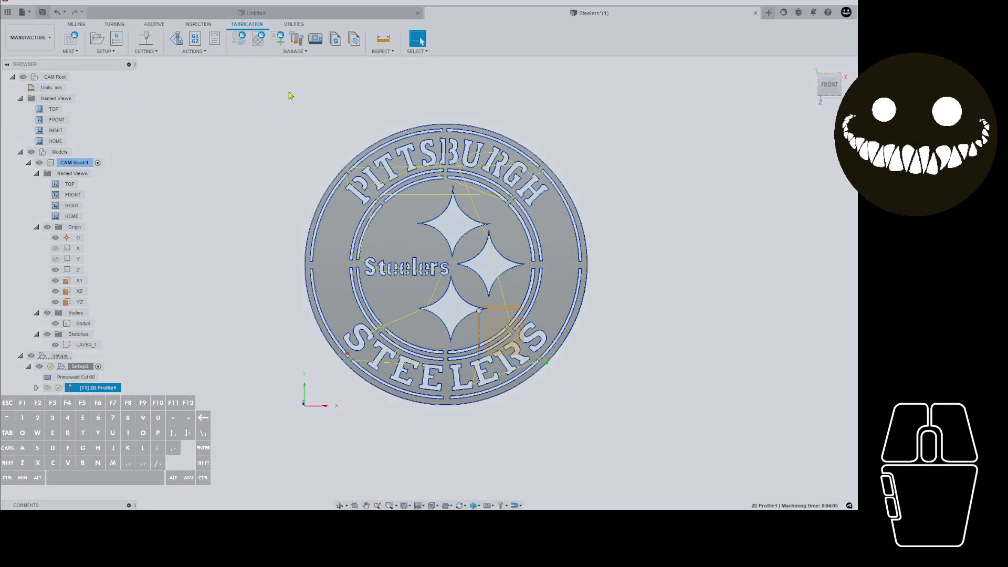
click(348, 129)
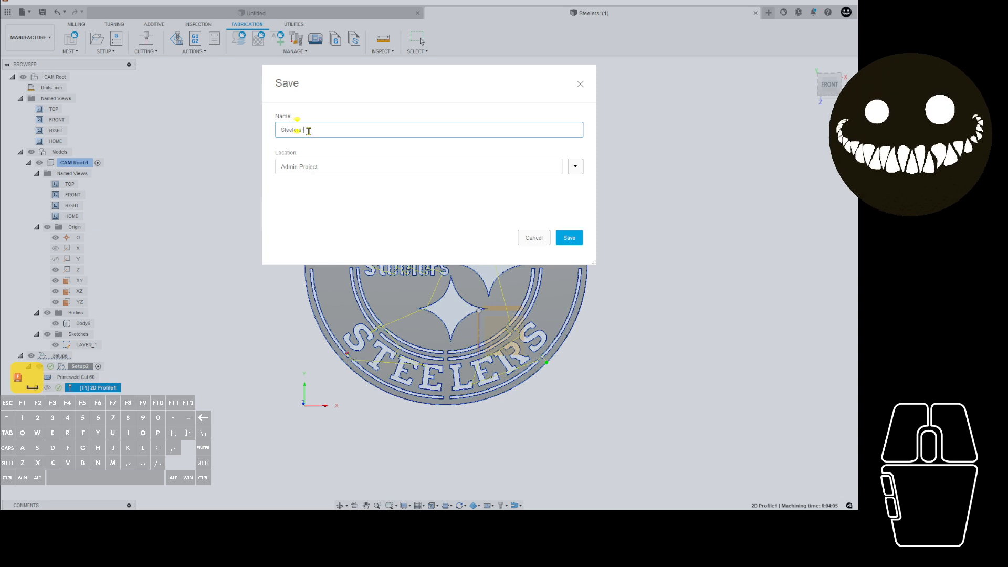
text(tw)
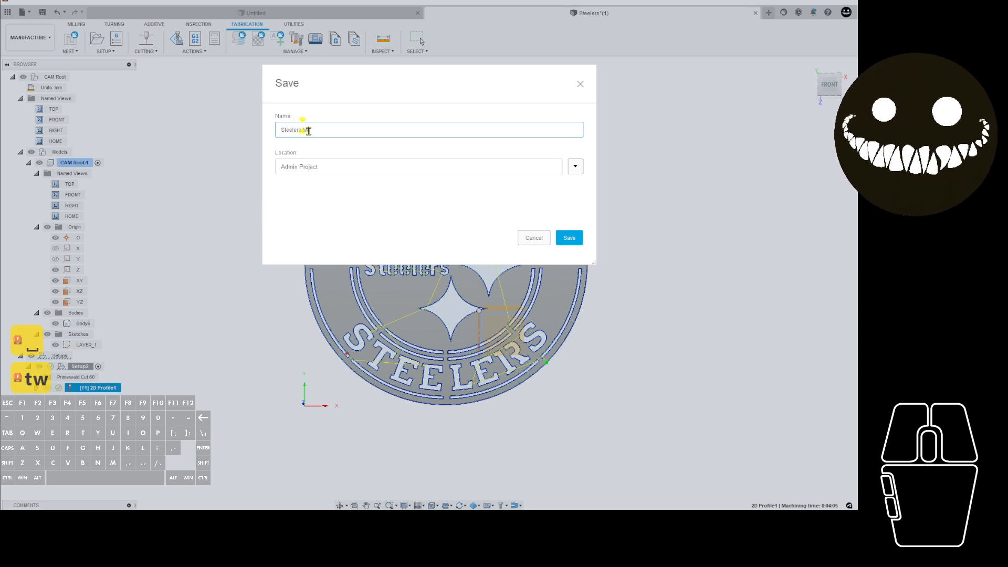
key(Return)
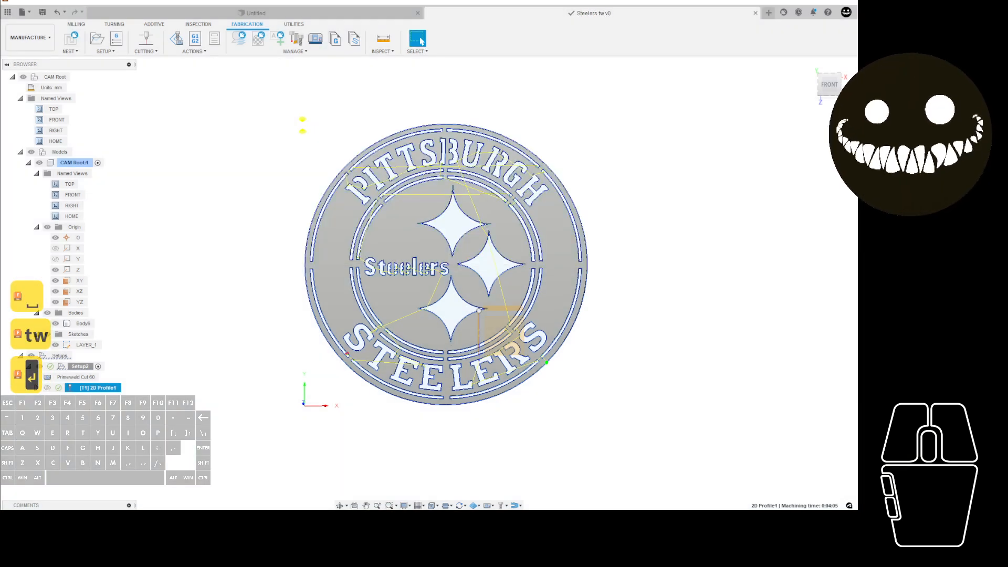
click(30, 13)
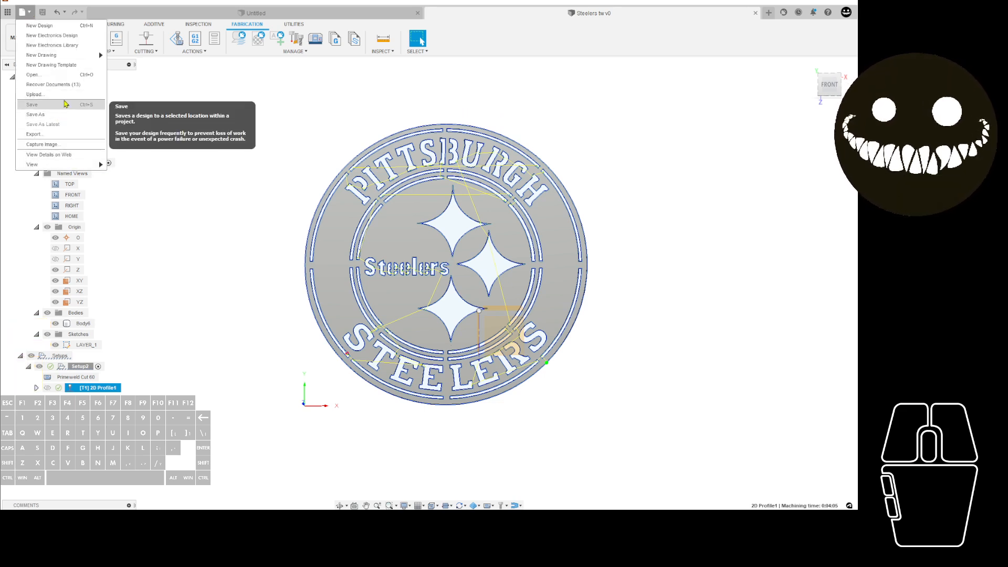
click(56, 138)
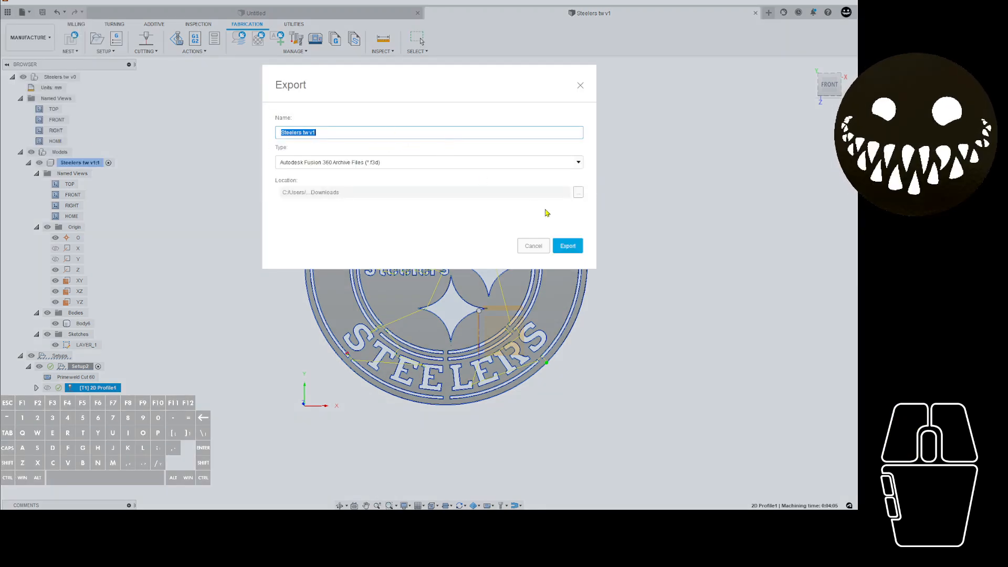
click(540, 246)
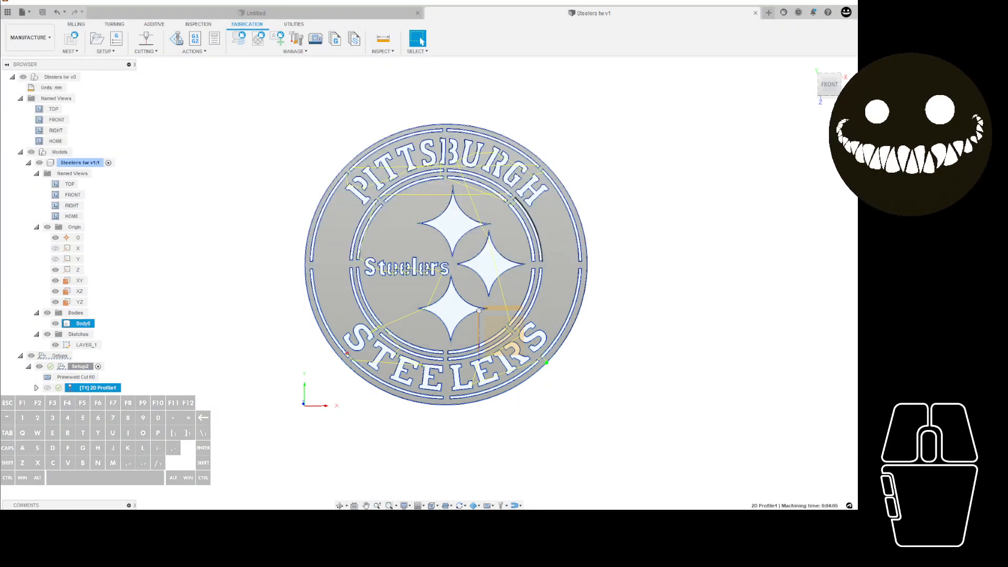
Step: Export the design as a Fusion 360 archive (*.f3d) named "Steelers tw v1" to the Downloads folder and dismiss the notification
click(26, 16)
click(42, 144)
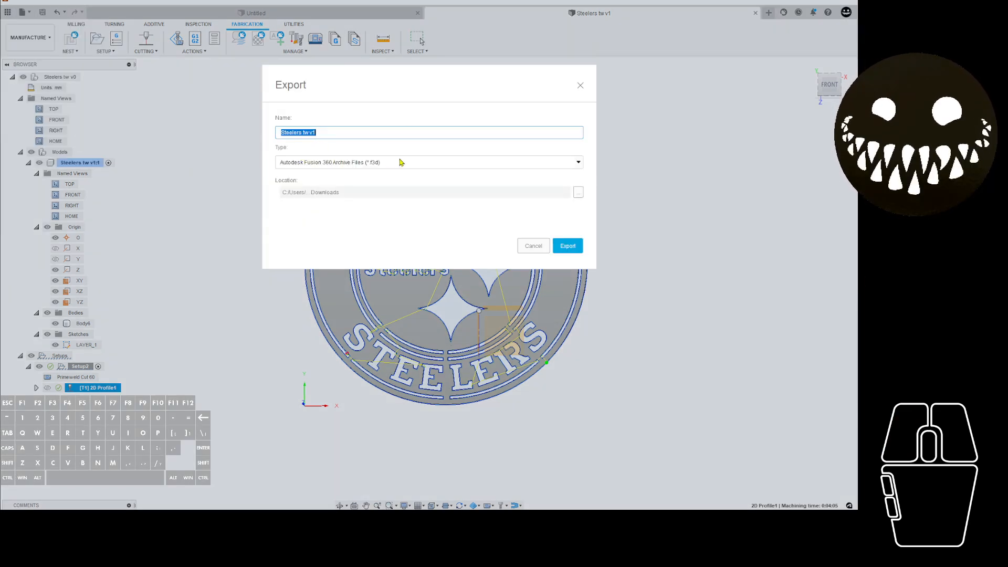
click(579, 163)
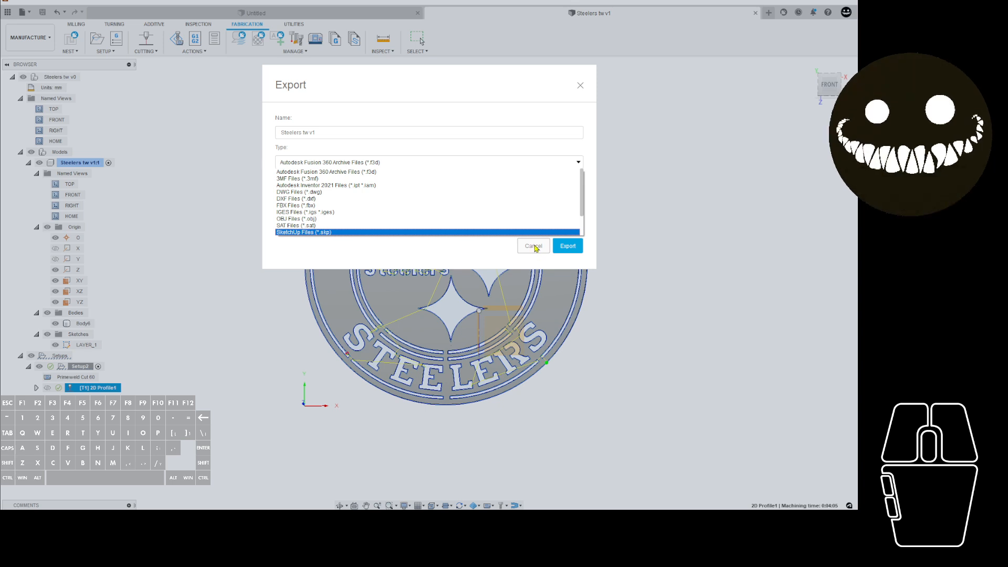
click(447, 130)
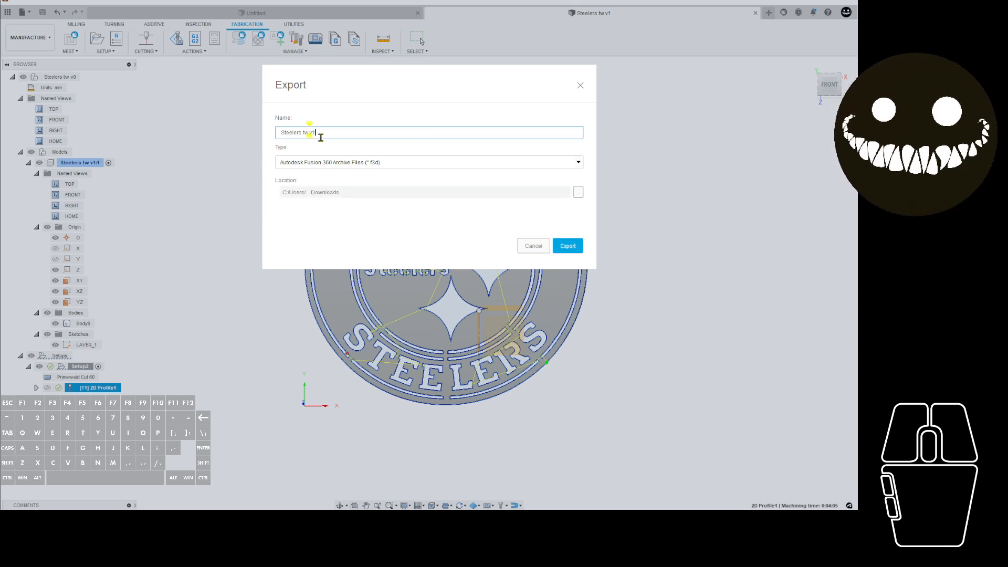
click(575, 249)
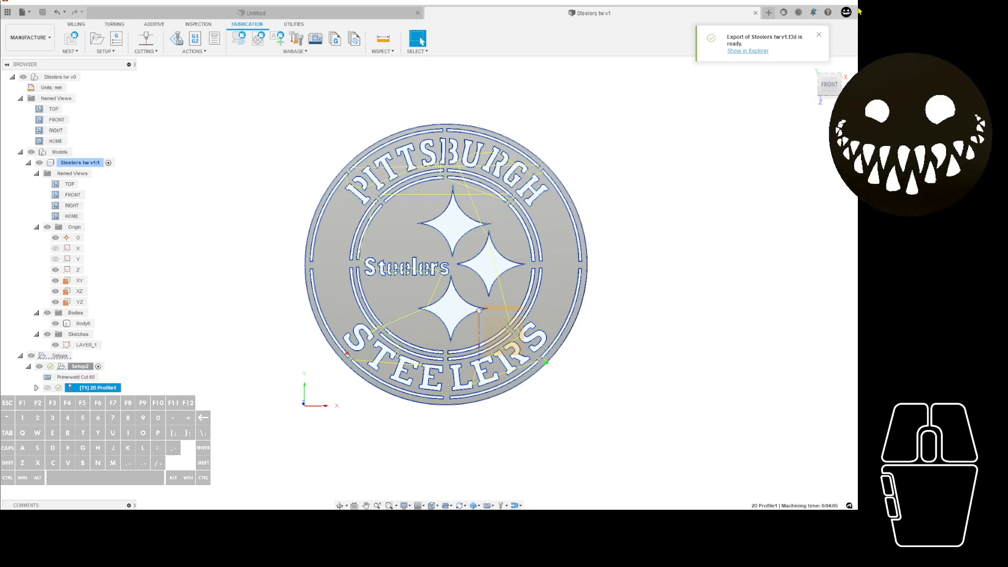
click(819, 34)
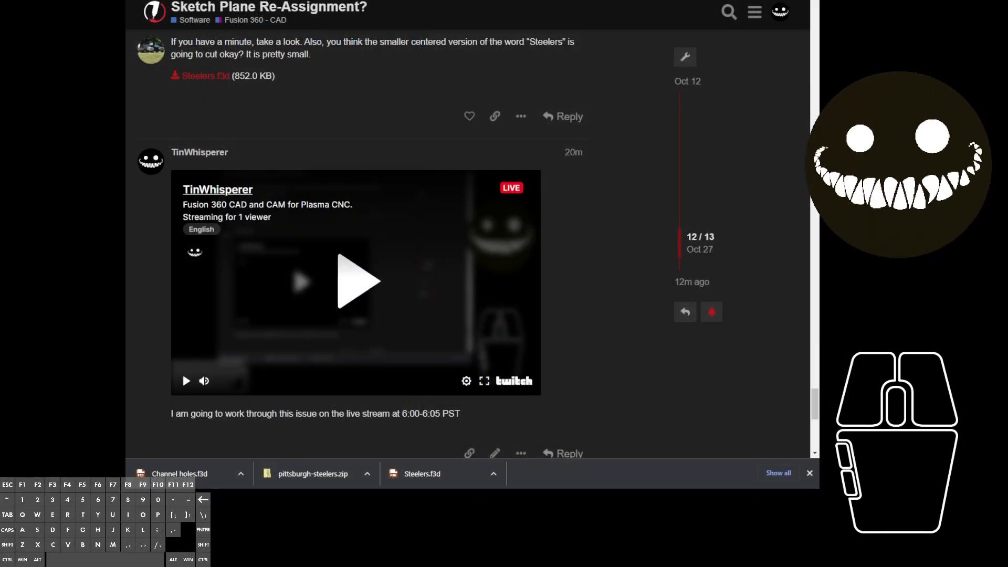
Step: Switch to the browser and go to the end of the "Sketch Plane Re-Assignment?" forum topic, where a reply can be started
scroll(363, 236, down, 5)
scroll(363, 236, up, 2)
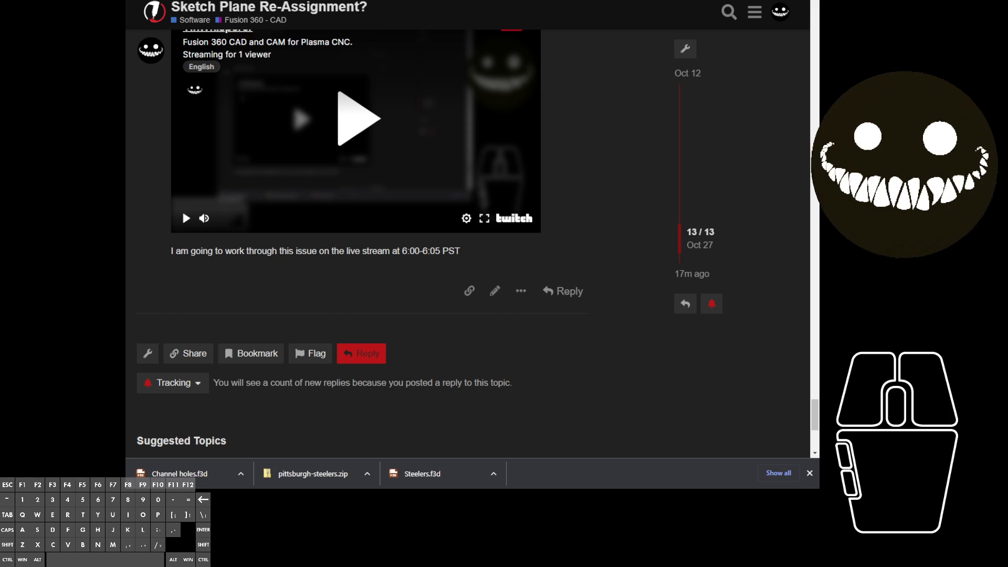